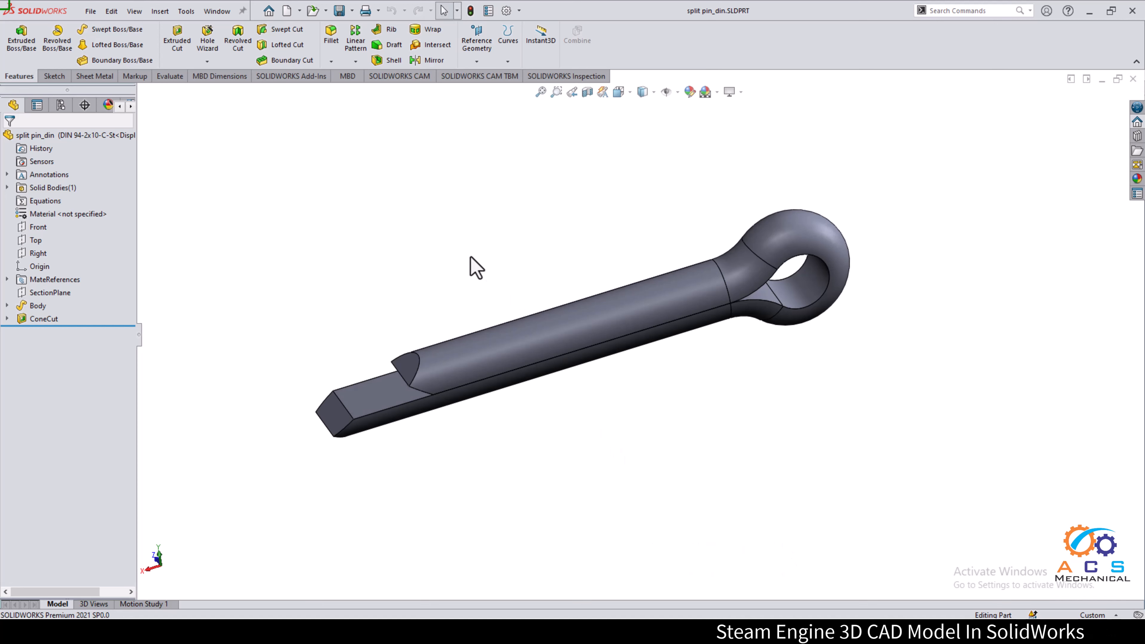
- Create a new part document and apply a plain white background scene
{"action": "left_click", "coordinate": [90, 10]}
{"action": "left_click", "coordinate": [97, 30]}
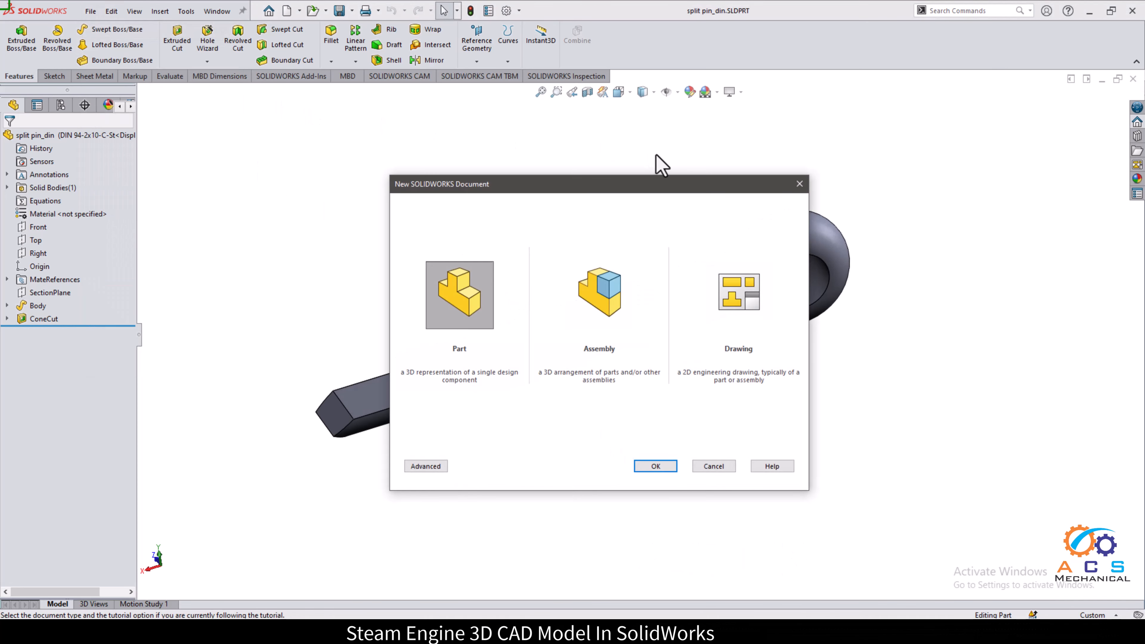
{"action": "left_click", "coordinate": [656, 467]}
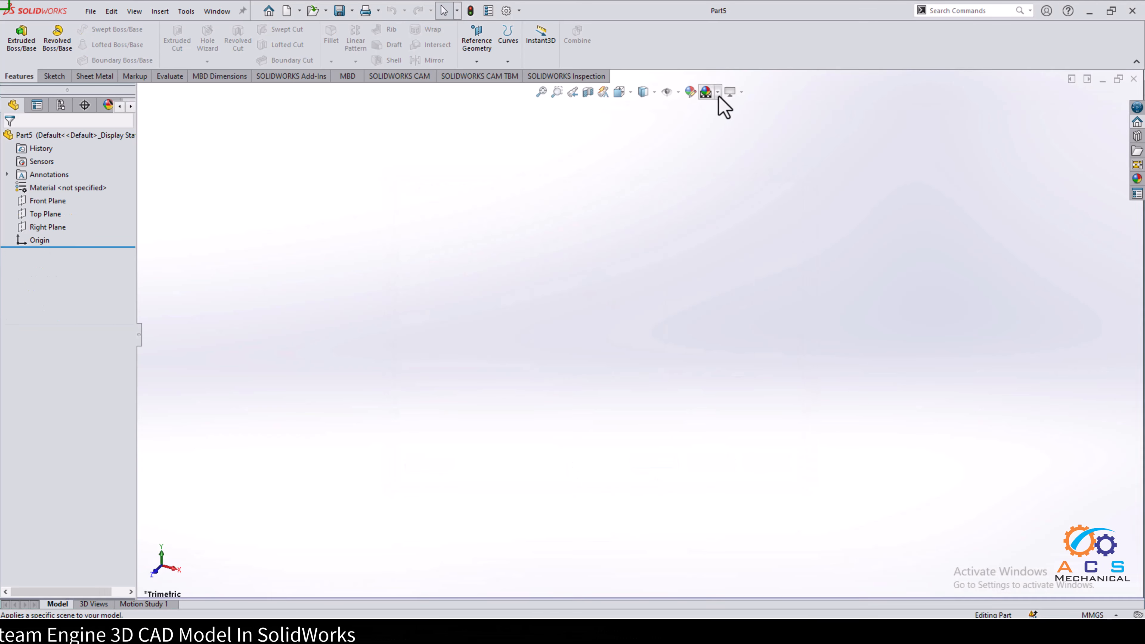
{"action": "left_click", "coordinate": [718, 92]}
{"action": "left_click", "coordinate": [728, 118]}
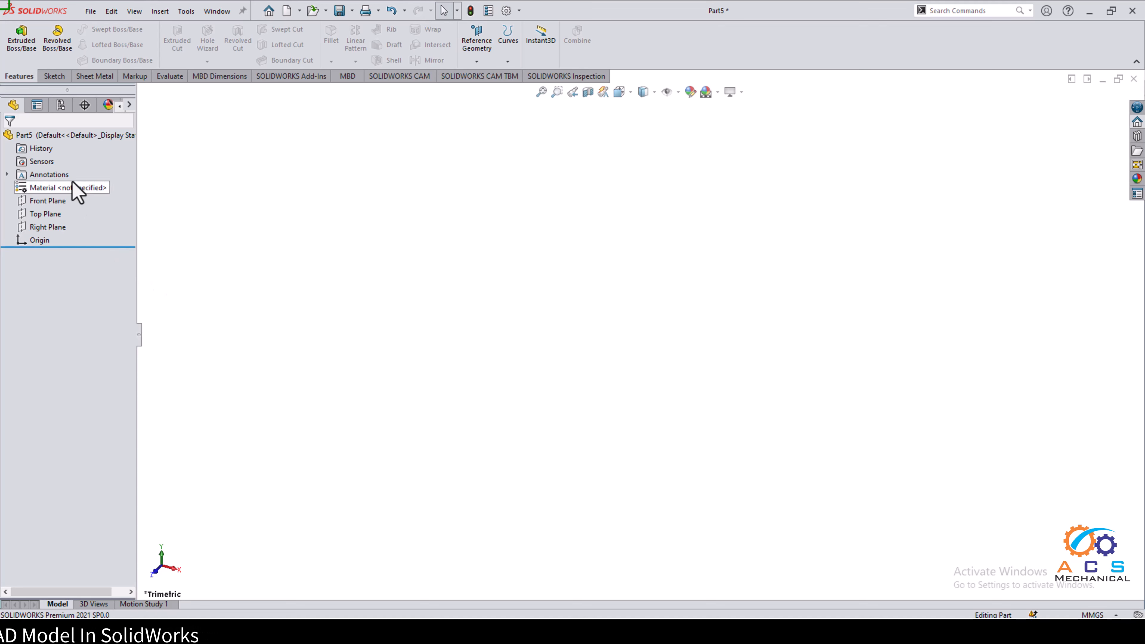
- Start a sketch on the Front Plane and draw a circle about 62 mm in diameter centred on the origin
{"action": "left_click", "coordinate": [48, 201]}
{"action": "left_click", "coordinate": [97, 185]}
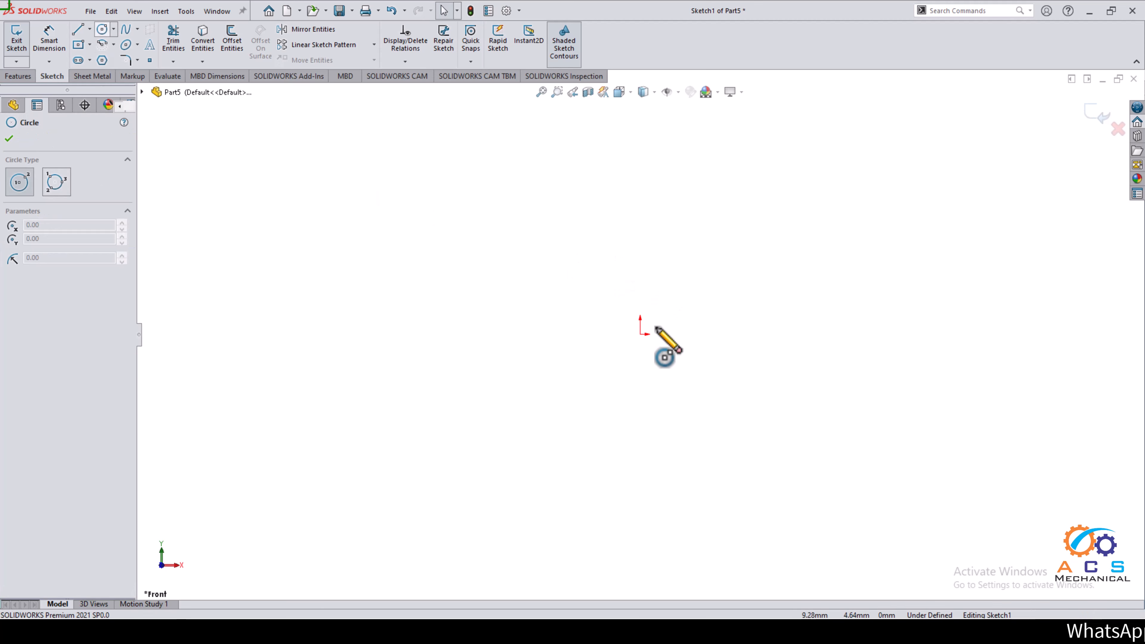
{"action": "left_click", "coordinate": [639, 335]}
{"action": "left_click", "coordinate": [702, 346]}
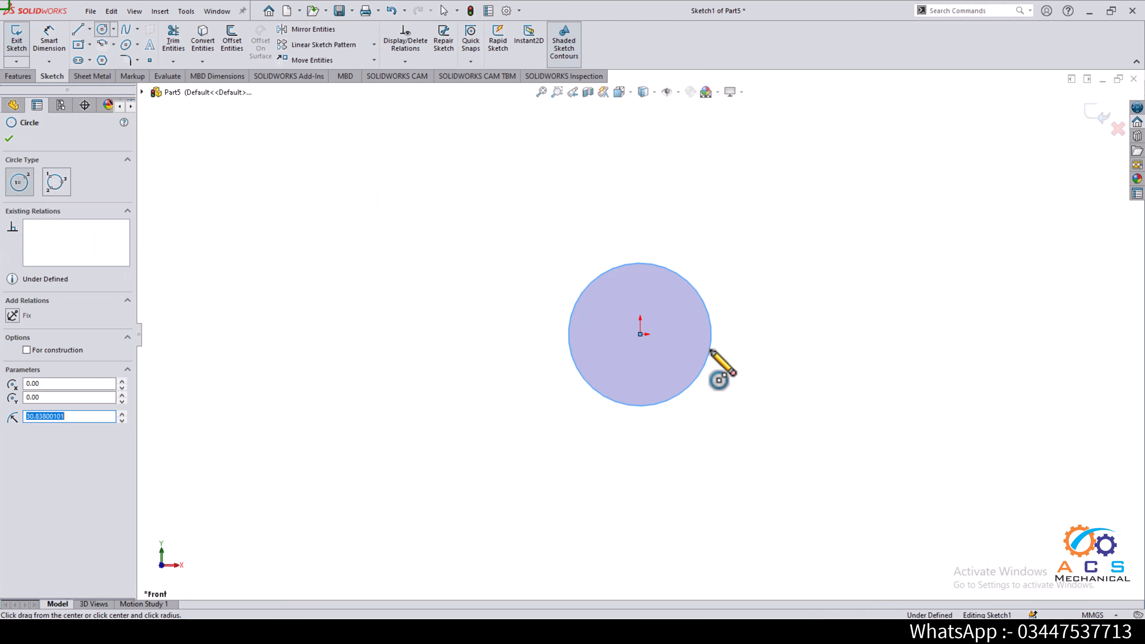
- Dimension the circle's diameter as 1.8 mm
{"action": "left_click", "coordinate": [49, 45]}
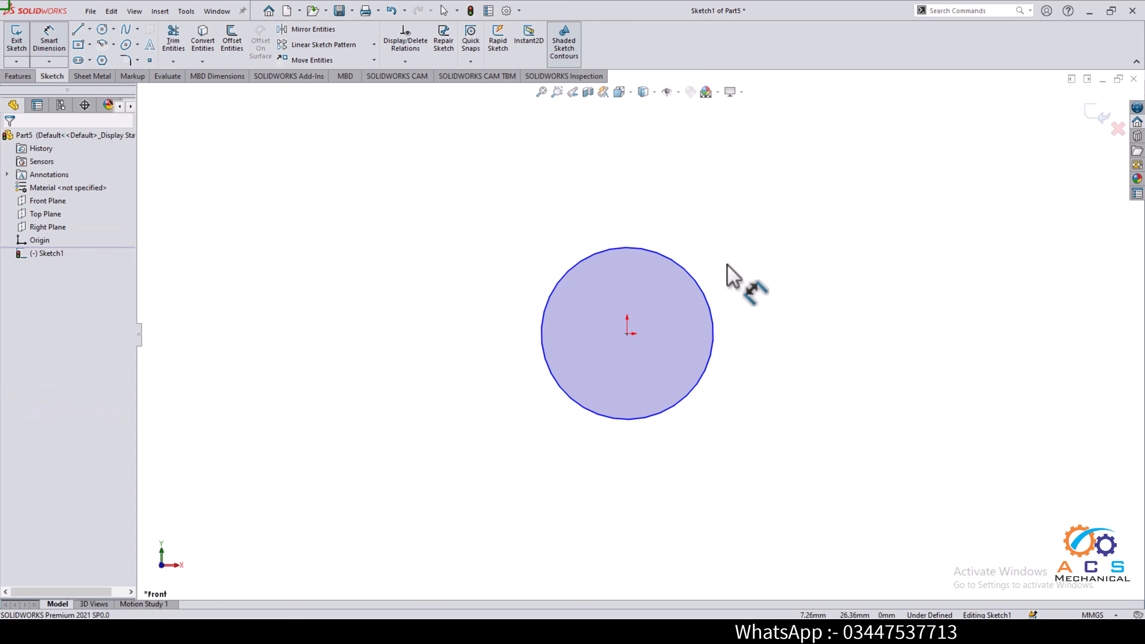
{"action": "left_click", "coordinate": [703, 293]}
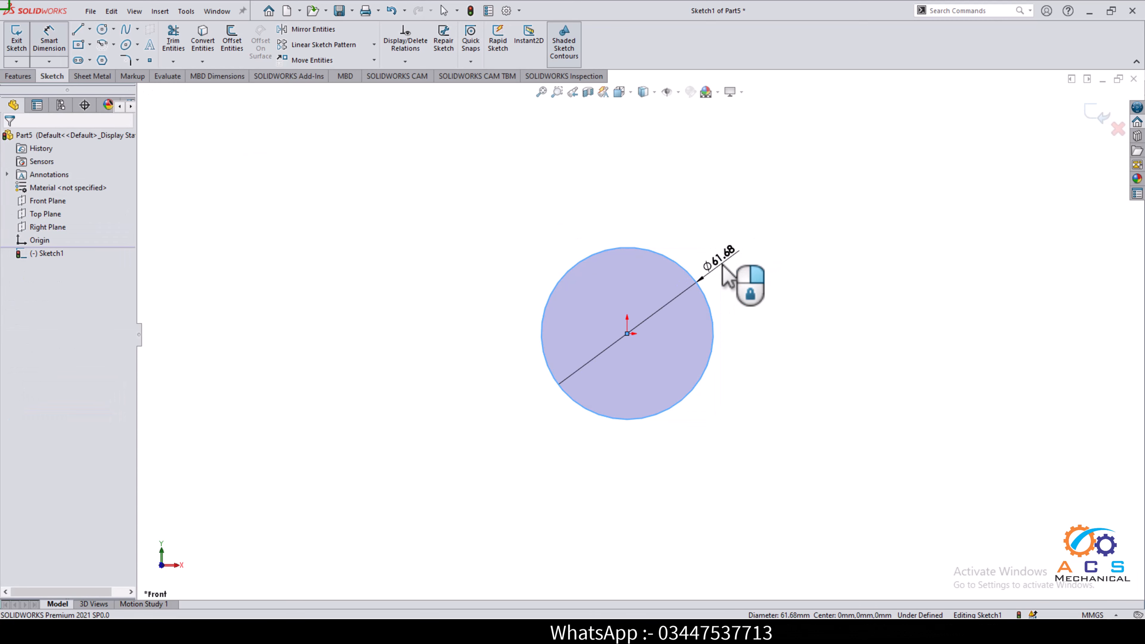
{"action": "left_click", "coordinate": [728, 271]}
{"action": "type", "text": "1.8"}
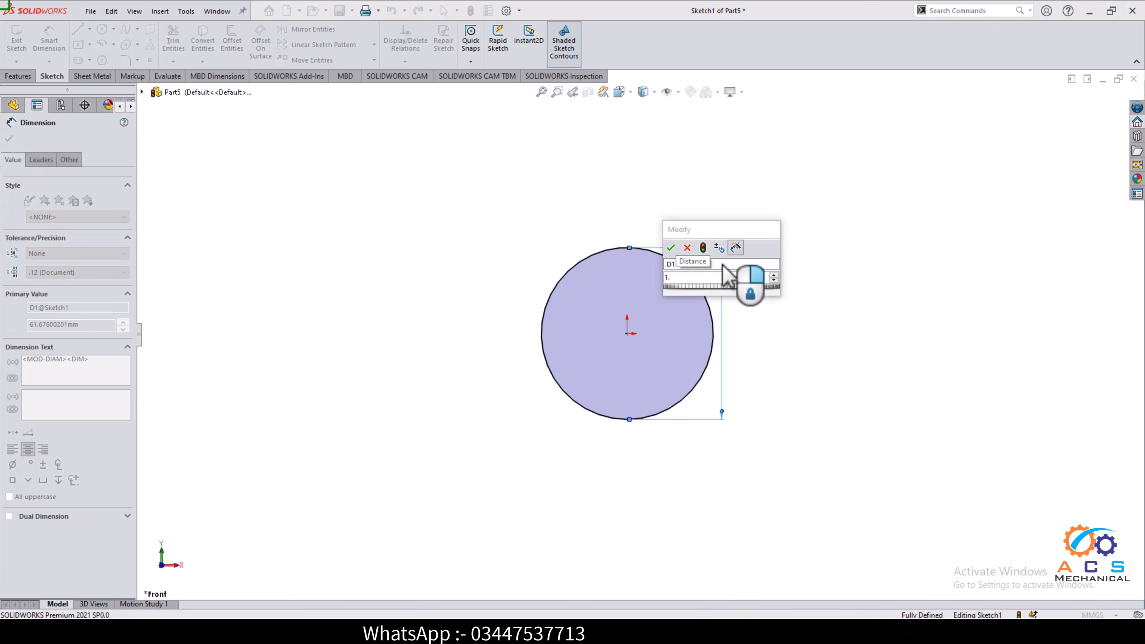
{"action": "key", "text": "Return"}
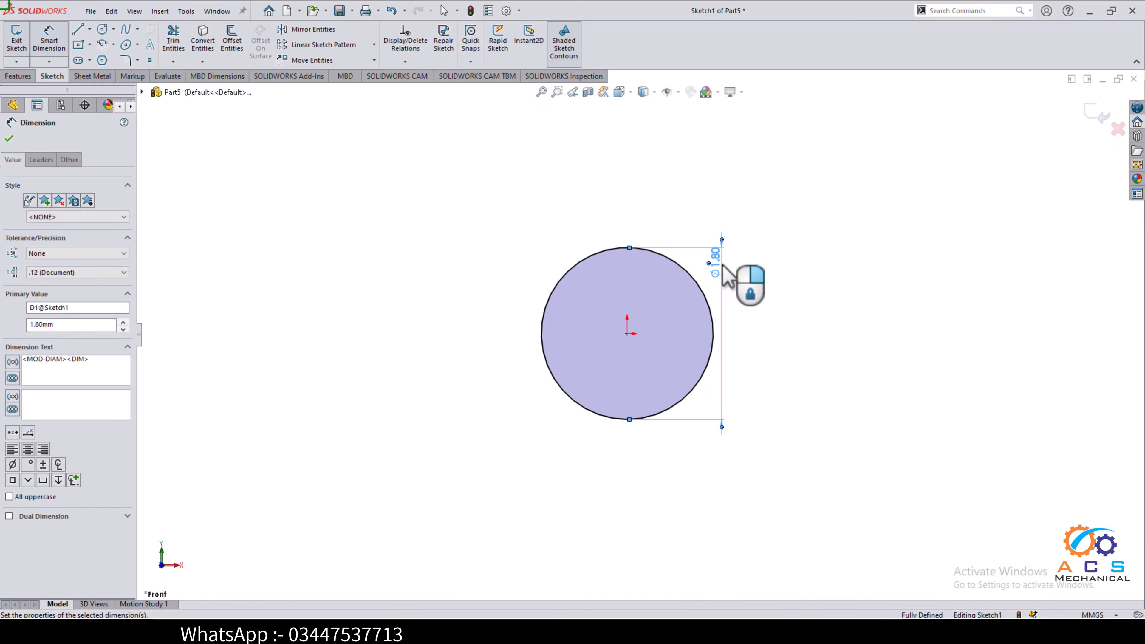
- Draw a horizontal line across the full diameter of the circle through the origin
{"action": "left_click", "coordinate": [78, 30]}
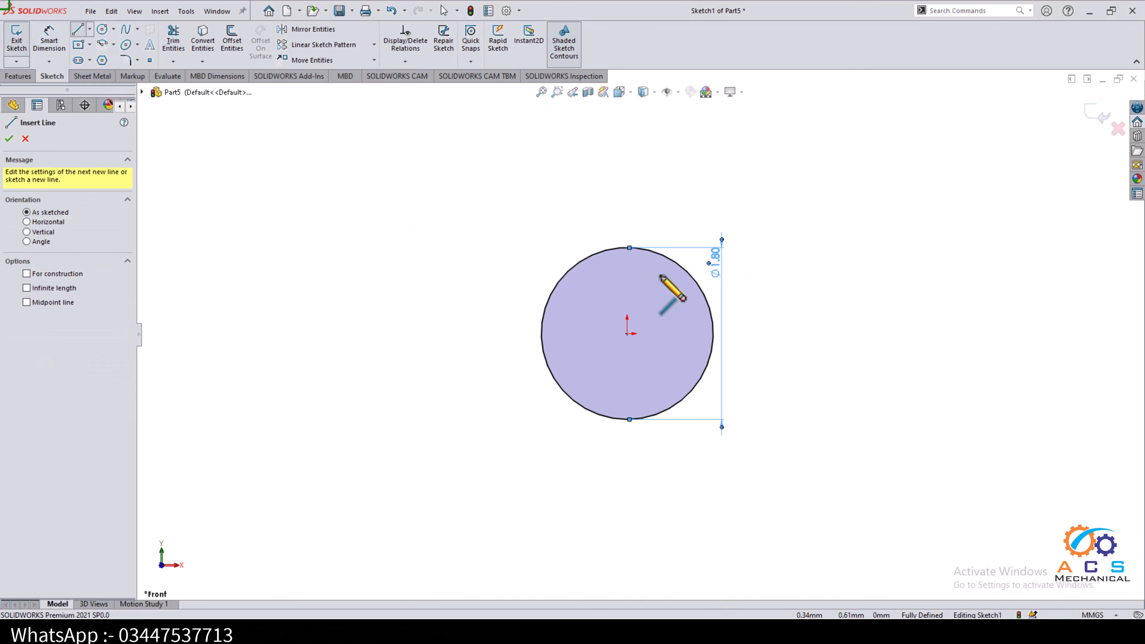
{"action": "left_click", "coordinate": [712, 333]}
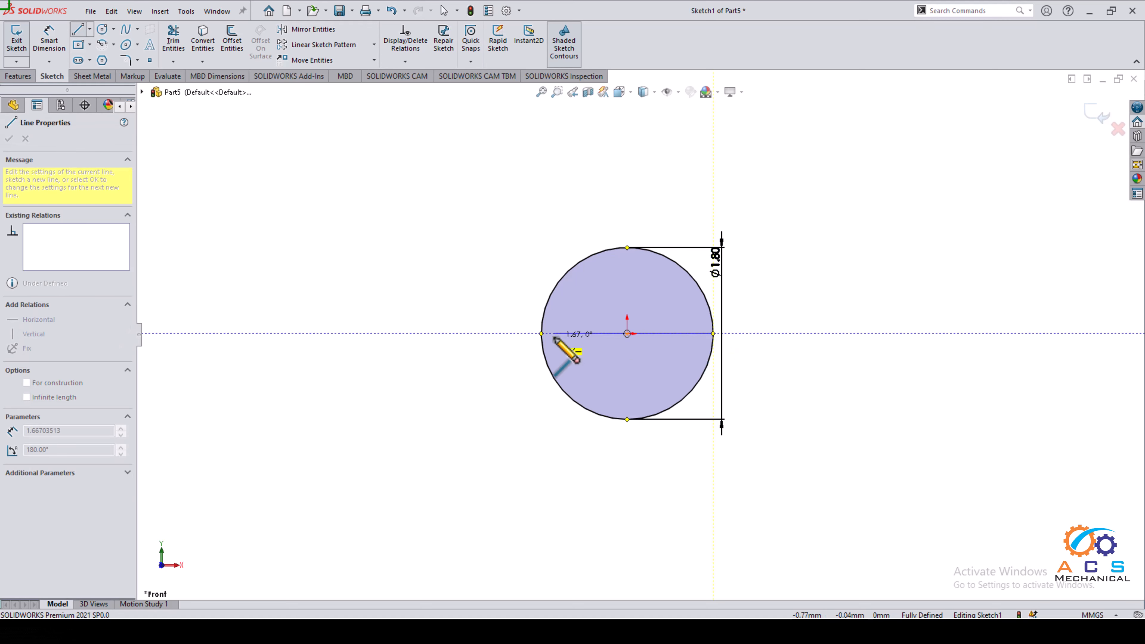
{"action": "left_click", "coordinate": [541, 333]}
{"action": "right_click", "coordinate": [448, 298]}
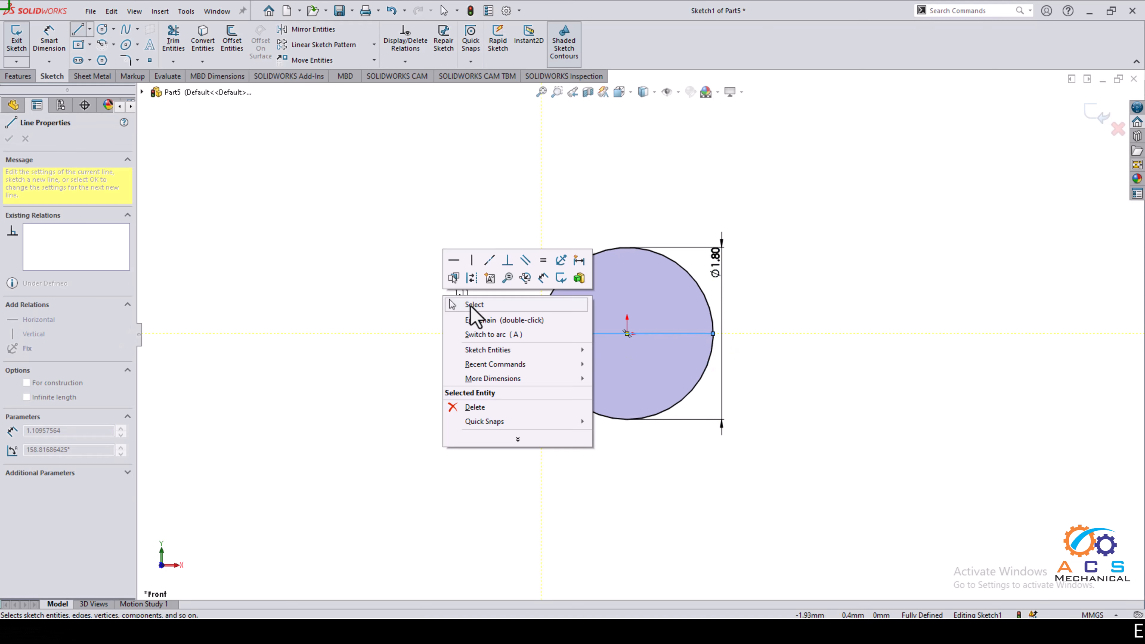
{"action": "left_click", "coordinate": [471, 303]}
{"action": "scroll", "coordinate": [598, 349], "scroll_direction": "down", "scroll_amount": 2}
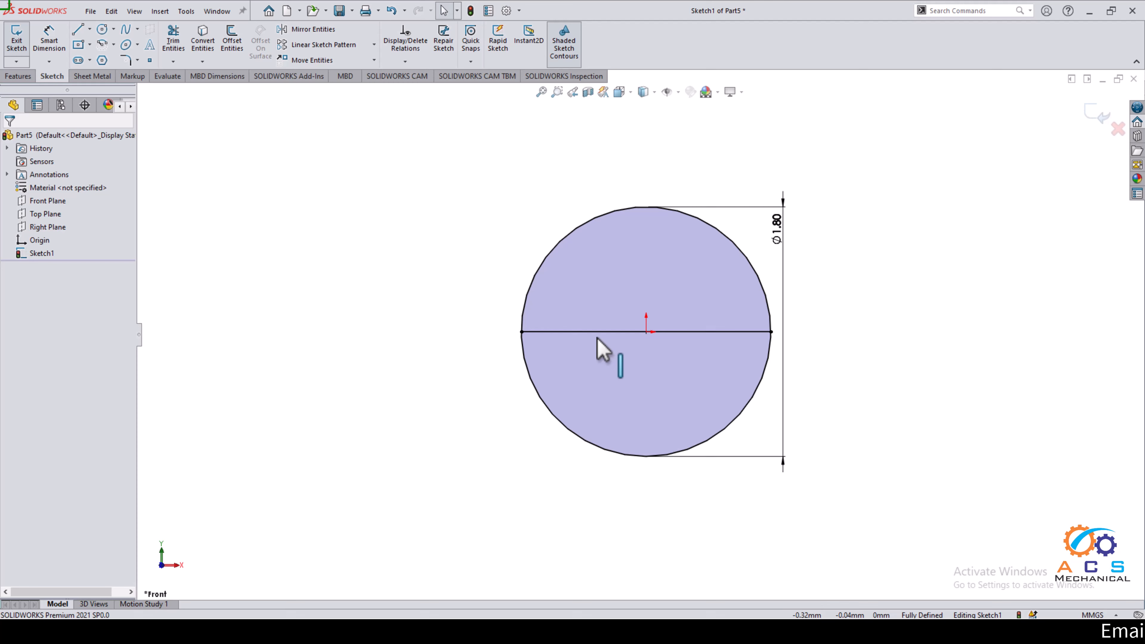
- Trim away the lower half of the circle to leave a closed semicircle, and exit the sketch
{"action": "left_click", "coordinate": [176, 43]}
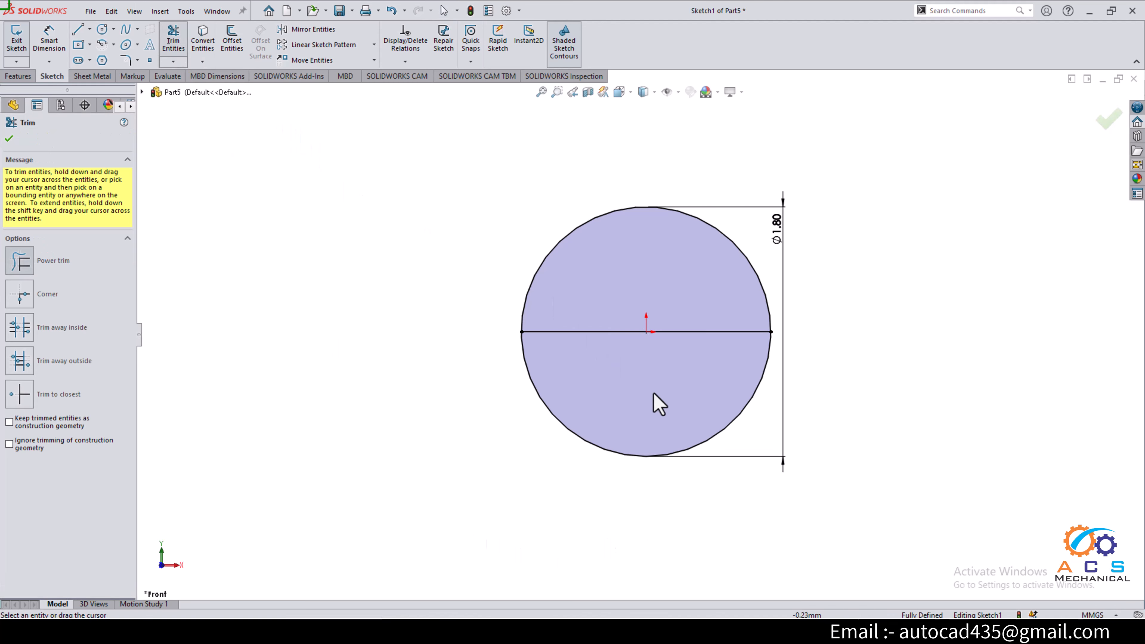
{"action": "left_click_drag", "start_coordinate": [570, 451], "coordinate": [563, 455]}
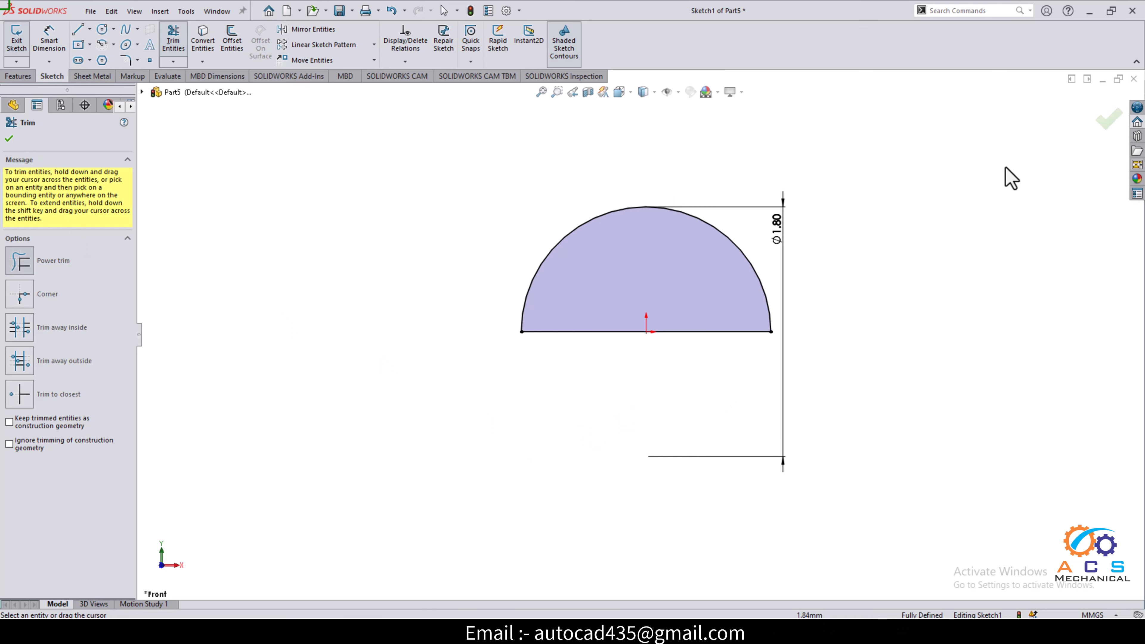
{"action": "left_click", "coordinate": [9, 139]}
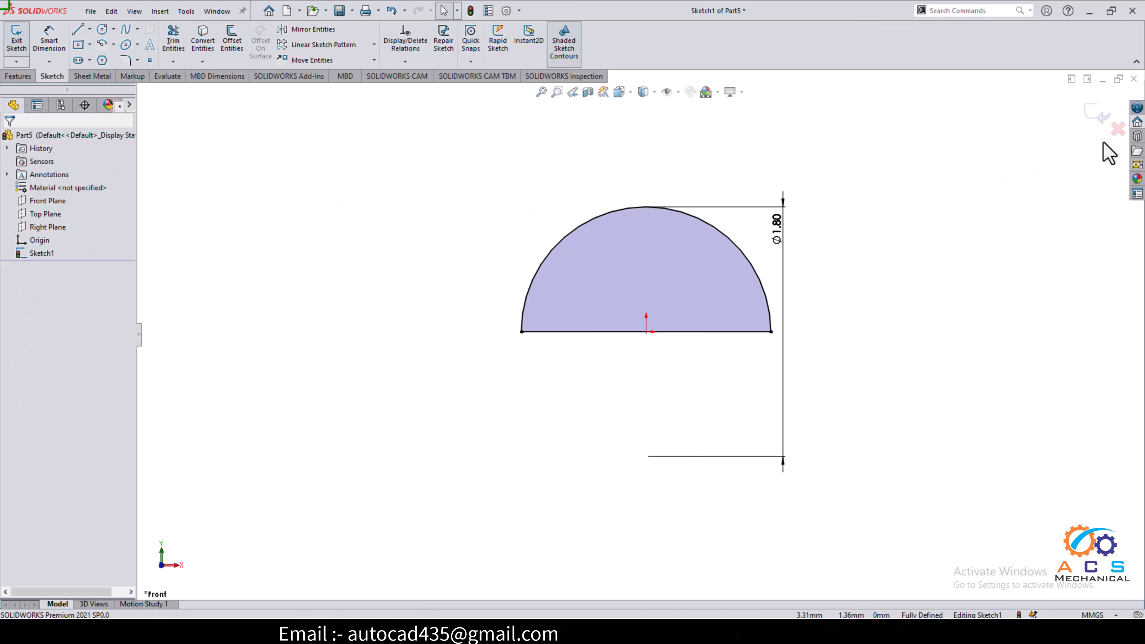
{"action": "left_click", "coordinate": [1091, 118]}
- Start a sketch on the Right Plane and draw a circle about 1.1 mm in diameter, centred about 3.1 mm to the left of the origin
{"action": "mouse_move", "coordinate": [856, 388]}
{"action": "middle_mouse_down"}
{"action": "mouse_move", "coordinate": [753, 388]}
{"action": "mouse_move", "coordinate": [839, 465]}
{"action": "mouse_move", "coordinate": [774, 450]}
{"action": "middle_mouse_up"}
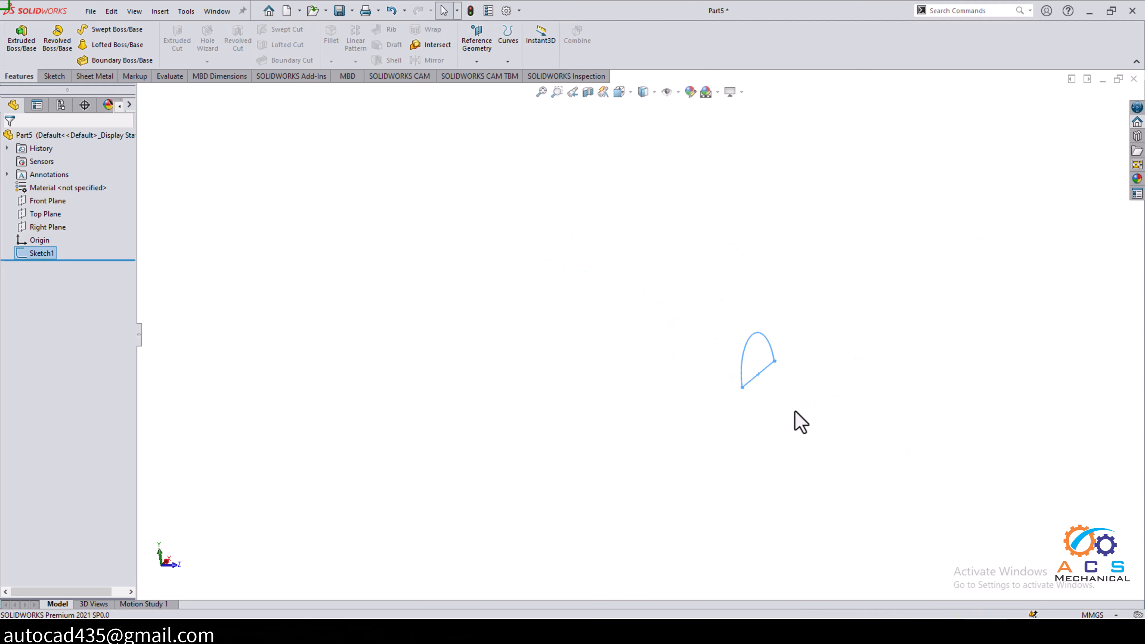
{"action": "left_click", "coordinate": [53, 227]}
{"action": "left_click", "coordinate": [60, 205]}
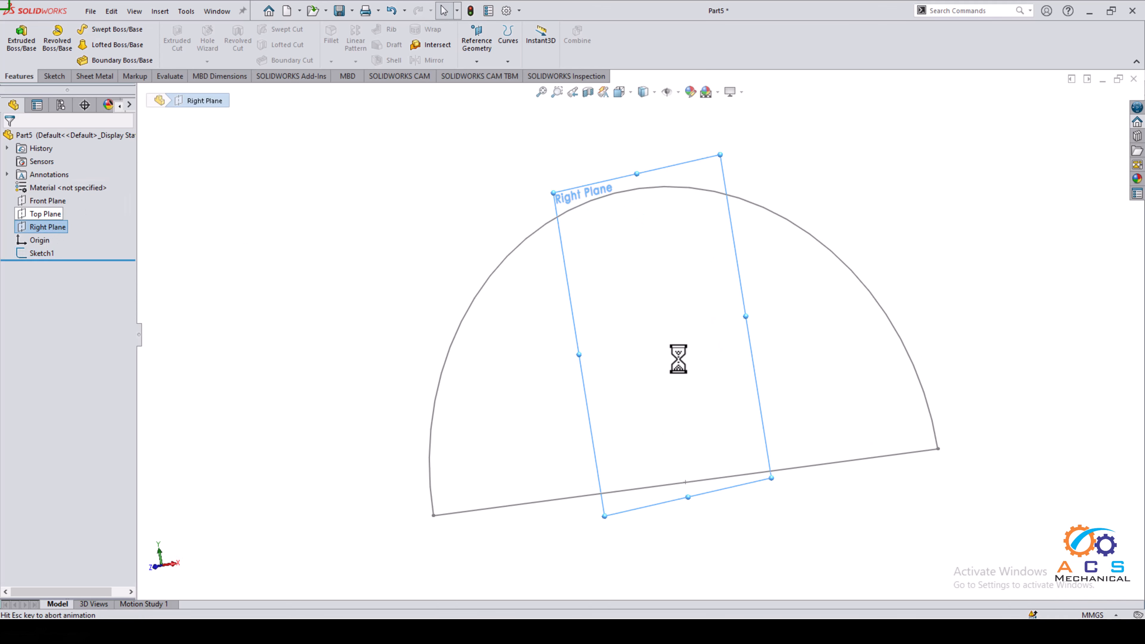
{"action": "middle_click_drag", "start_coordinate": [812, 383], "coordinate": [991, 376], "text": "ctrl"}
{"action": "left_click", "coordinate": [572, 338]}
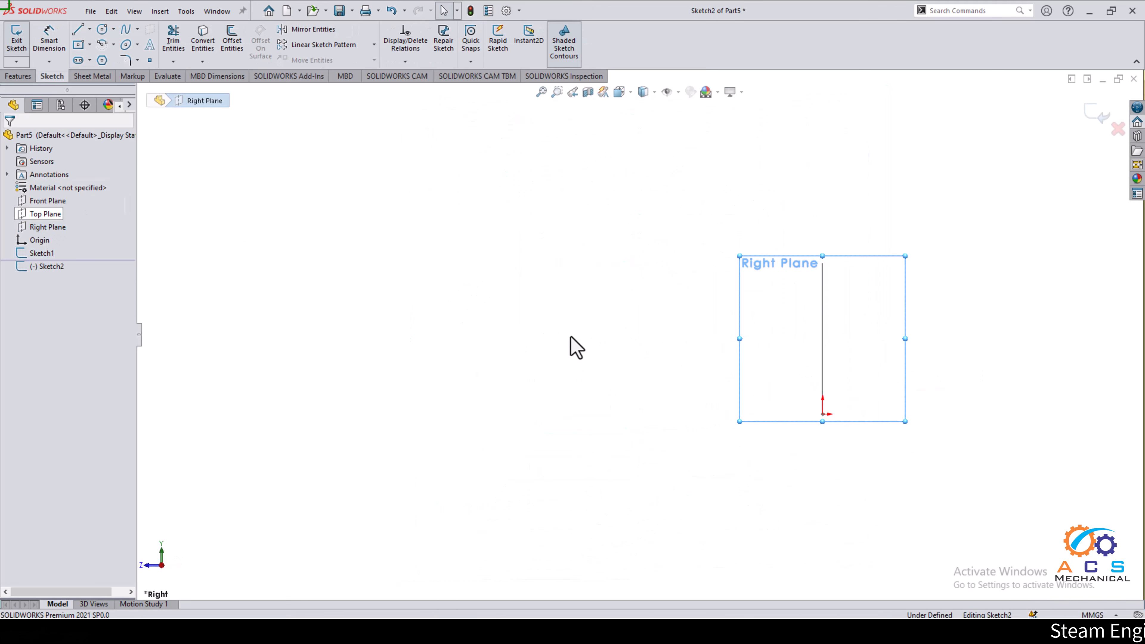
{"action": "left_click", "coordinate": [103, 31]}
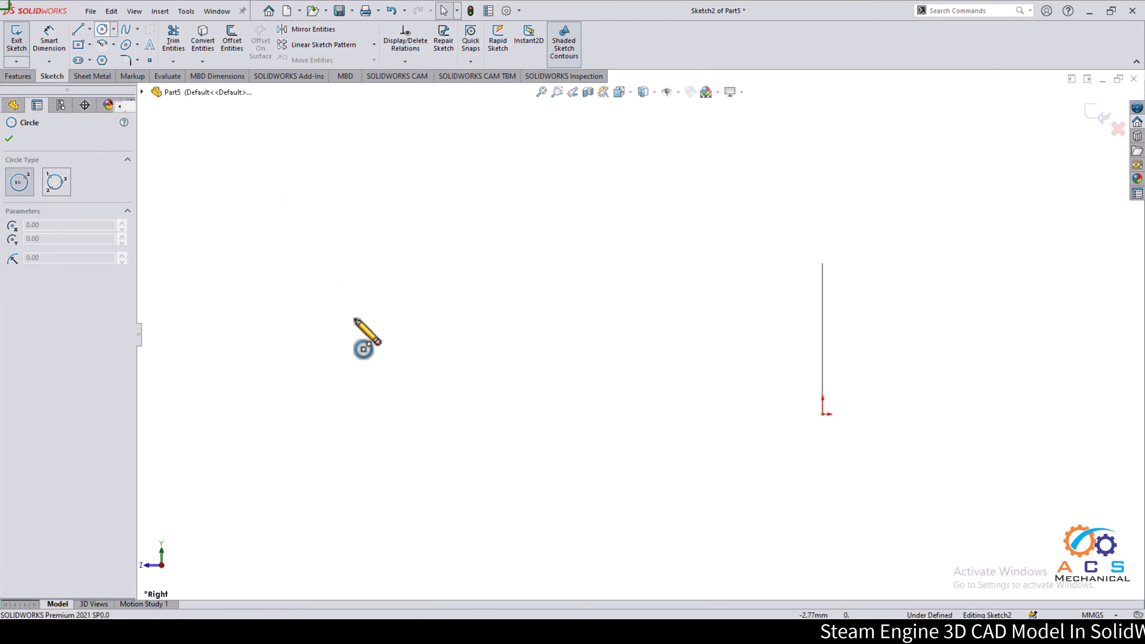
{"action": "left_click", "coordinate": [306, 414]}
{"action": "left_click", "coordinate": [396, 455]}
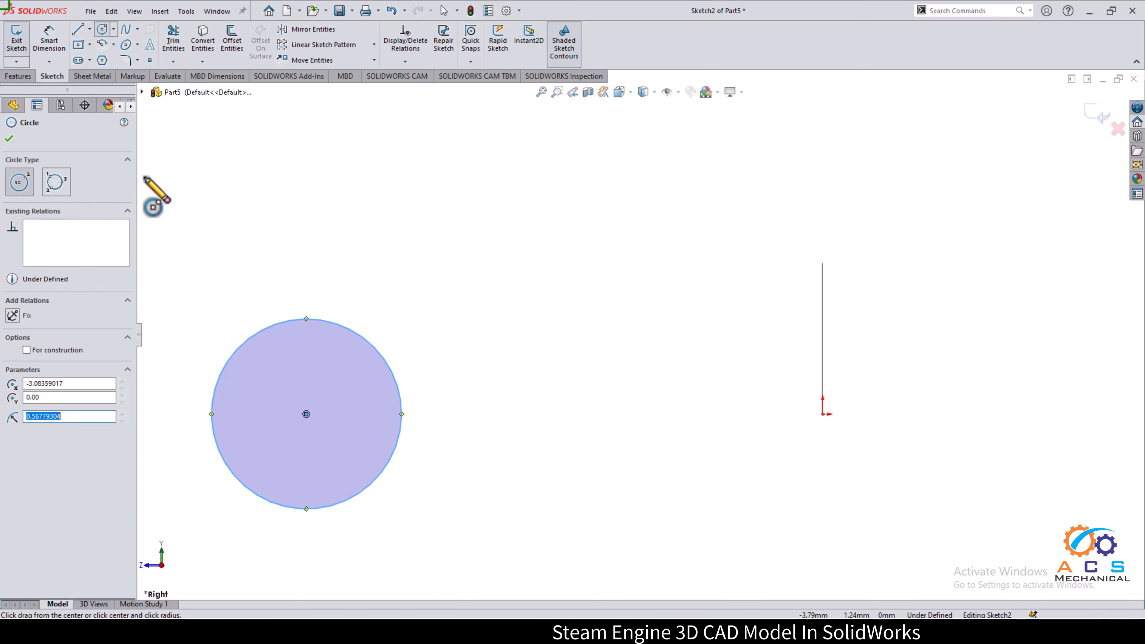
- Dimension the new circle's diameter as 3.6 mm
{"action": "left_click", "coordinate": [49, 45]}
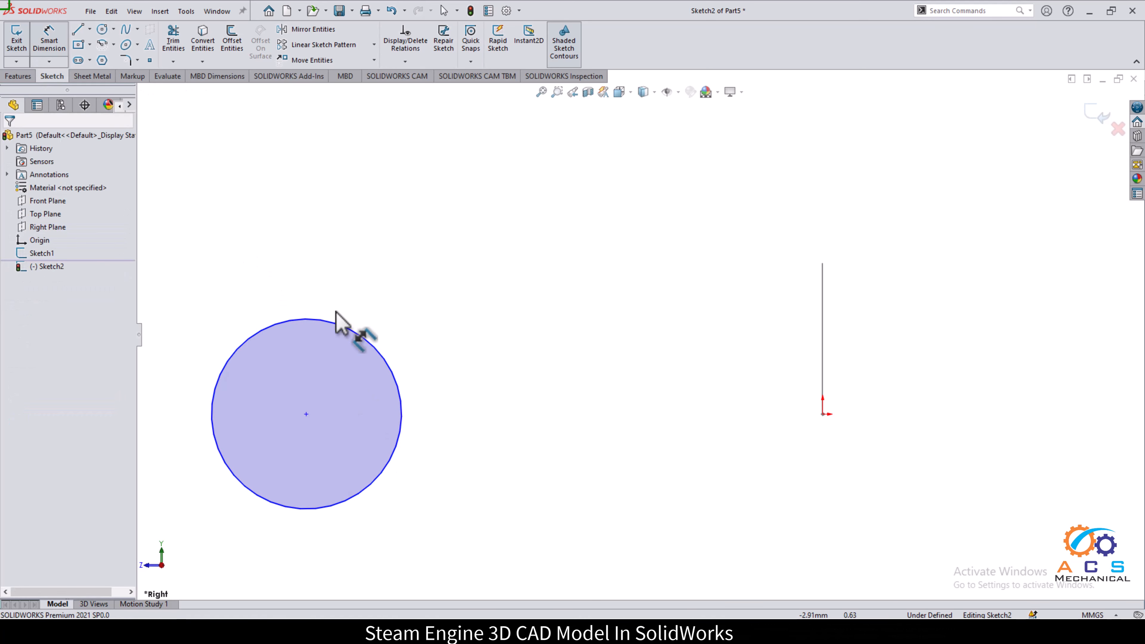
{"action": "left_click", "coordinate": [341, 337]}
{"action": "left_click", "coordinate": [407, 293]}
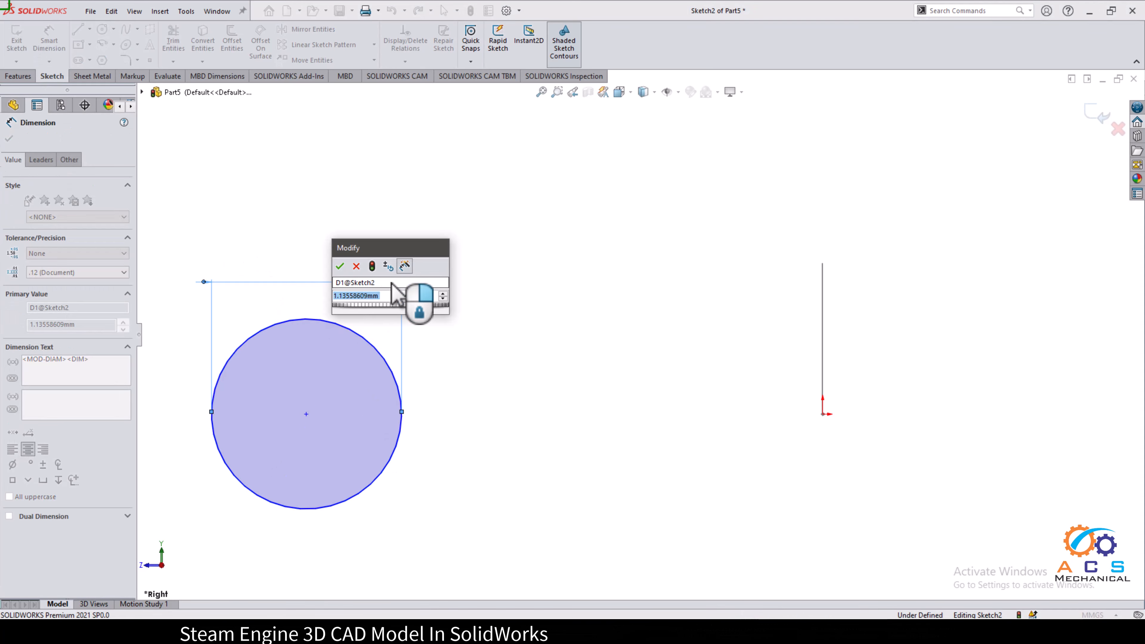
{"action": "type", "text": "3.6"}
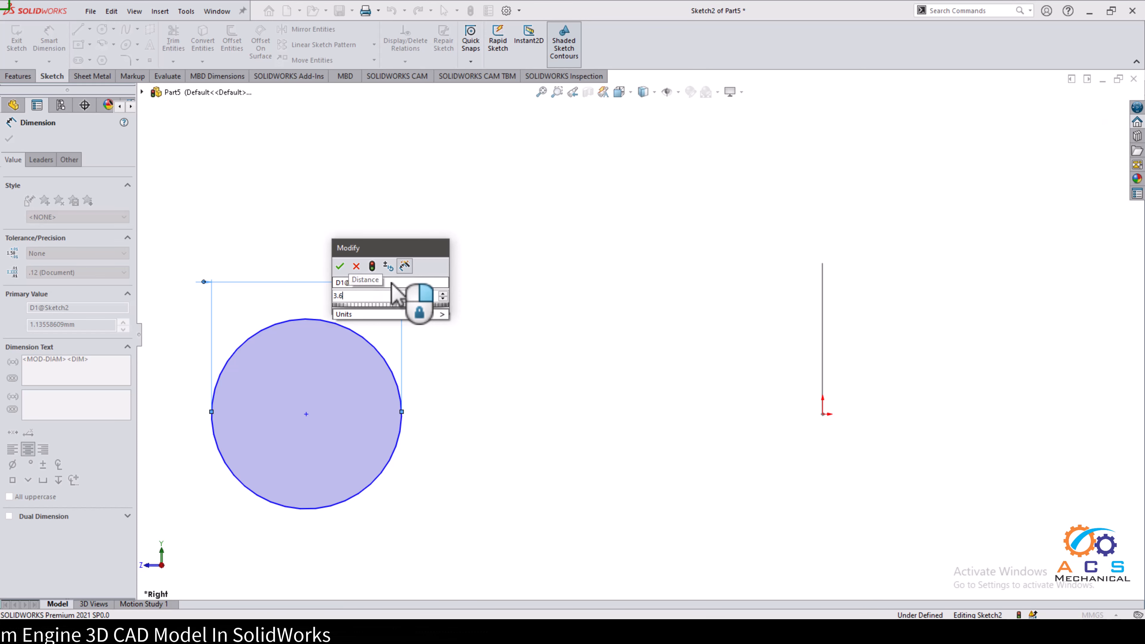
{"action": "key", "text": "Return"}
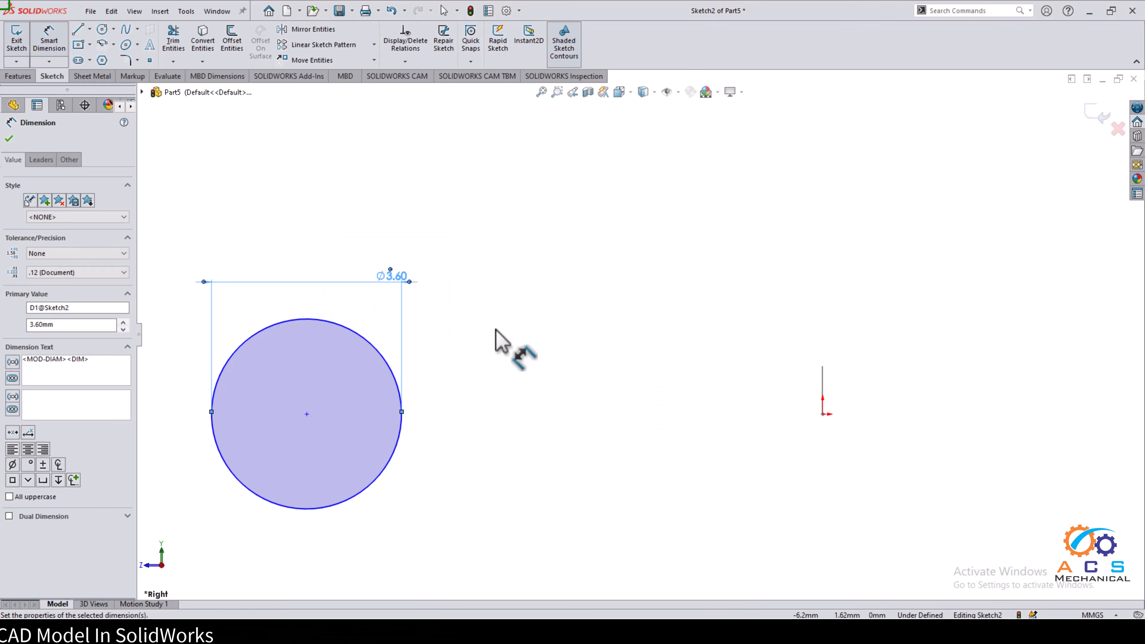
- Dimension the horizontal distance between the origin and the circle's centre as 12.2 mm
{"action": "left_click", "coordinate": [823, 414]}
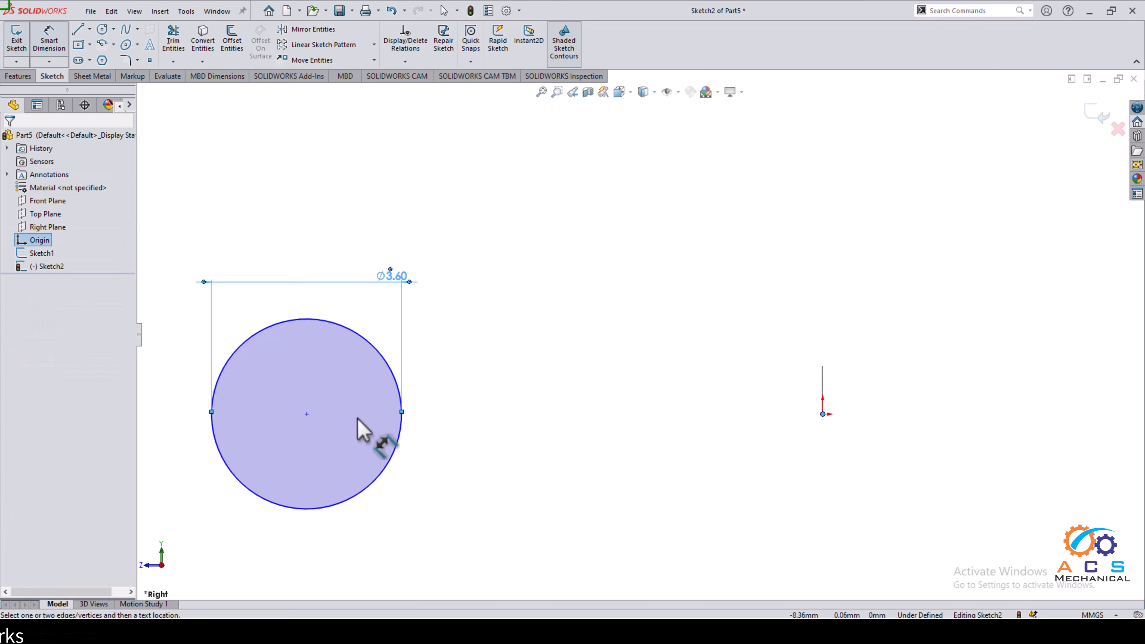
{"action": "left_click", "coordinate": [307, 415]}
{"action": "left_click", "coordinate": [514, 332]}
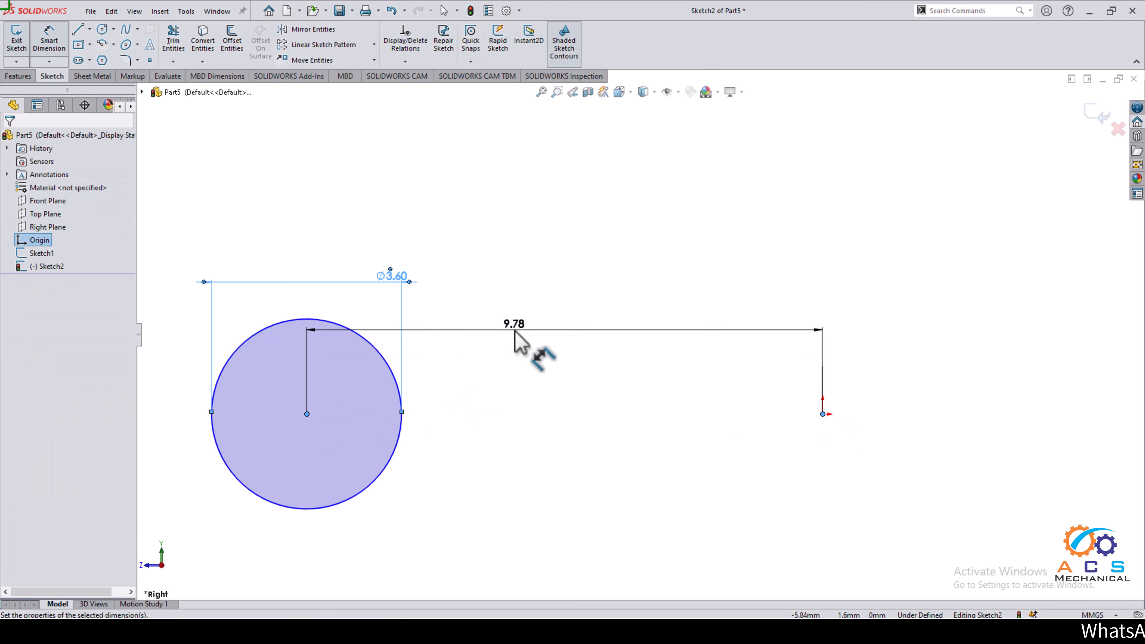
{"action": "type", "text": "12.2"}
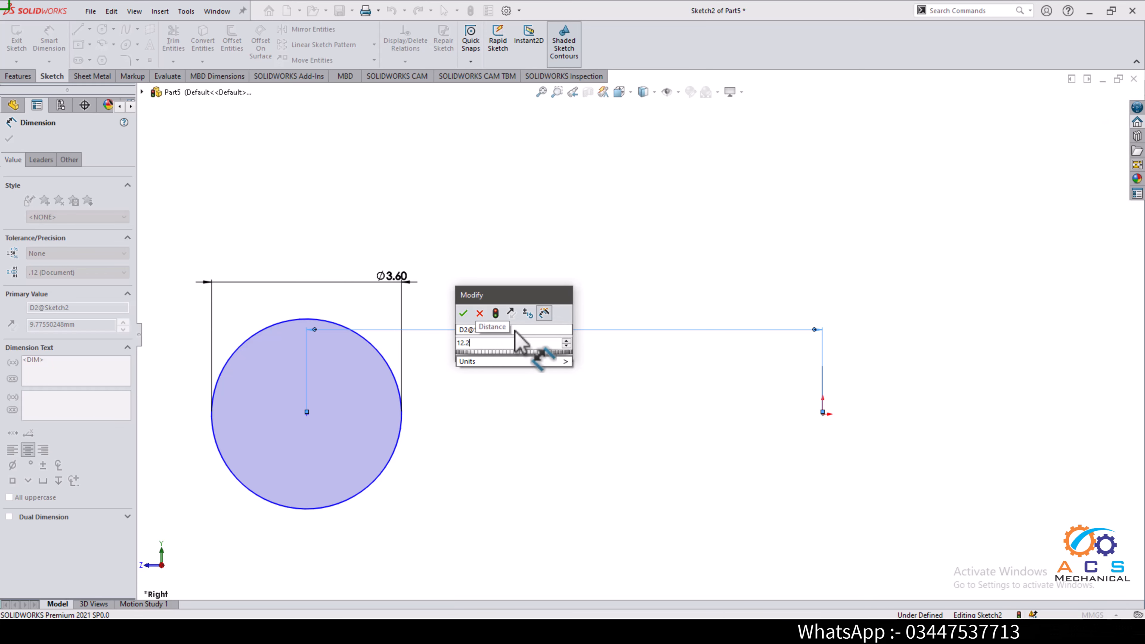
{"action": "key", "text": "Return"}
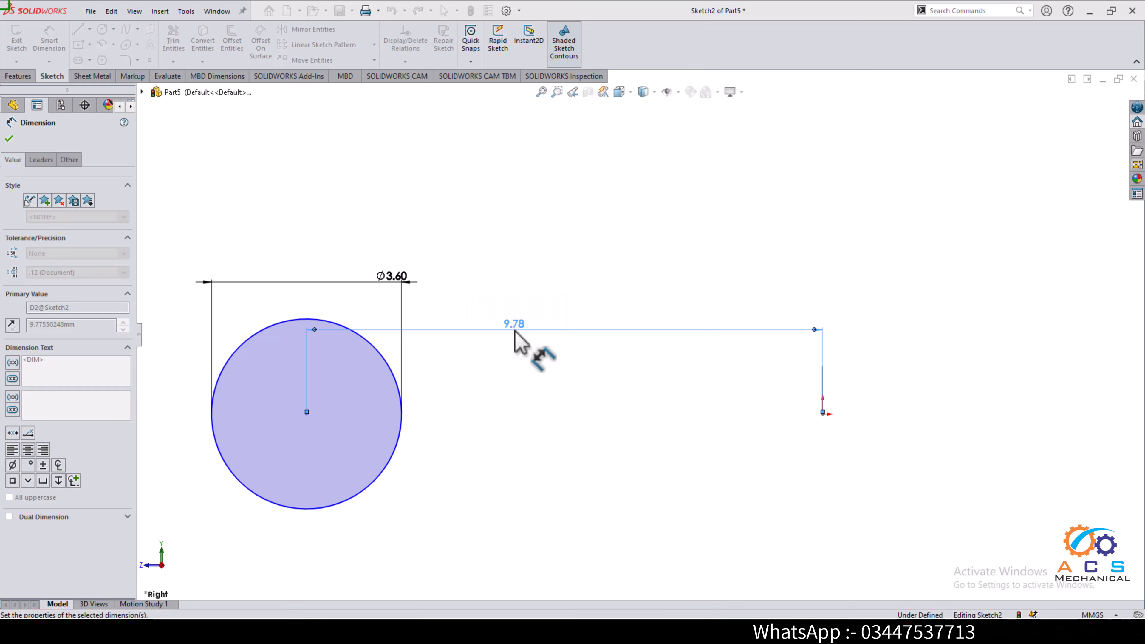
{"action": "scroll", "coordinate": [537, 392], "scroll_direction": "up", "scroll_amount": 4}
{"action": "right_click", "coordinate": [539, 426]}
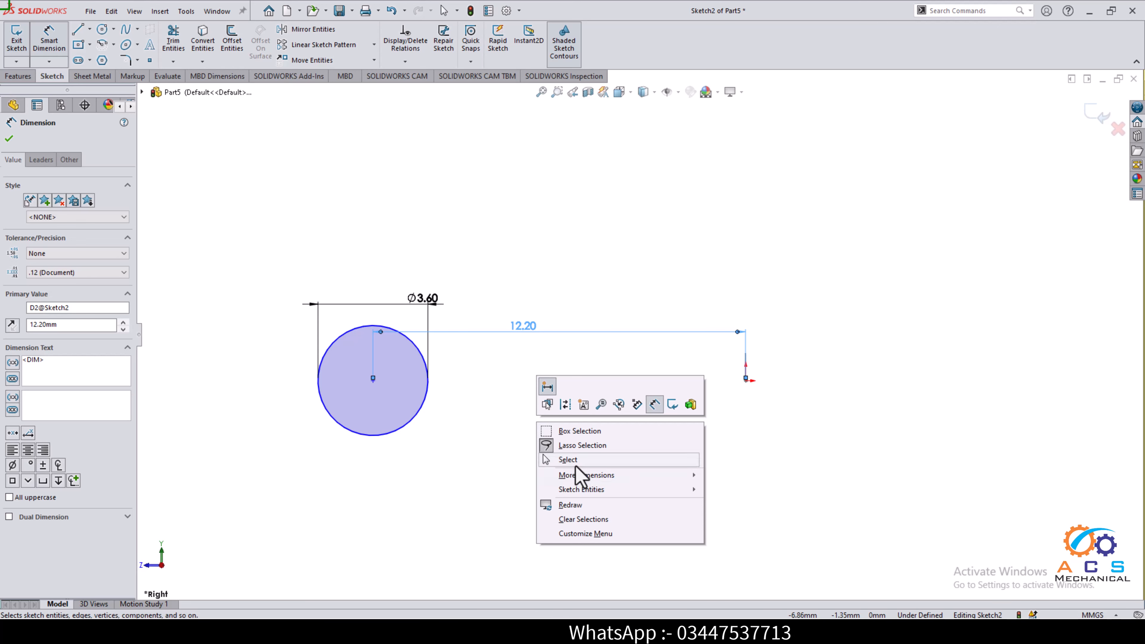
{"action": "left_click", "coordinate": [568, 459]}
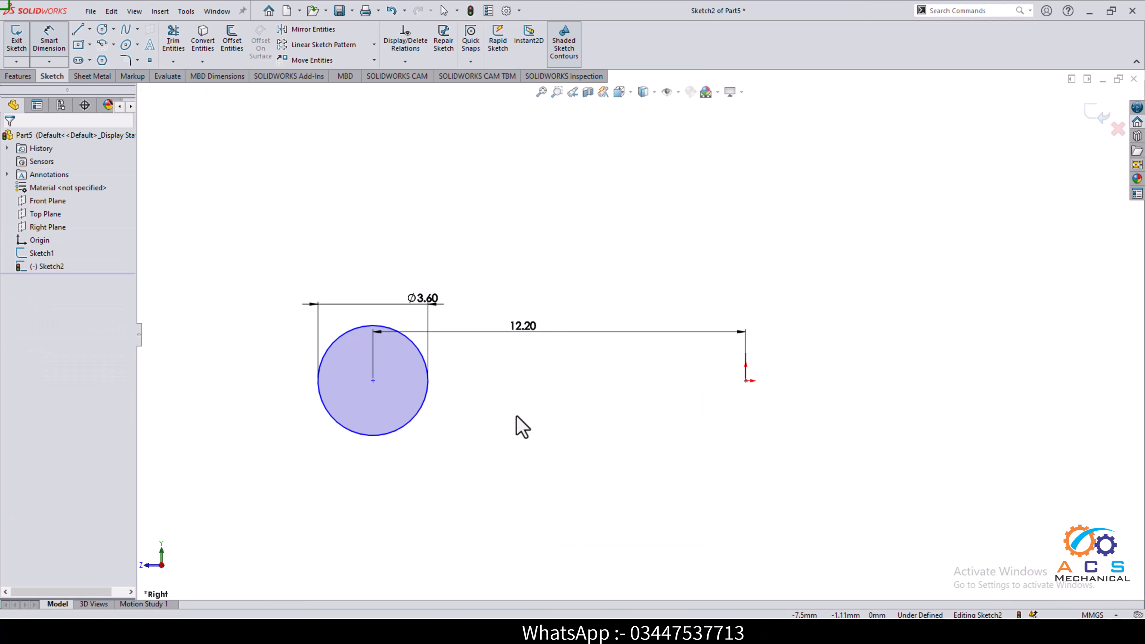
- Add a horizontal relation between the circle's centre and the origin
{"action": "left_click", "coordinate": [374, 382]}
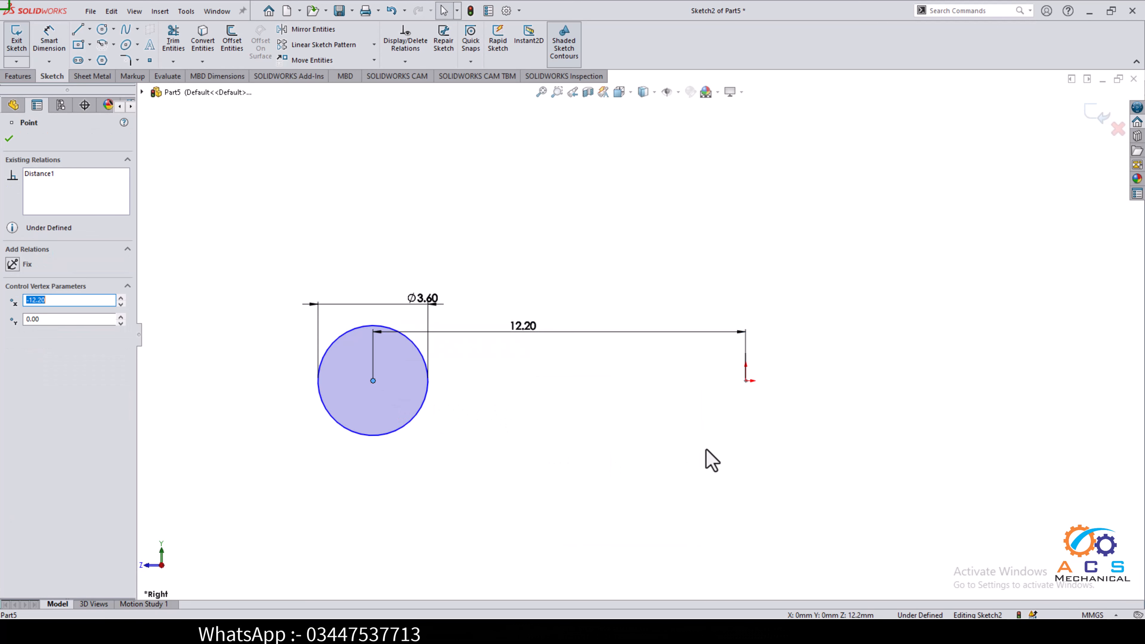
{"action": "left_click", "coordinate": [746, 381], "text": "ctrl"}
{"action": "left_click", "coordinate": [779, 335]}
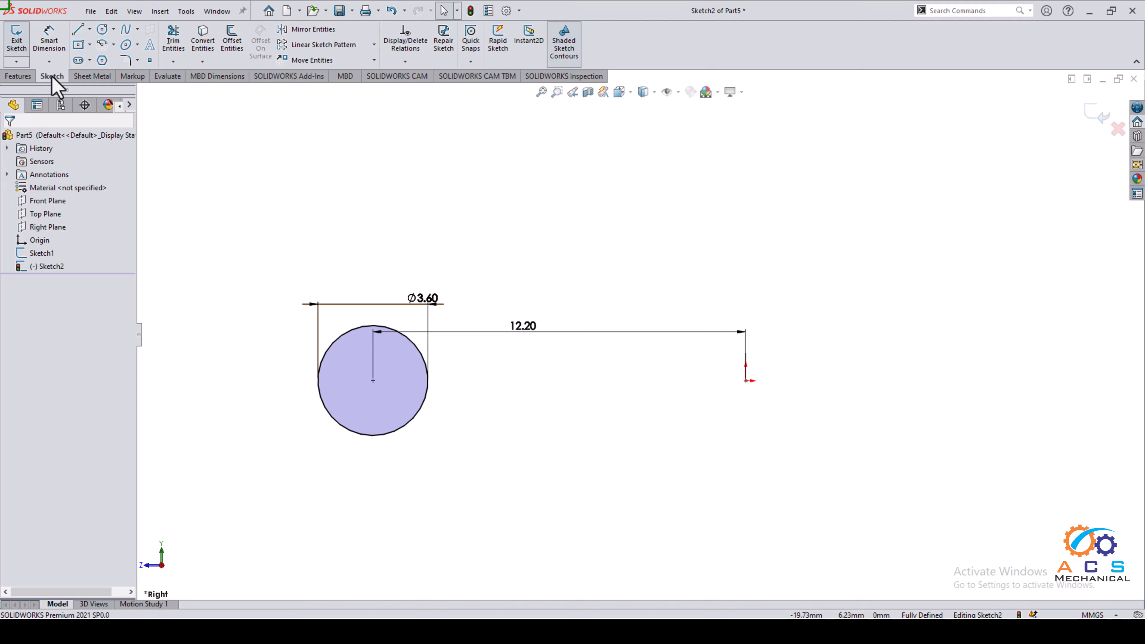
- Draw a horizontal line about 9.5 mm long, starting about 0.7 mm directly above the origin and running left towards the circle
{"action": "left_click", "coordinate": [77, 33]}
{"action": "scroll", "coordinate": [712, 352], "scroll_direction": "down", "scroll_amount": 2}
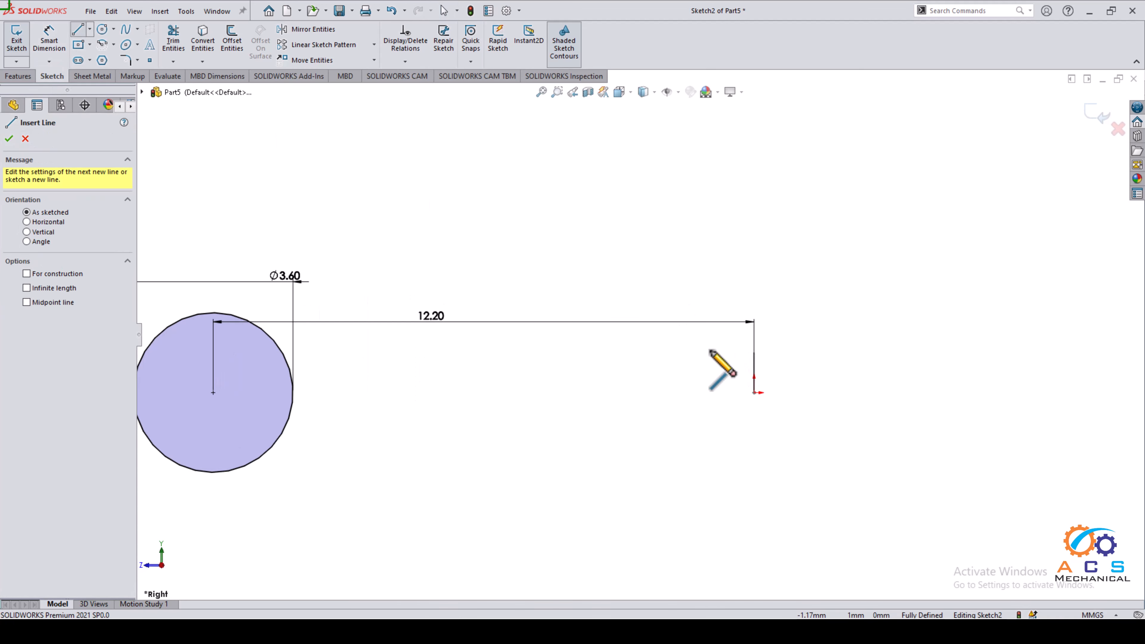
{"action": "left_click", "coordinate": [754, 360]}
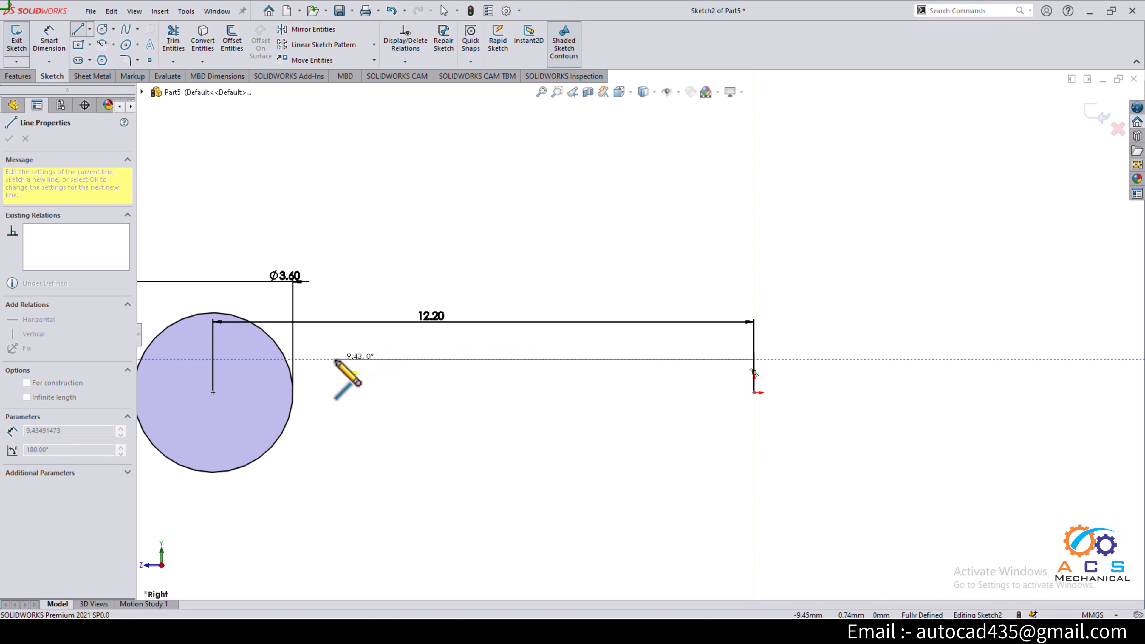
{"action": "left_click", "coordinate": [332, 359]}
{"action": "right_click", "coordinate": [346, 379]}
{"action": "left_click", "coordinate": [363, 392]}
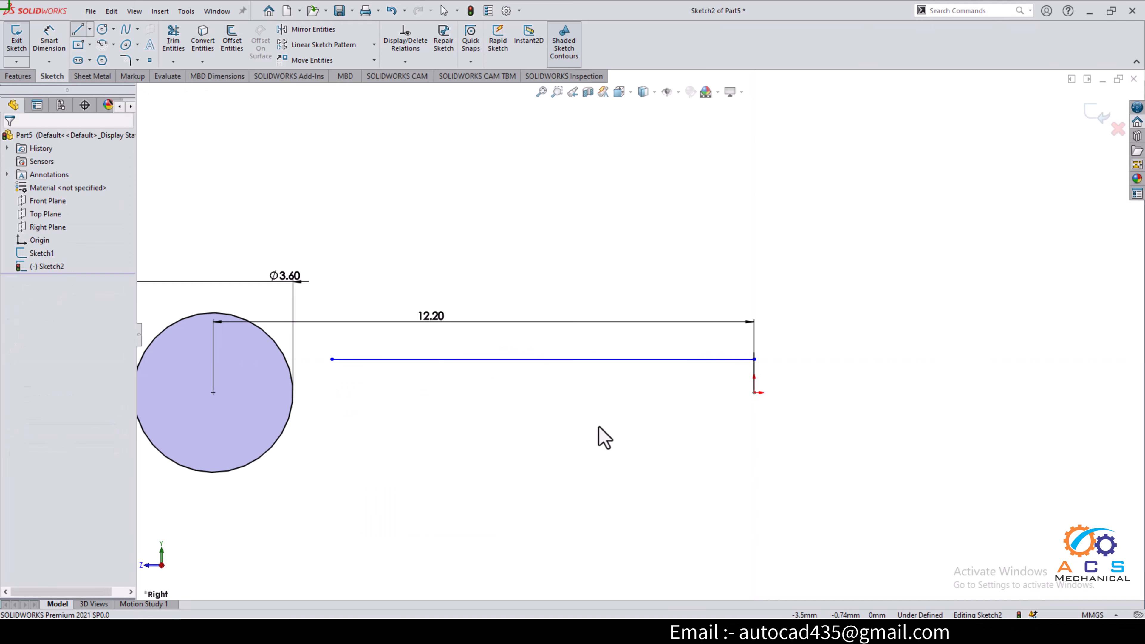
- Dimension the length of the horizontal line above the origin as 10 mm
{"action": "scroll", "coordinate": [659, 426], "scroll_direction": "down", "scroll_amount": 1}
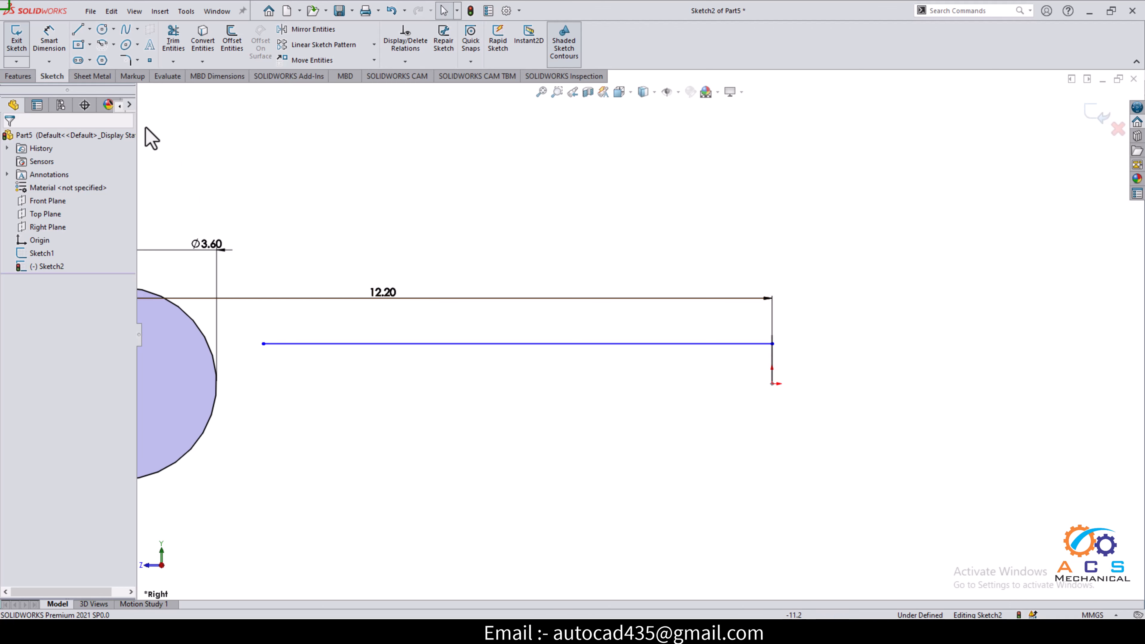
{"action": "left_click", "coordinate": [49, 43]}
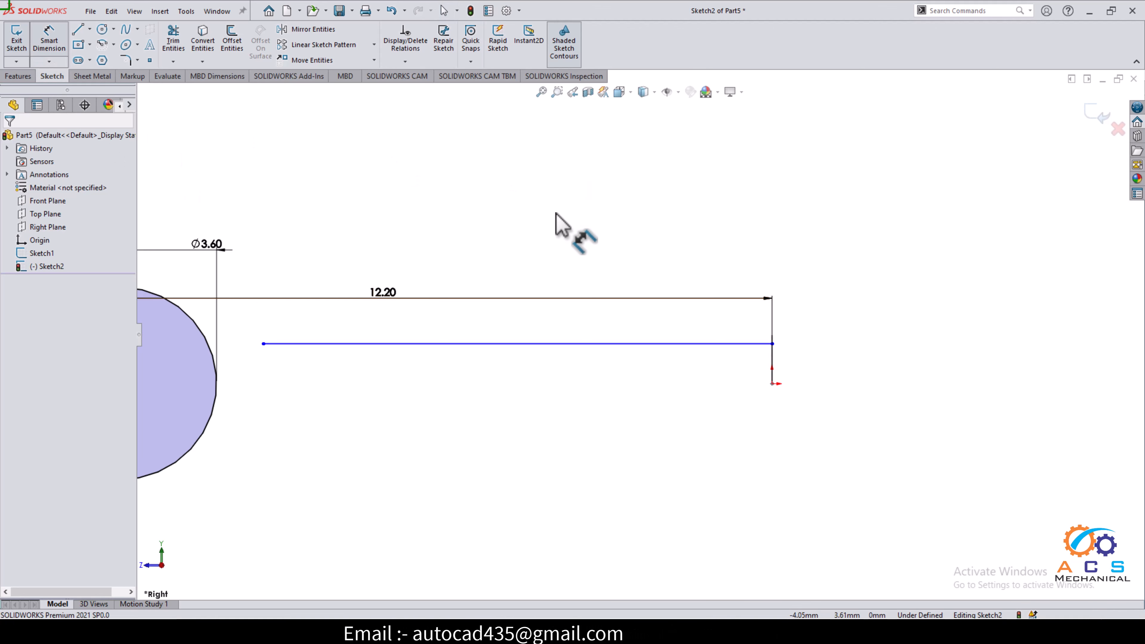
{"action": "left_click", "coordinate": [557, 344]}
{"action": "left_click", "coordinate": [545, 277]}
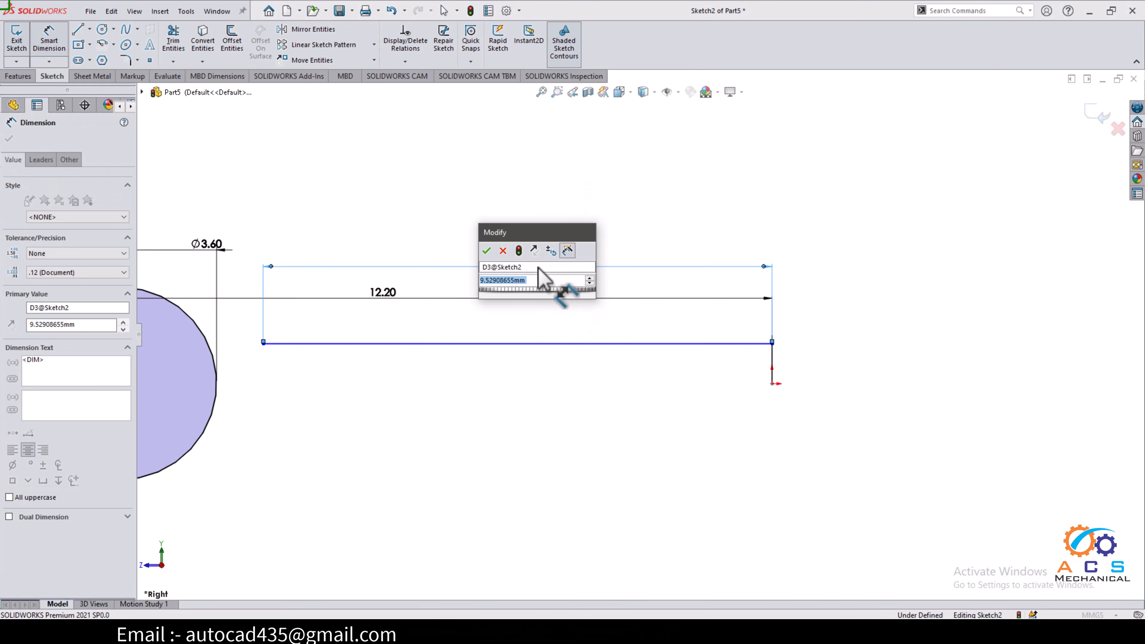
{"action": "type", "text": "10"}
{"action": "key", "text": "Return"}
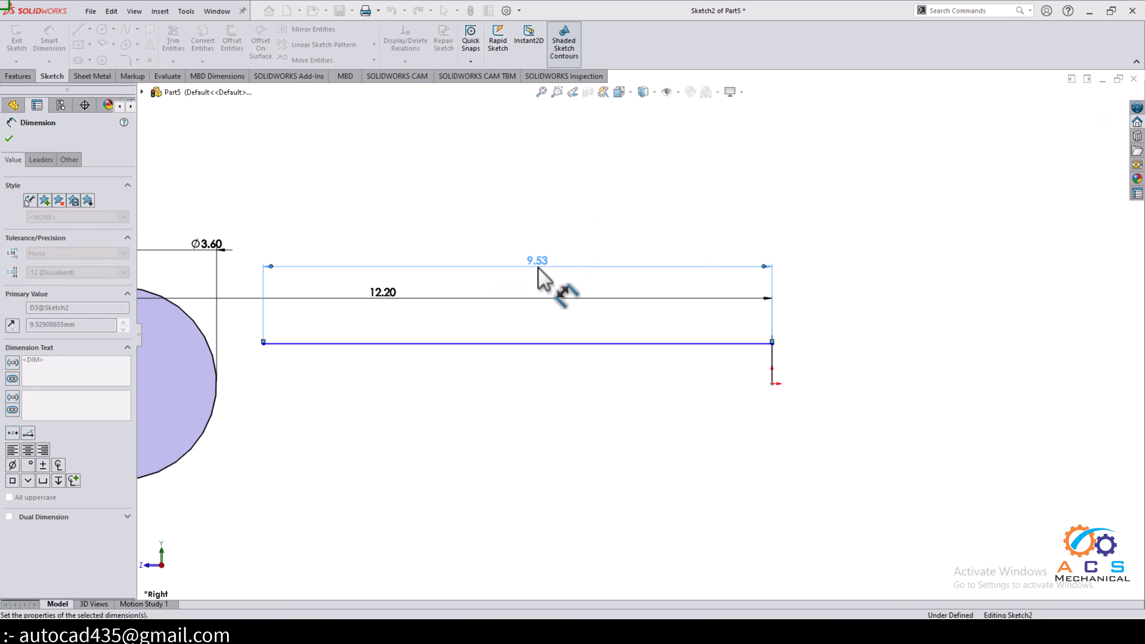
- Dimension the vertical distance between the upper line and the origin as 0.9 mm
{"action": "scroll", "coordinate": [784, 379], "scroll_direction": "down", "scroll_amount": 3}
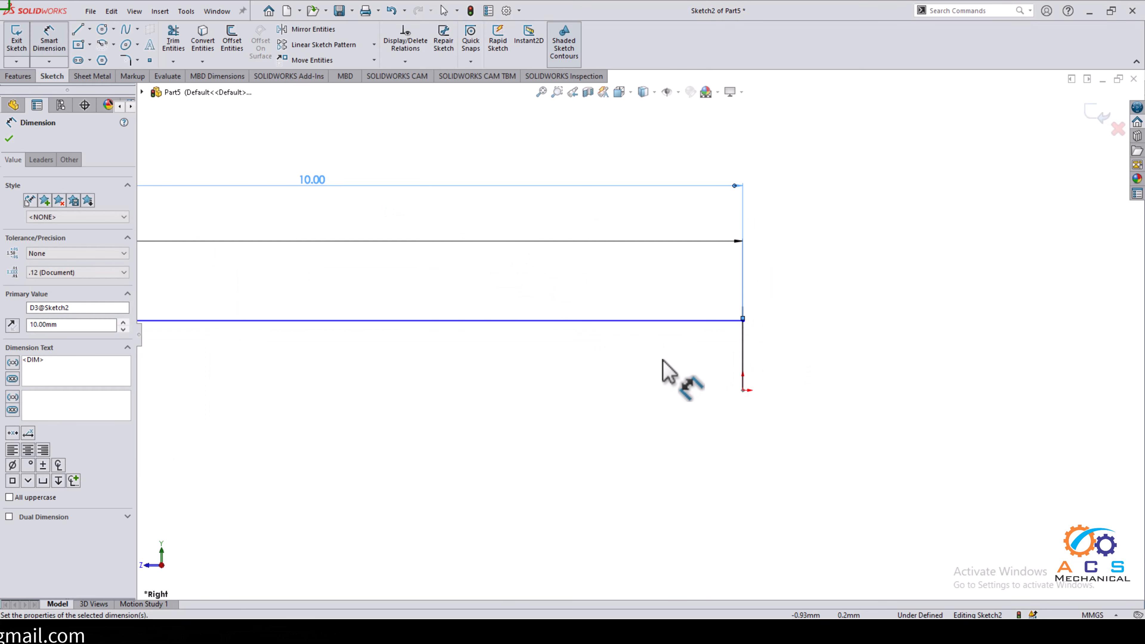
{"action": "left_click", "coordinate": [673, 321]}
{"action": "scroll", "coordinate": [719, 413], "scroll_direction": "down", "scroll_amount": 1}
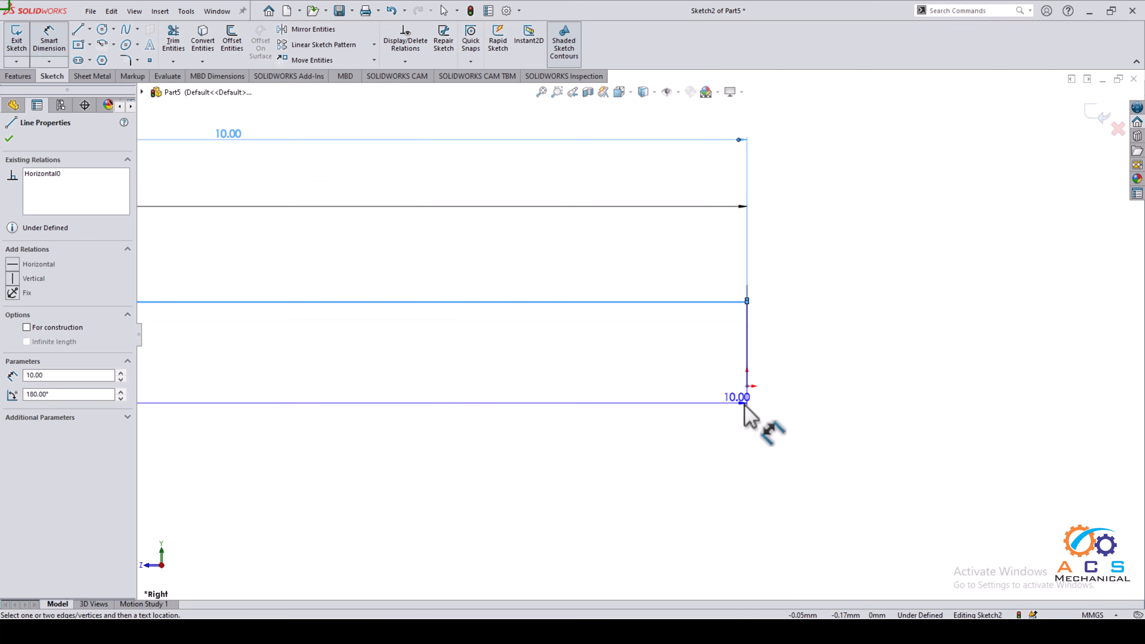
{"action": "left_click", "coordinate": [748, 386]}
{"action": "left_click", "coordinate": [799, 354]}
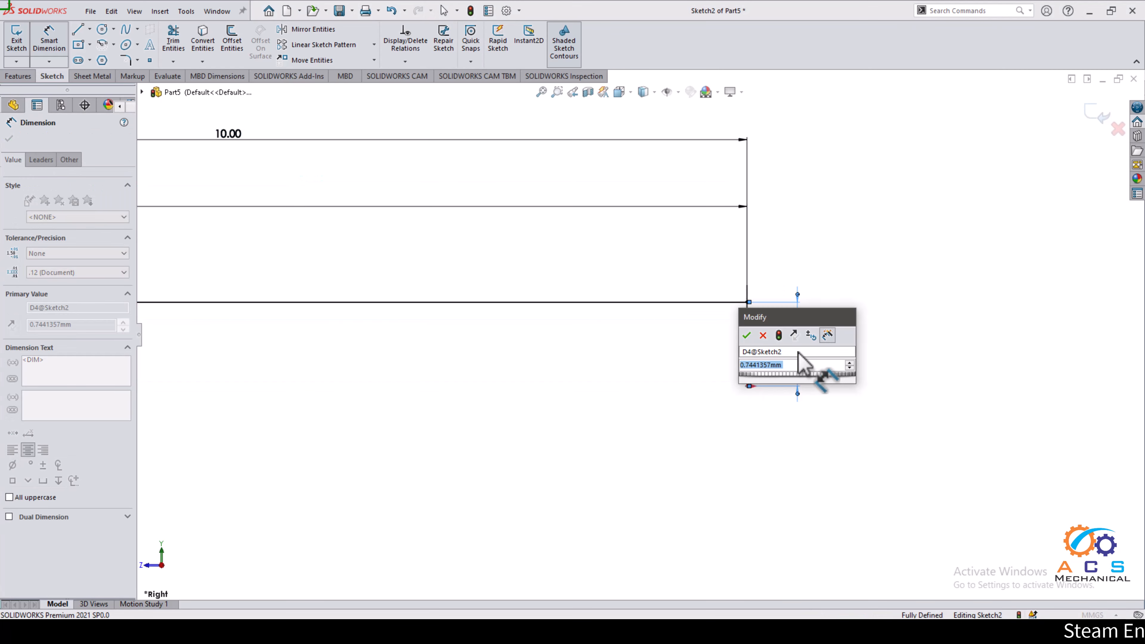
{"action": "type", "text": "0.9"}
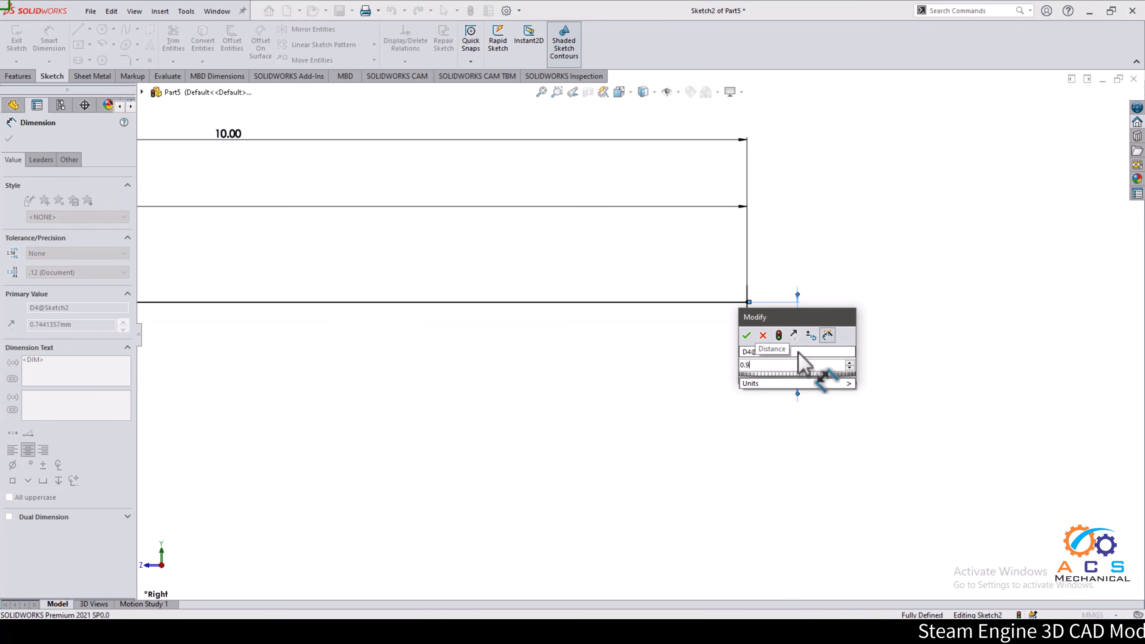
{"action": "key", "text": "Return"}
{"action": "scroll", "coordinate": [631, 387], "scroll_direction": "up", "scroll_amount": 3}
{"action": "scroll", "coordinate": [558, 389], "scroll_direction": "up", "scroll_amount": 4}
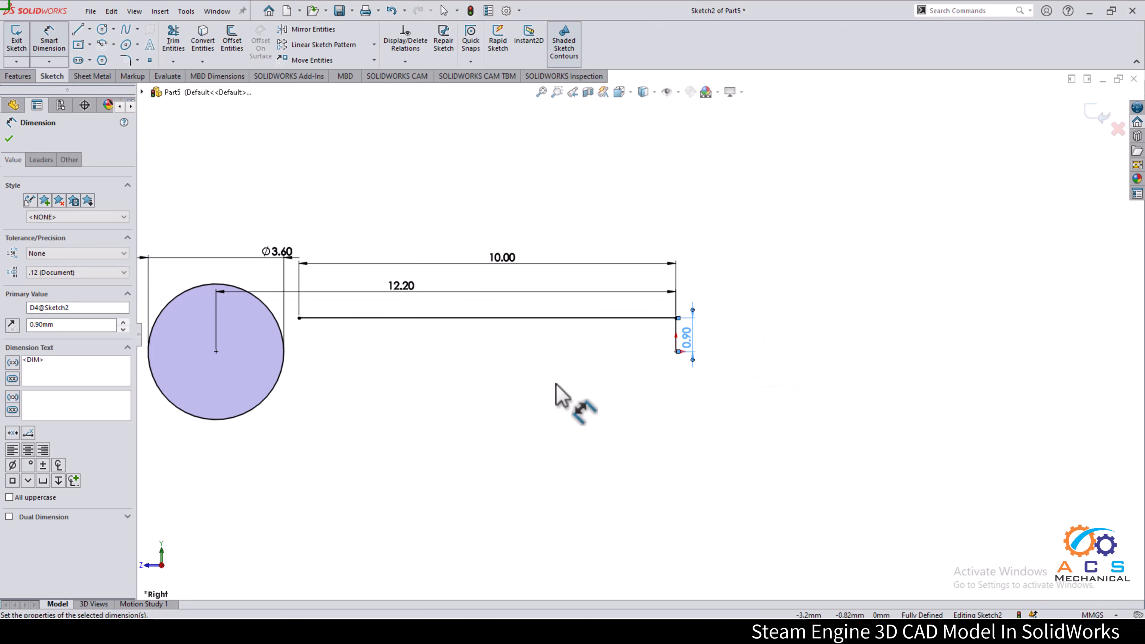
{"action": "scroll", "coordinate": [397, 325], "scroll_direction": "down", "scroll_amount": 2}
{"action": "right_click", "coordinate": [495, 366]}
{"action": "left_click", "coordinate": [525, 405]}
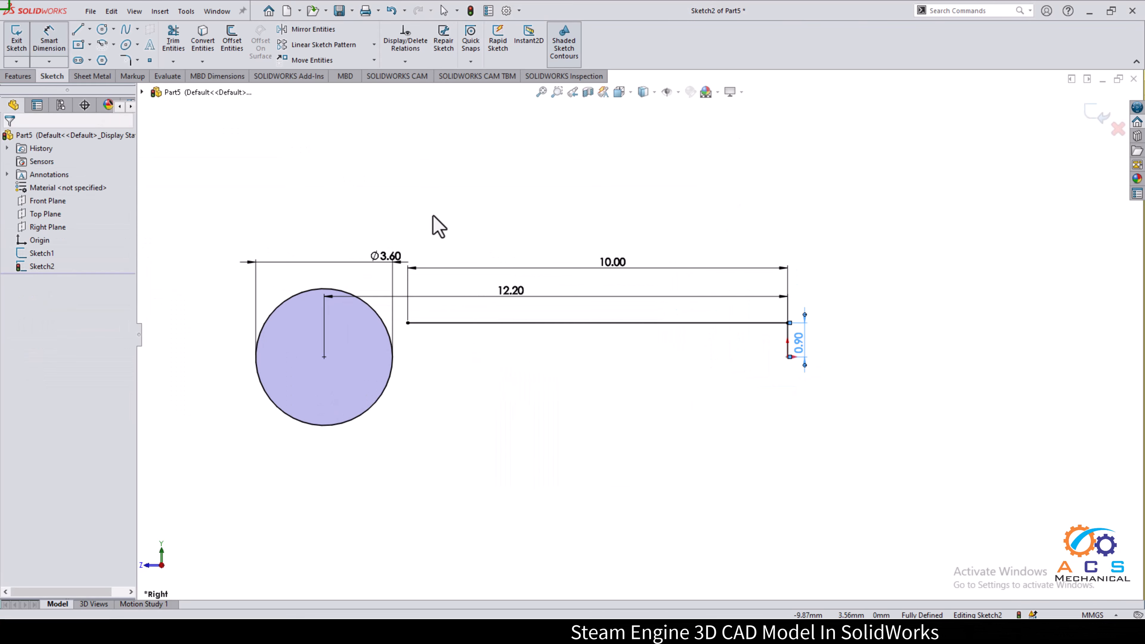
- Draw a second horizontal line about 13.2 mm long, about 2.1 mm below the origin and extending to the right past it
{"action": "left_click", "coordinate": [78, 29]}
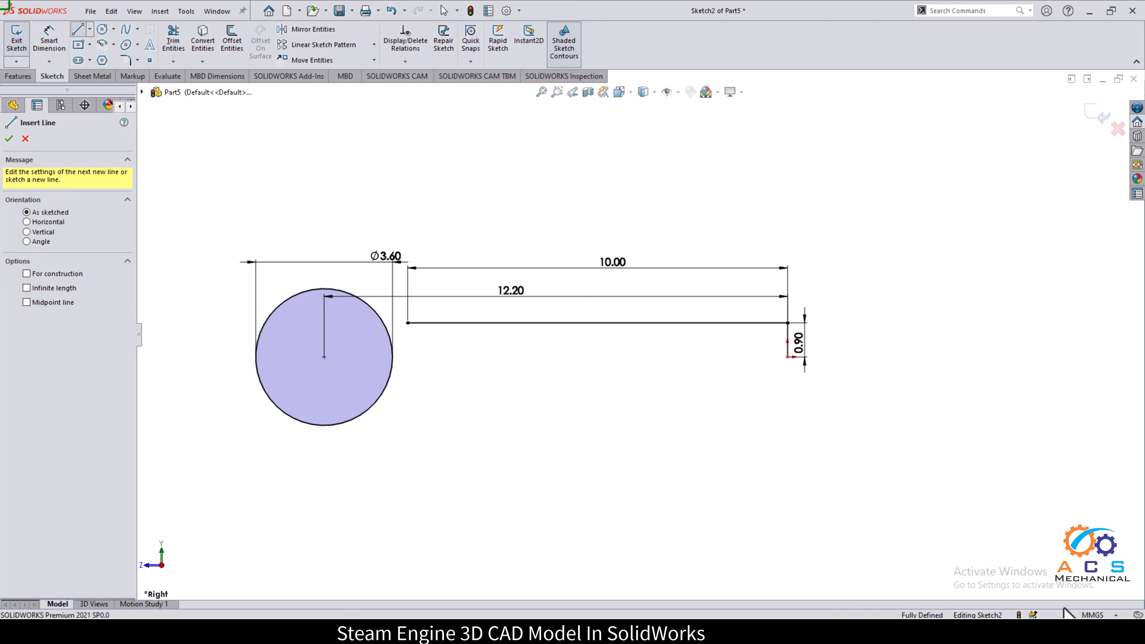
{"action": "left_click", "coordinate": [412, 437]}
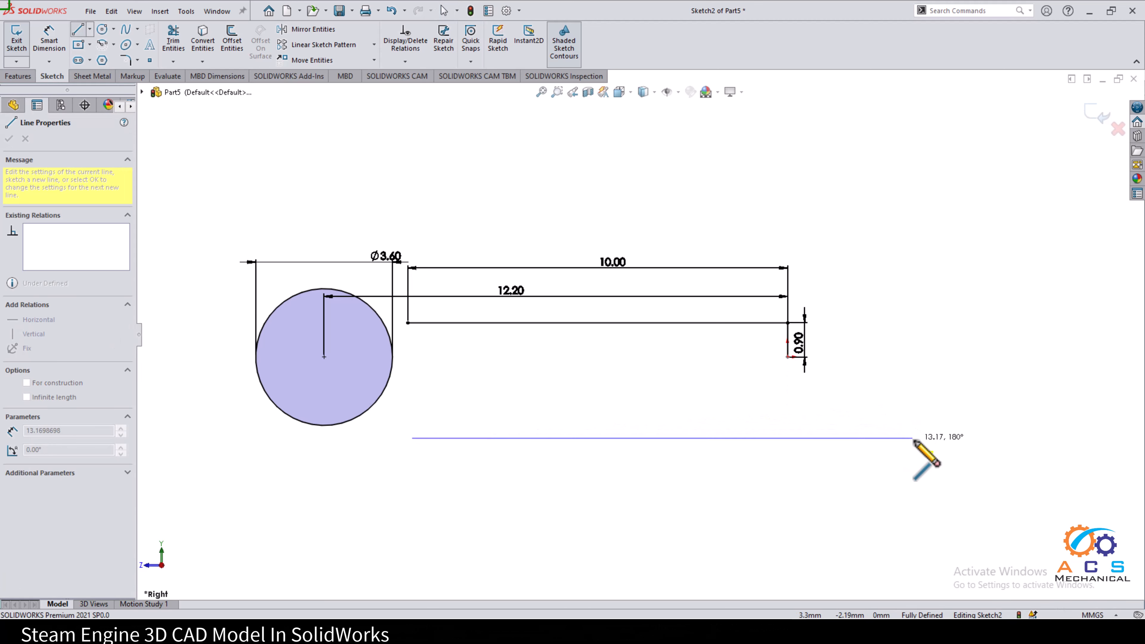
{"action": "left_click", "coordinate": [913, 438]}
{"action": "right_click", "coordinate": [901, 320]}
{"action": "left_click", "coordinate": [920, 370]}
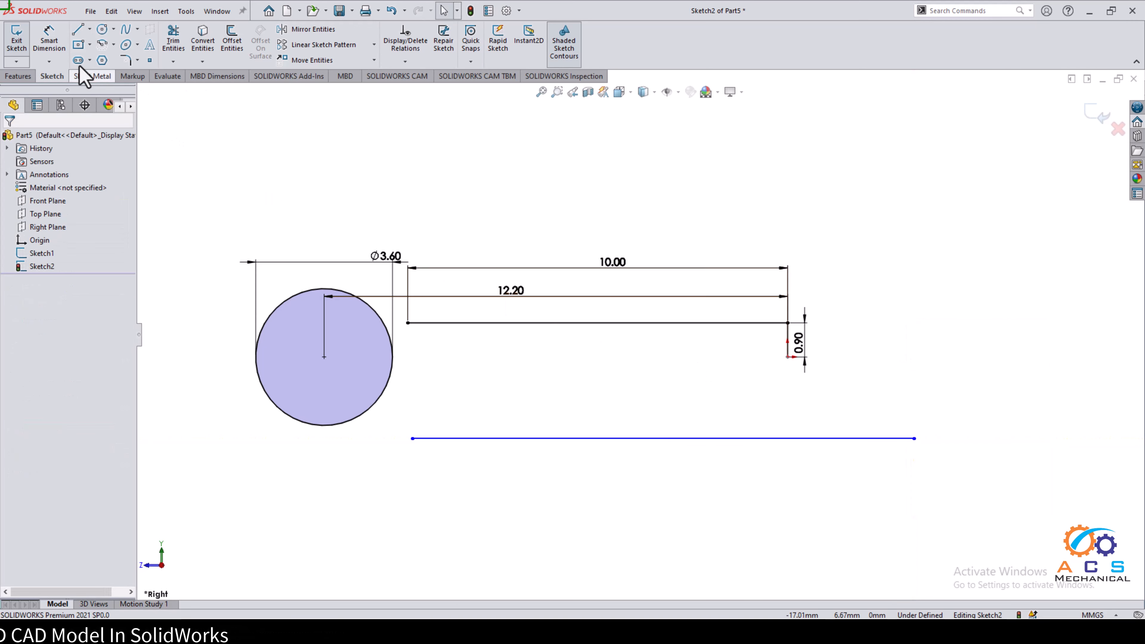
- Dimension the lower horizontal line's length as 12.5 mm
{"action": "left_click", "coordinate": [49, 37]}
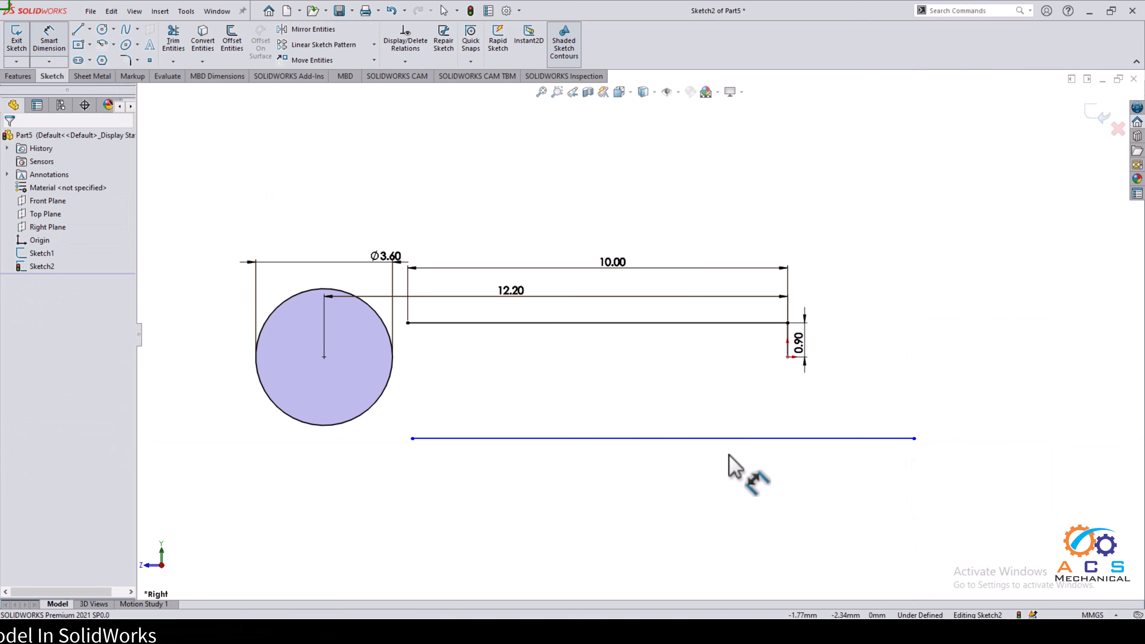
{"action": "left_click", "coordinate": [715, 439]}
{"action": "left_click", "coordinate": [705, 479]}
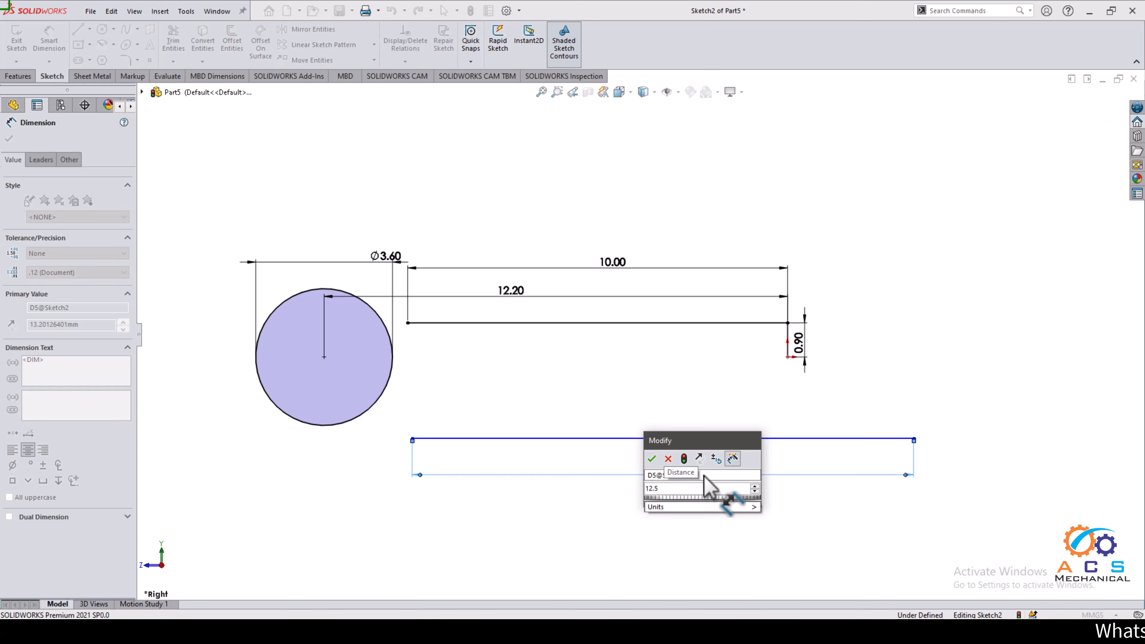
{"action": "key", "text": "Return"}
- Dimension the vertical distance from the origin to the lower line as 0.9 mm
{"action": "scroll", "coordinate": [796, 360], "scroll_direction": "down", "scroll_amount": 2}
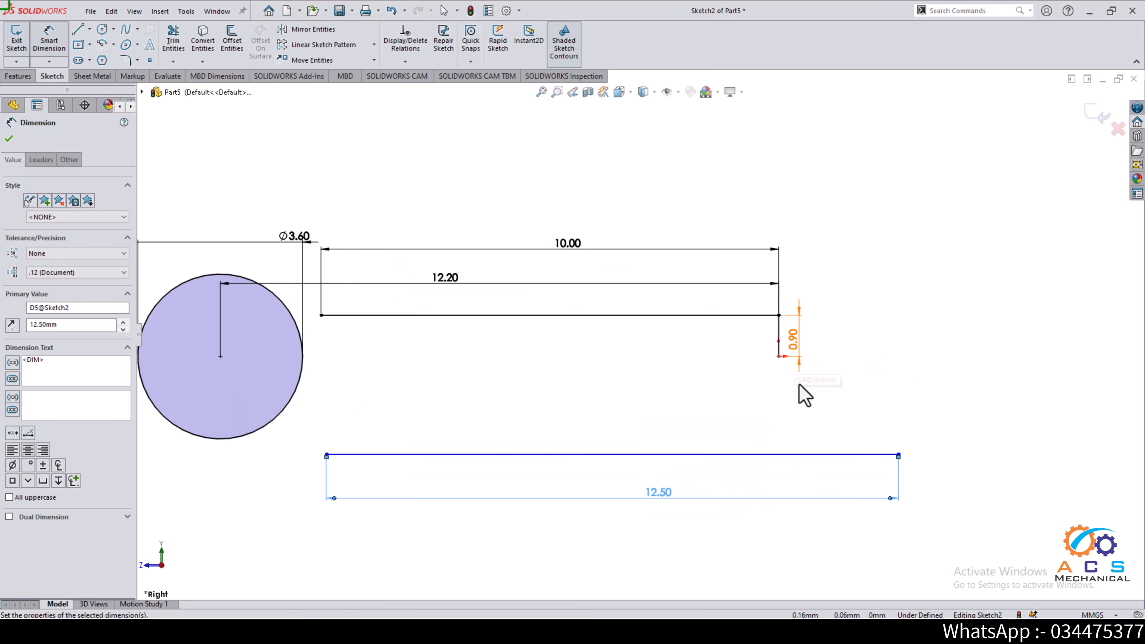
{"action": "left_click", "coordinate": [779, 359]}
{"action": "left_click", "coordinate": [786, 454]}
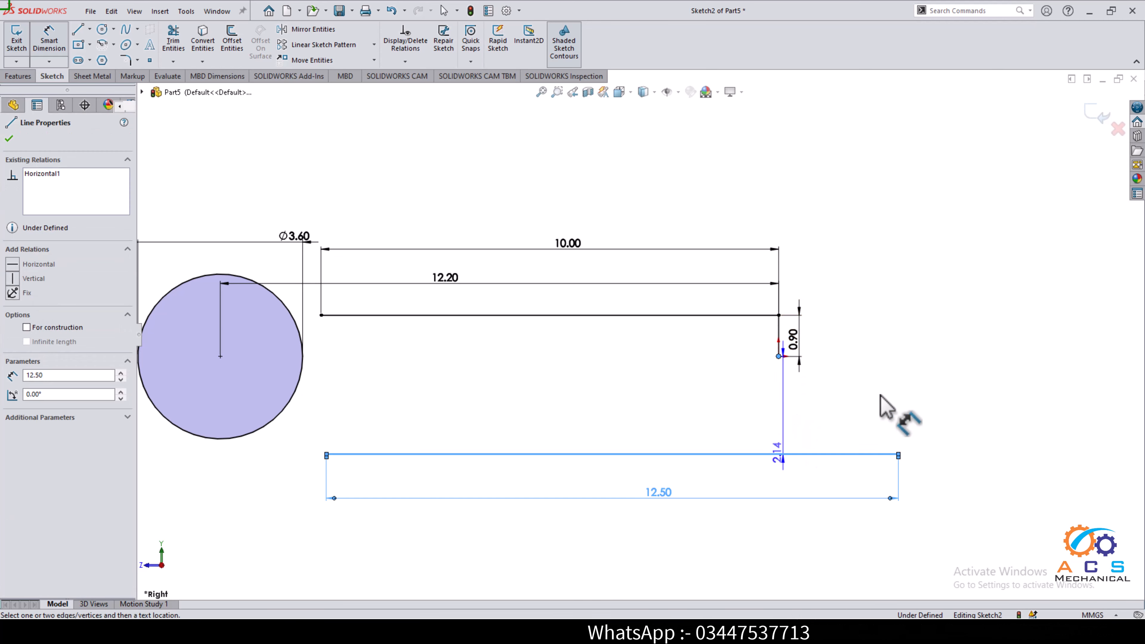
{"action": "left_click", "coordinate": [880, 395]}
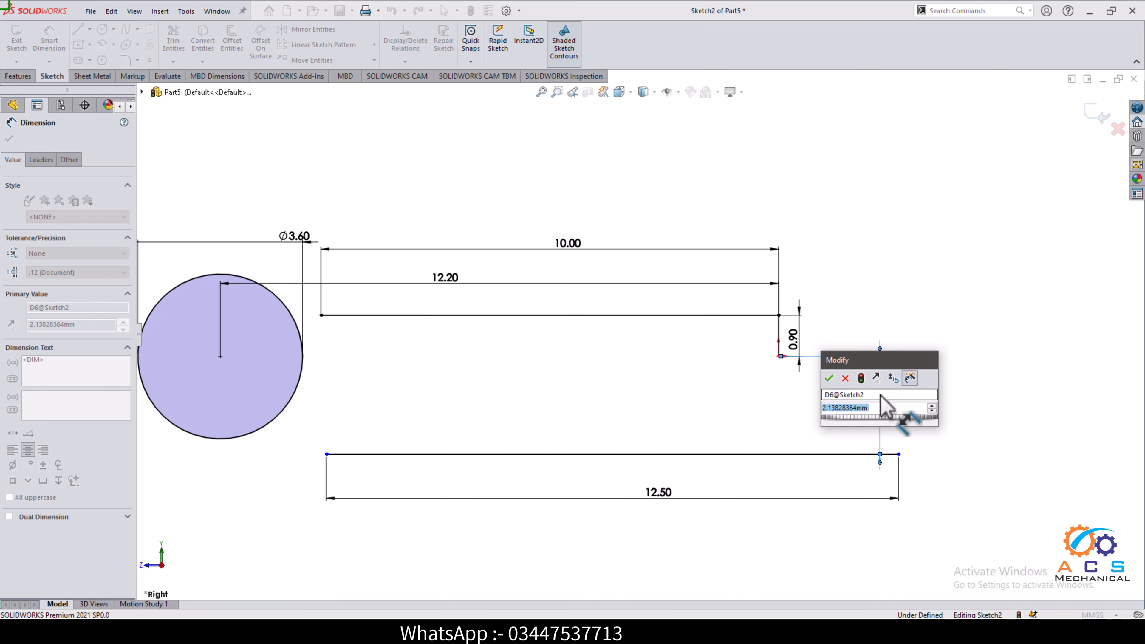
{"action": "type", "text": "0.9"}
{"action": "key", "text": "Return"}
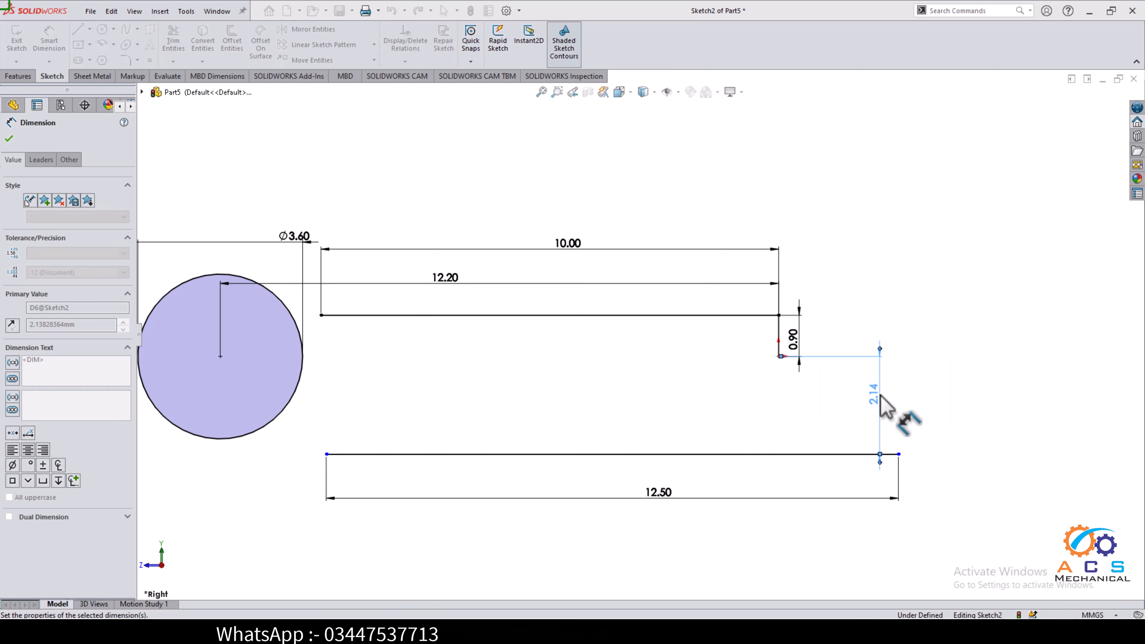
{"action": "right_click", "coordinate": [936, 379]}
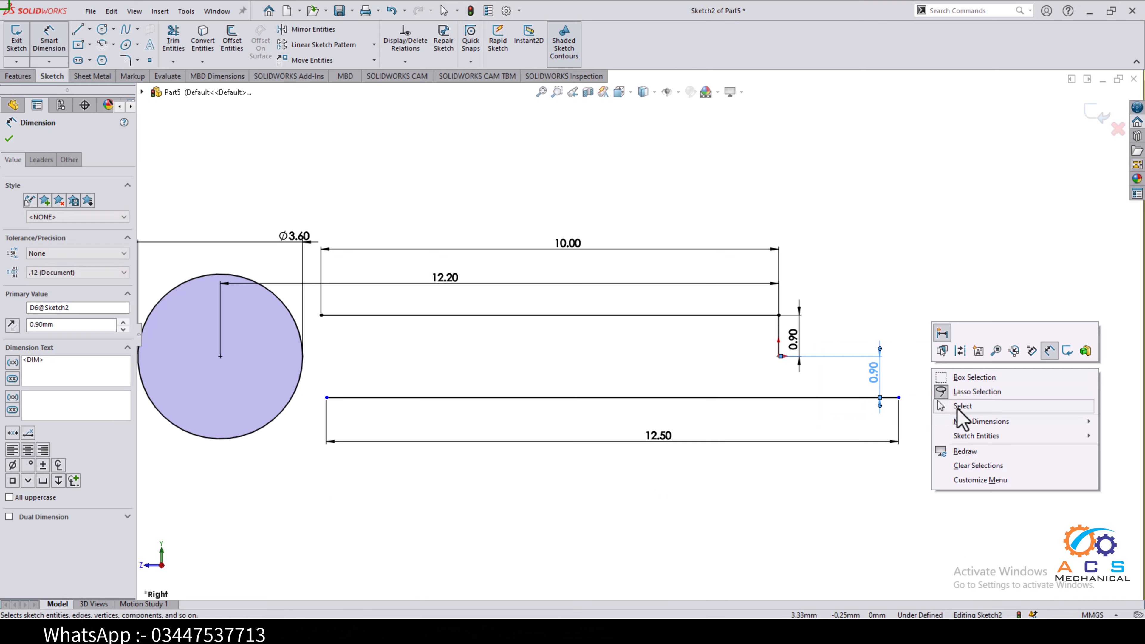
{"action": "left_click", "coordinate": [952, 405]}
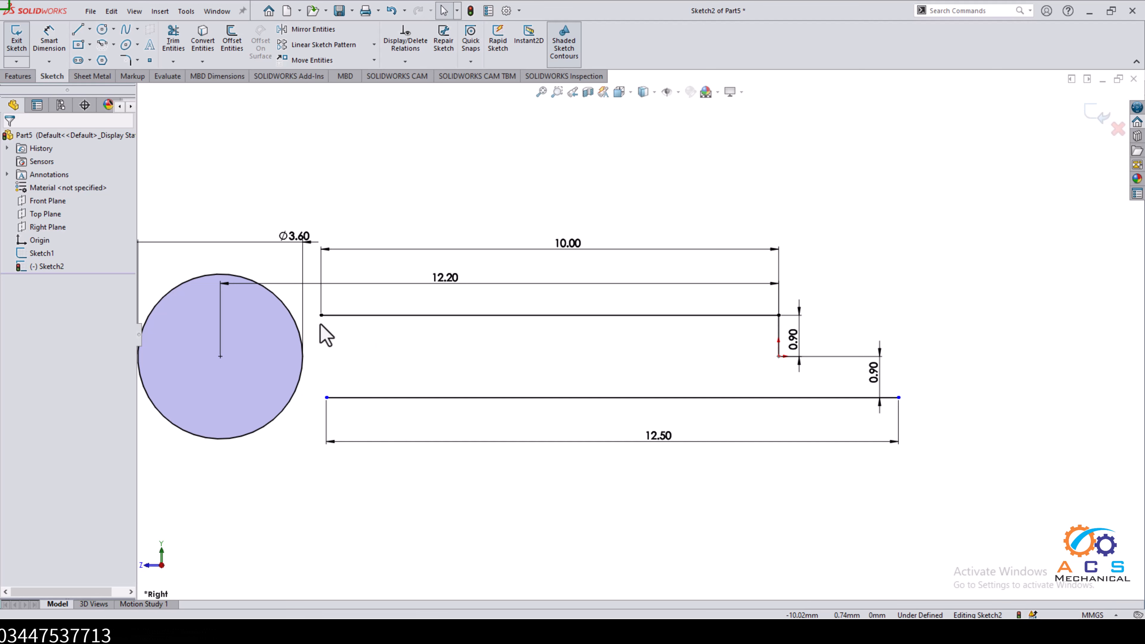
- Add a vertical relation between the left endpoints of the upper and lower lines
{"action": "left_click", "coordinate": [320, 315]}
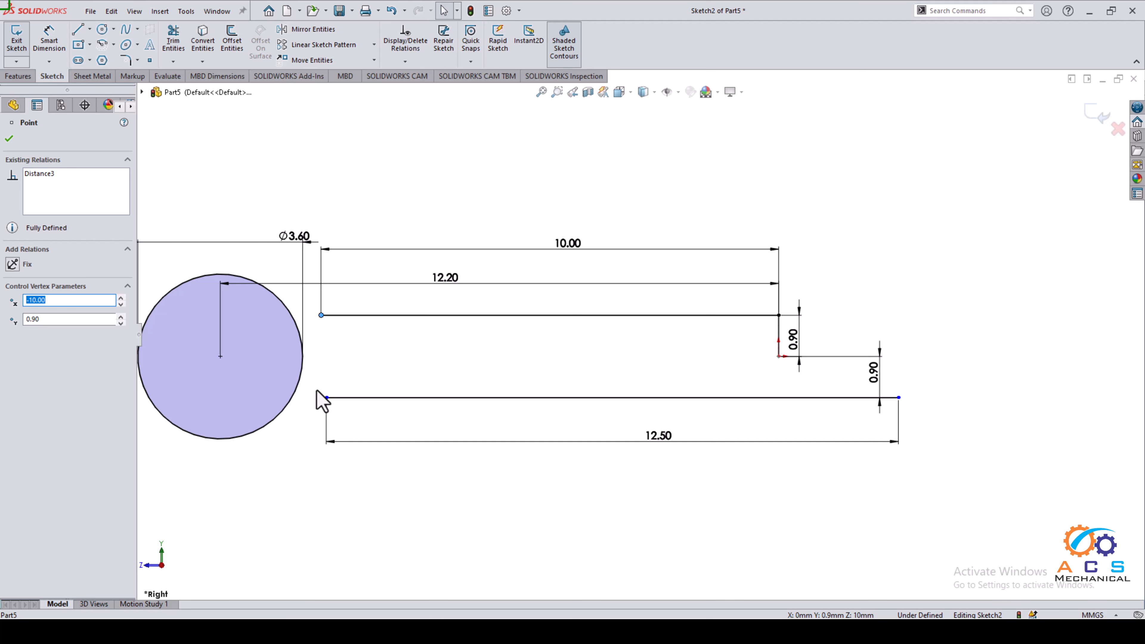
{"action": "left_click", "coordinate": [326, 397], "text": "ctrl"}
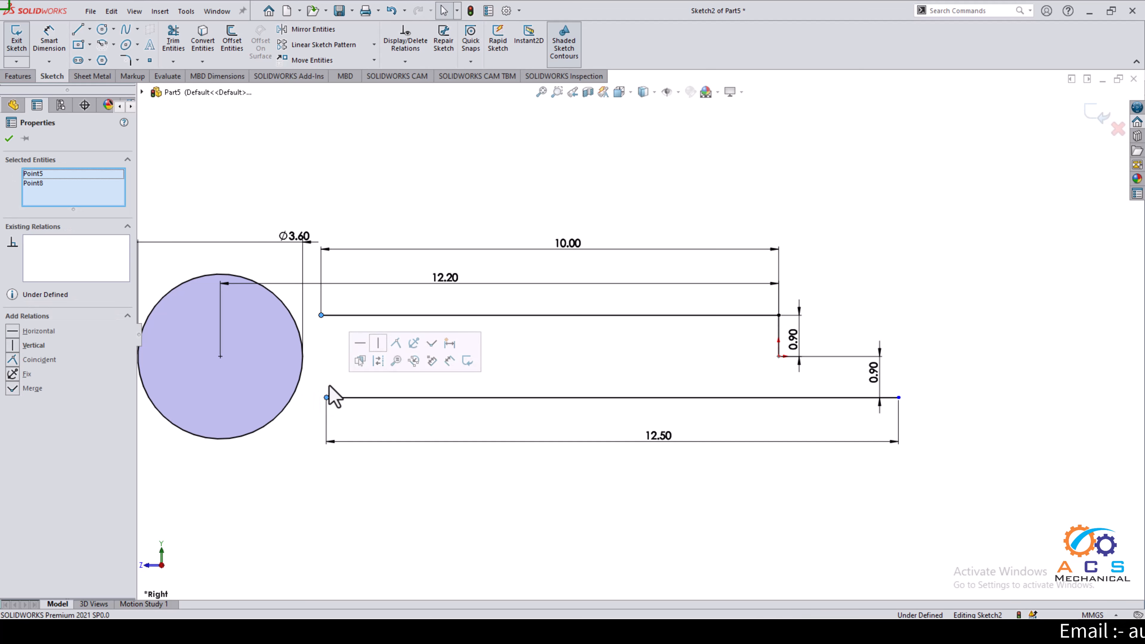
{"action": "left_click", "coordinate": [377, 344]}
{"action": "left_click", "coordinate": [445, 502]}
{"action": "scroll", "coordinate": [613, 440], "scroll_direction": "up", "scroll_amount": 2}
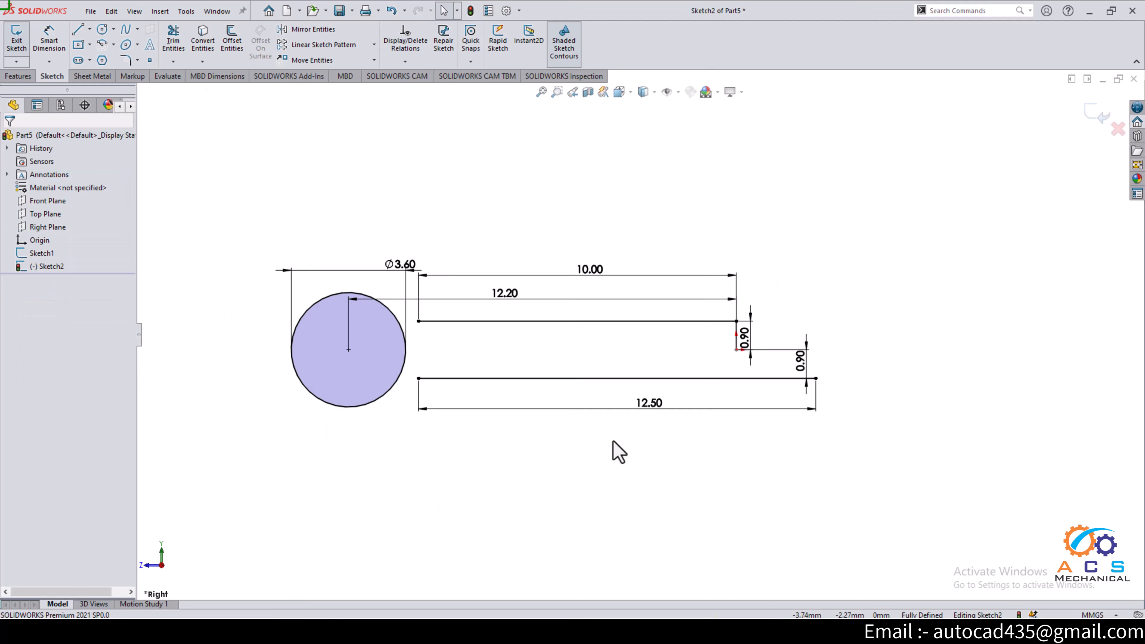
- Draw a three-point arc of about 1.8 mm radius from the upper line near its left end to the circle, curving downward
{"action": "scroll", "coordinate": [423, 370], "scroll_direction": "down", "scroll_amount": 2}
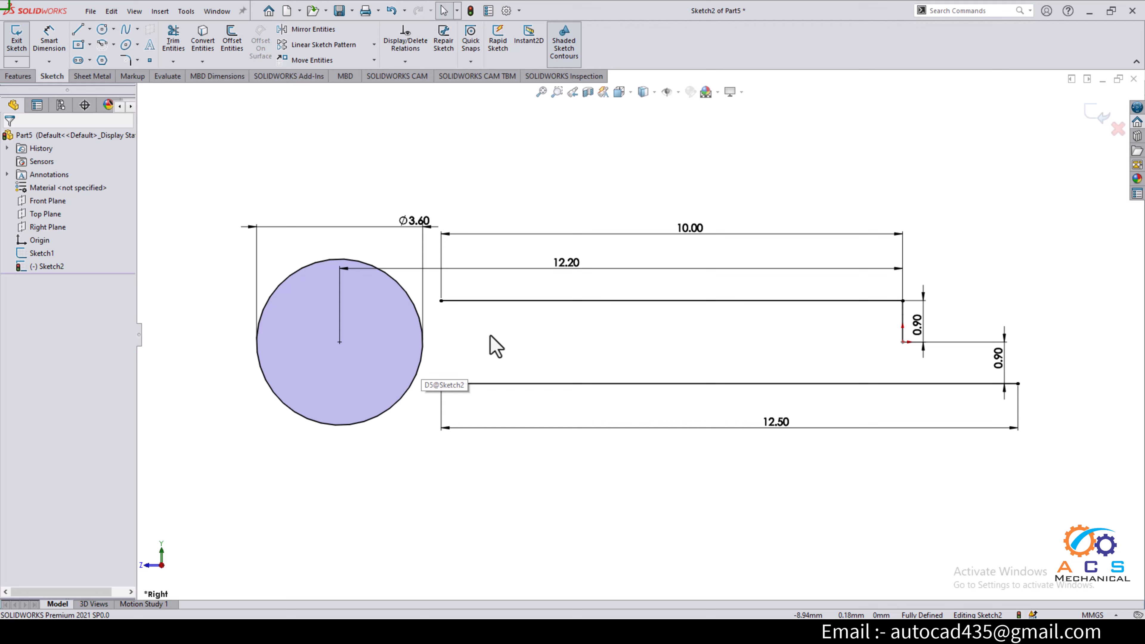
{"action": "left_click", "coordinate": [114, 44]}
{"action": "left_click", "coordinate": [121, 89]}
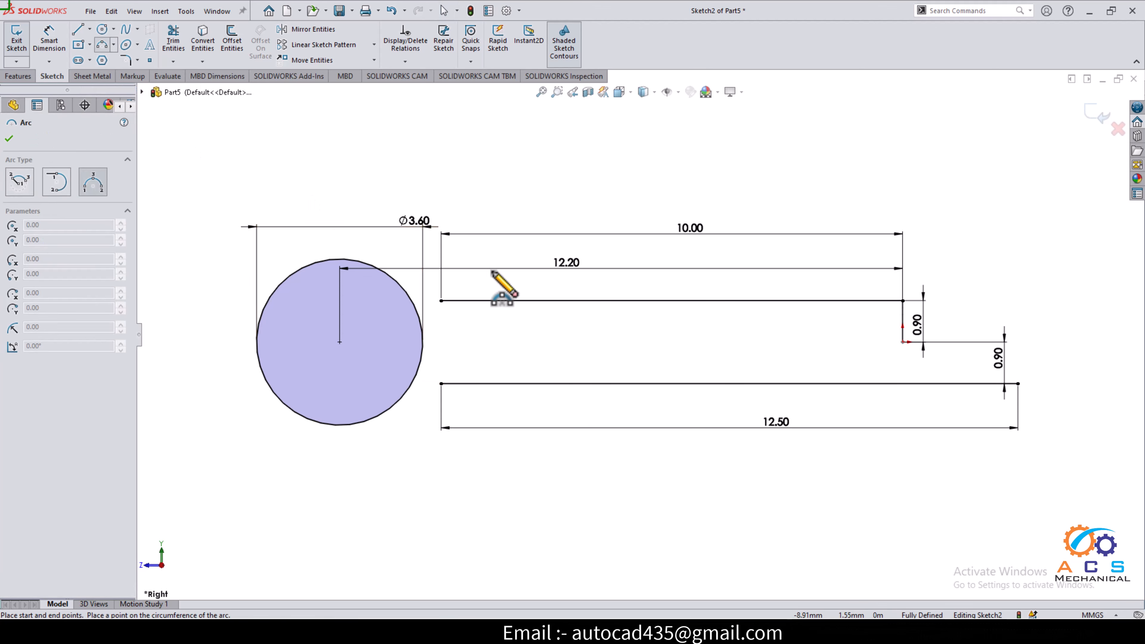
{"action": "scroll", "coordinate": [501, 287], "scroll_direction": "down", "scroll_amount": 3}
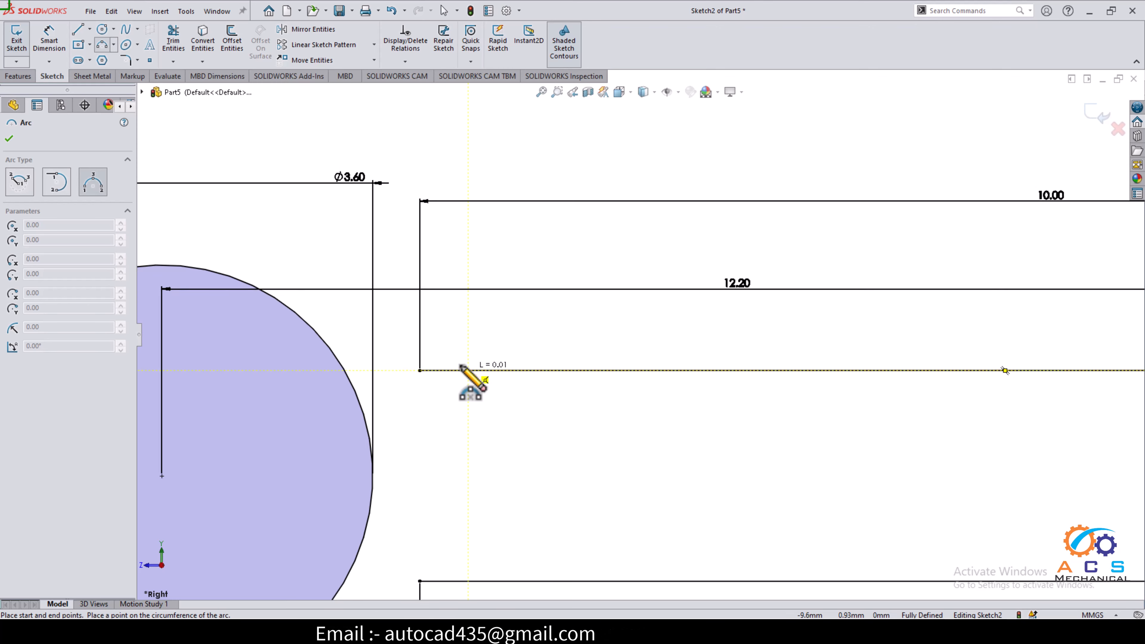
{"action": "left_click", "coordinate": [467, 371]}
{"action": "left_click", "coordinate": [307, 322]}
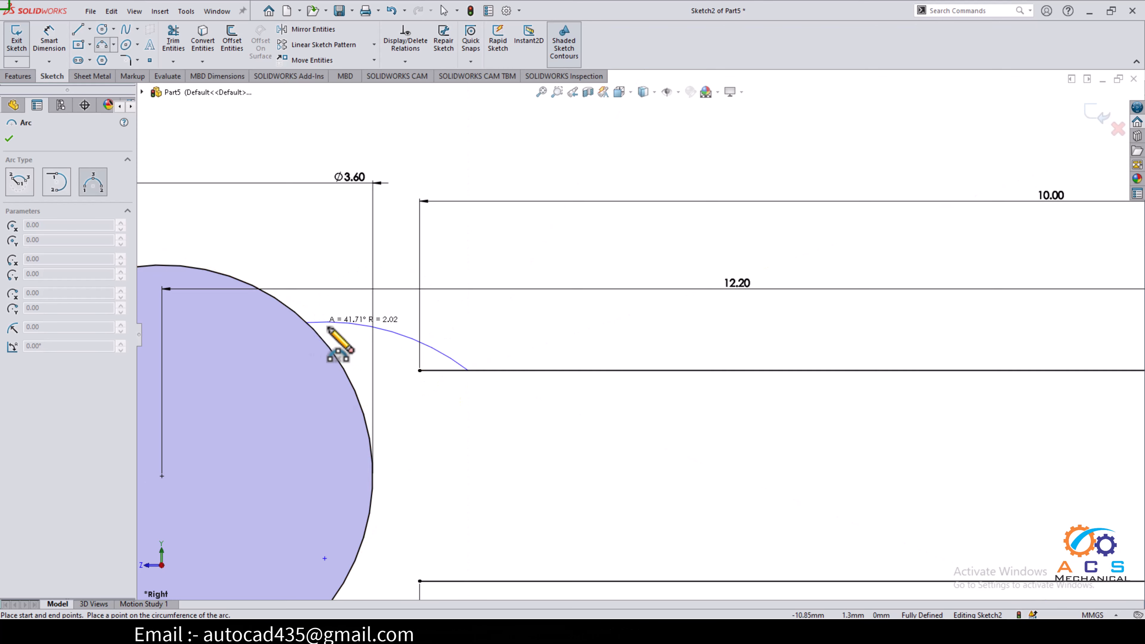
{"action": "left_click", "coordinate": [382, 363]}
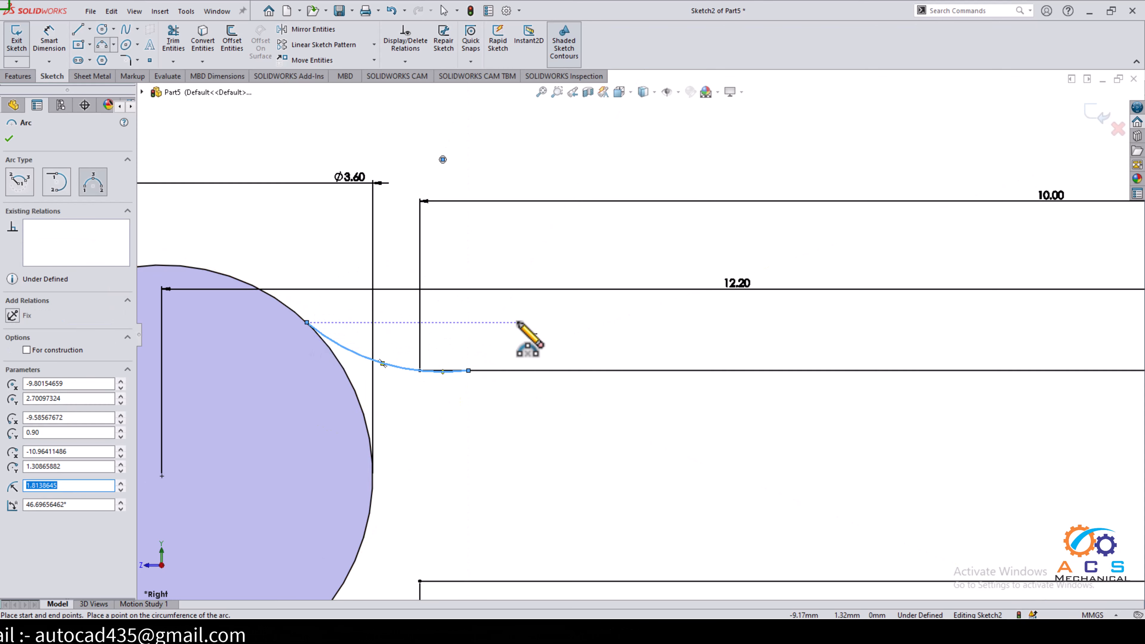
- Dimension the radius of the arc joining the circle and the upper line as 1.34 mm
{"action": "scroll", "coordinate": [519, 323], "scroll_direction": "up", "scroll_amount": 2}
{"action": "left_click", "coordinate": [67, 36]}
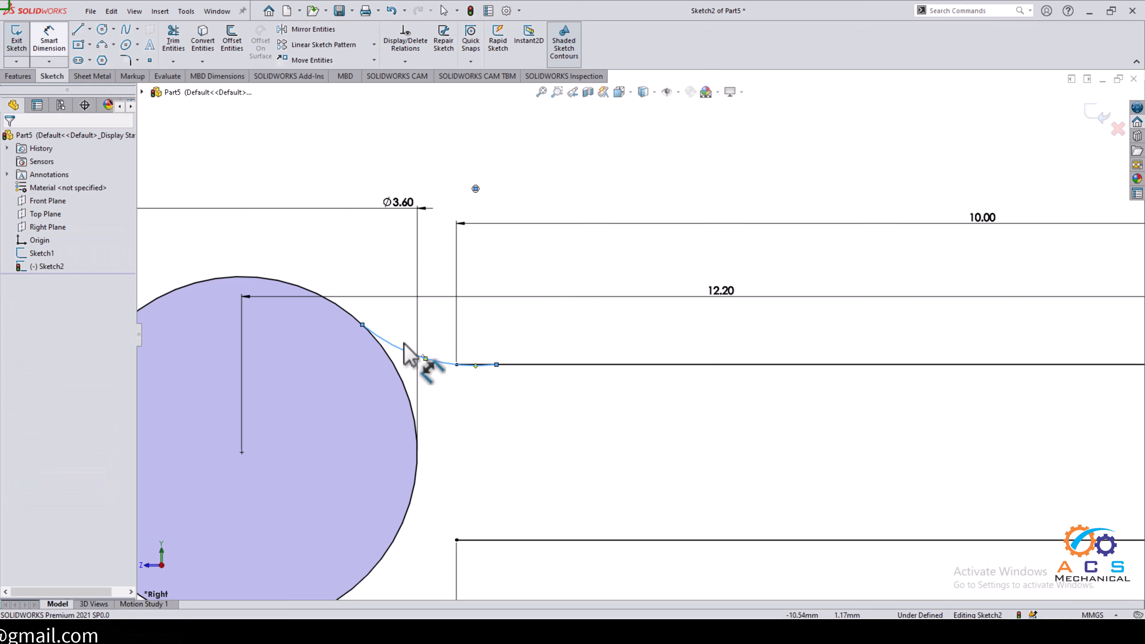
{"action": "left_click", "coordinate": [407, 353]}
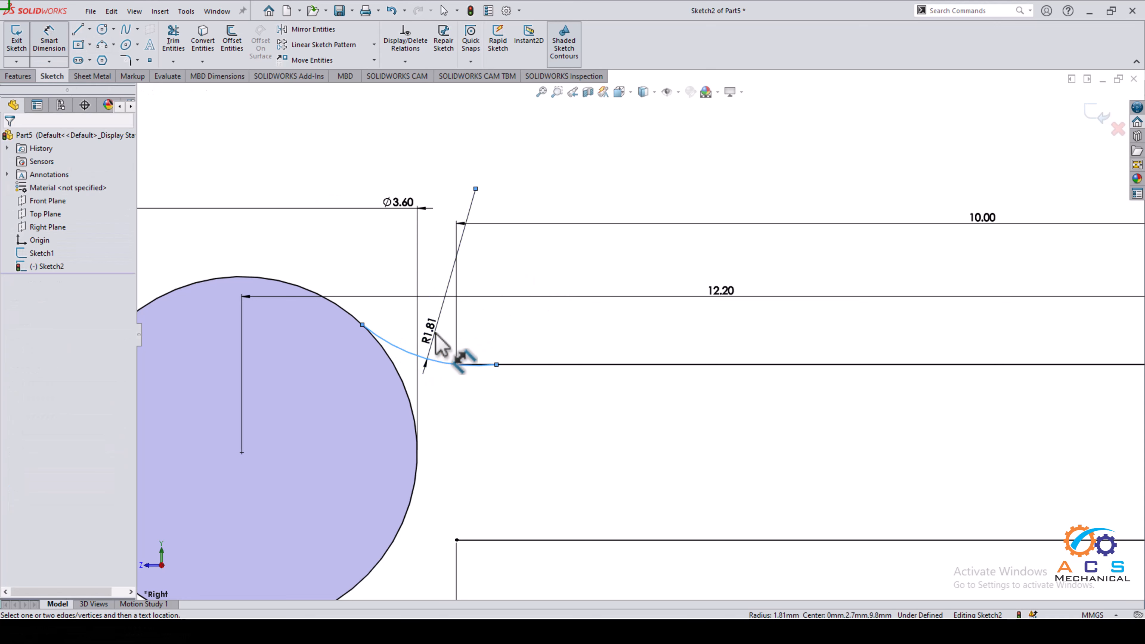
{"action": "left_click", "coordinate": [433, 333]}
{"action": "type", "text": "1"}
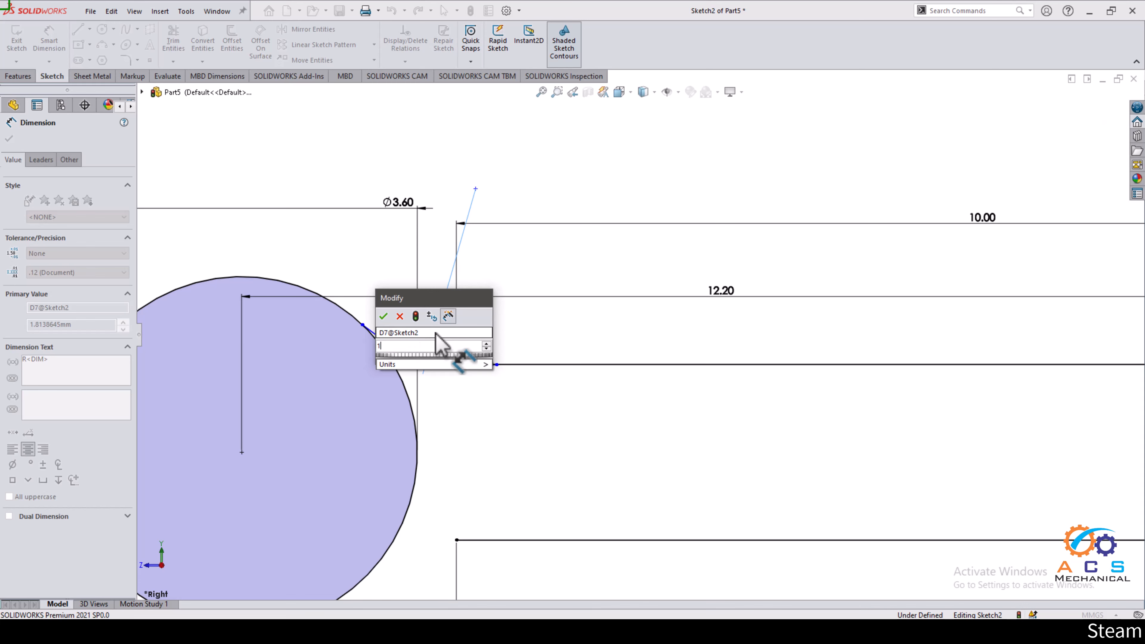
{"action": "type", "text": ".34"}
{"action": "key", "text": "Return"}
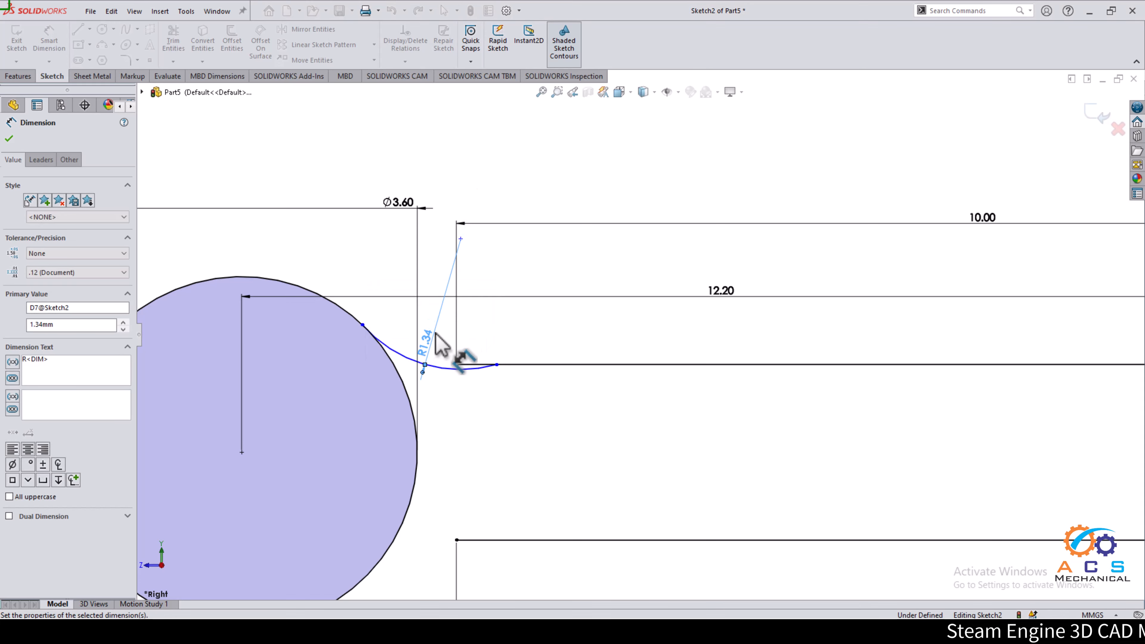
{"action": "right_click", "coordinate": [612, 415]}
{"action": "left_click", "coordinate": [646, 452]}
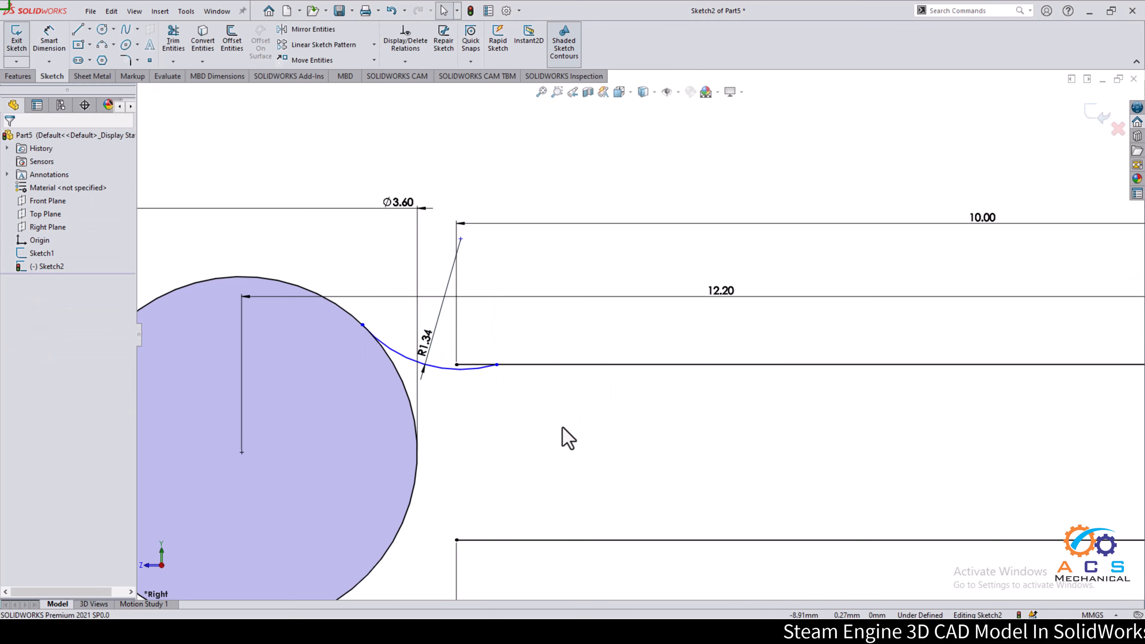
- Add a tangent relation between the upper horizontal line and the R1.34 arc
{"action": "scroll", "coordinate": [564, 434], "scroll_direction": "up", "scroll_amount": 3}
{"action": "scroll", "coordinate": [629, 399], "scroll_direction": "down", "scroll_amount": 2}
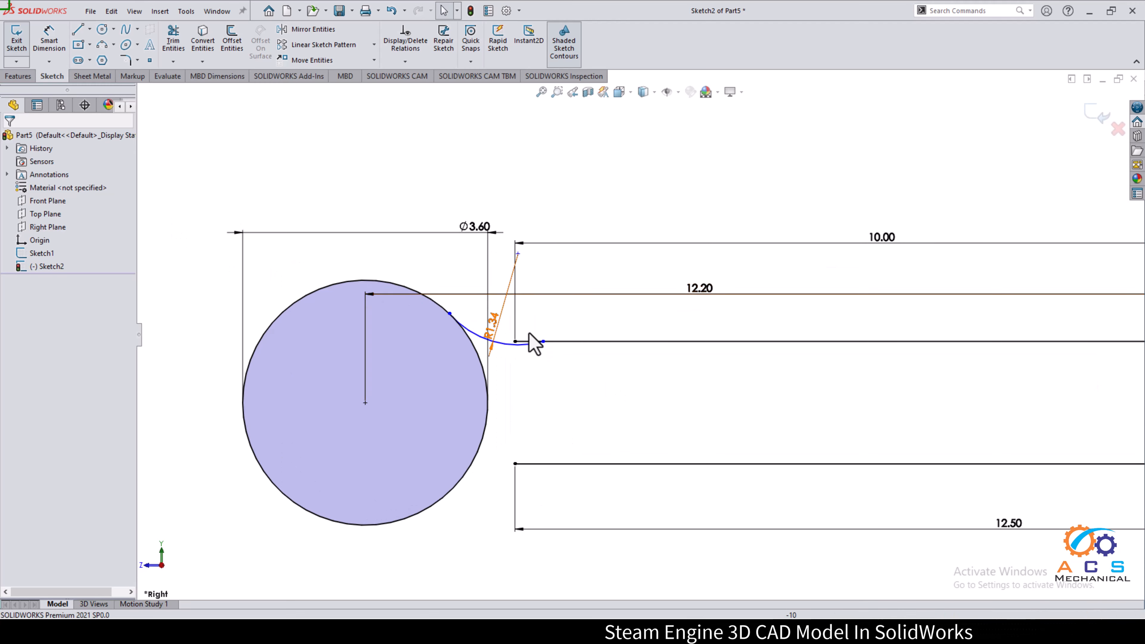
{"action": "scroll", "coordinate": [543, 370], "scroll_direction": "down", "scroll_amount": 1}
{"action": "scroll", "coordinate": [561, 370], "scroll_direction": "down", "scroll_amount": 1}
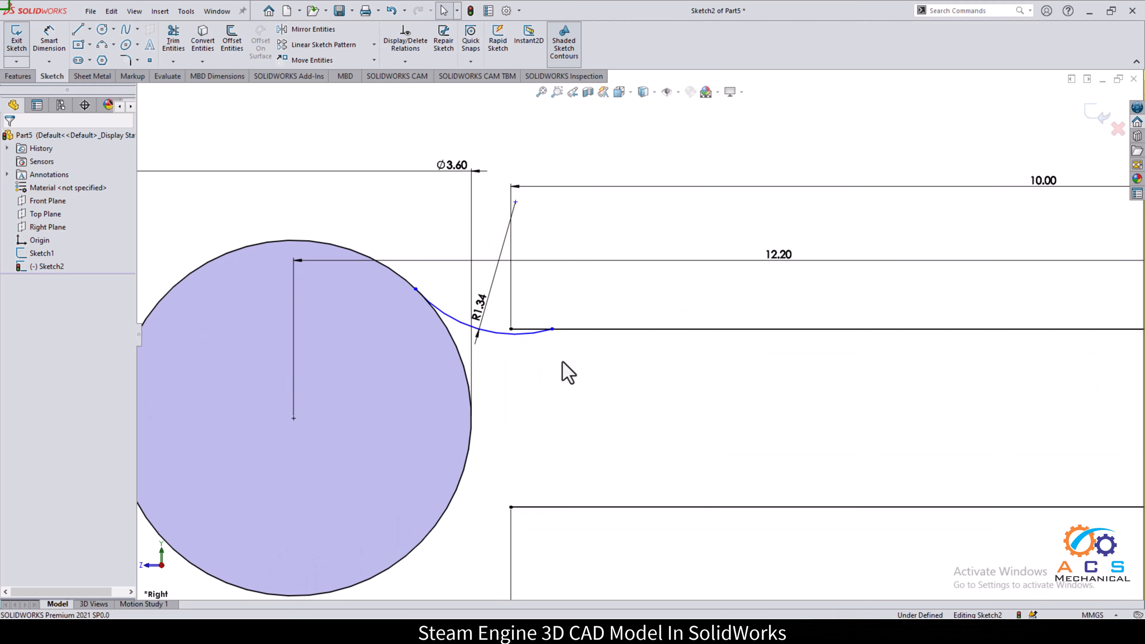
{"action": "left_click", "coordinate": [605, 329]}
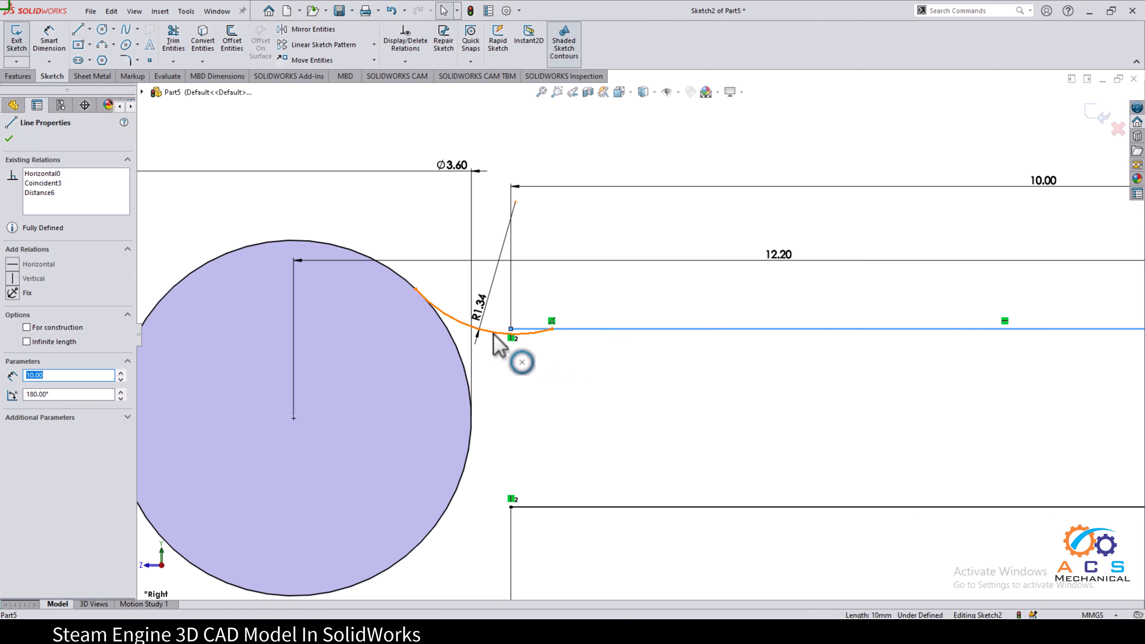
{"action": "left_click", "coordinate": [519, 333], "text": "ctrl"}
{"action": "left_click", "coordinate": [528, 289]}
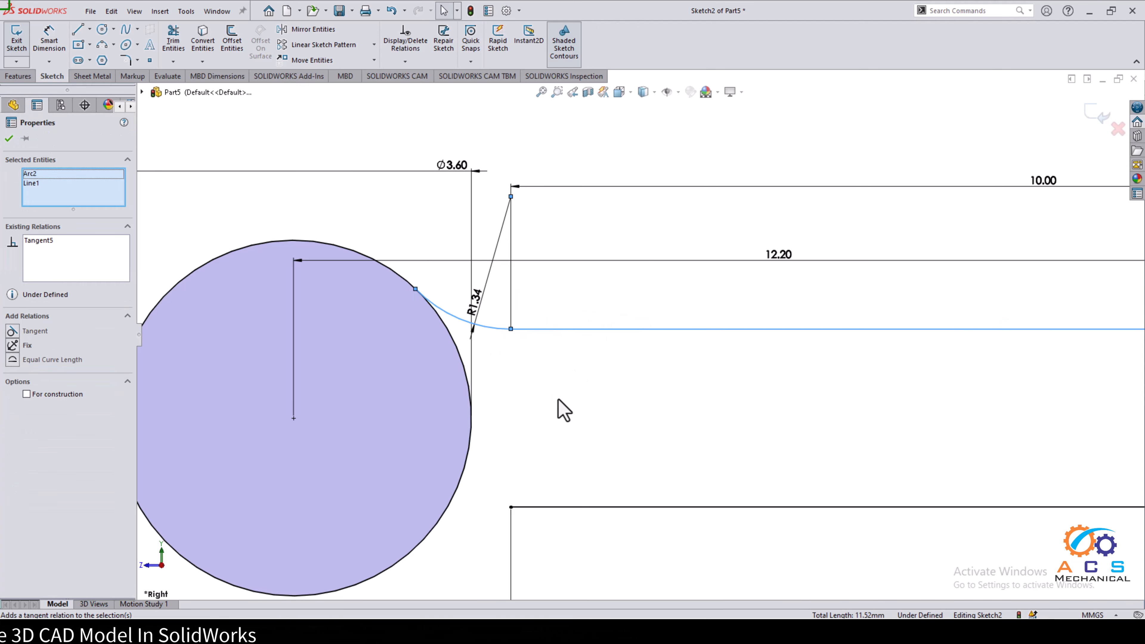
{"action": "left_click", "coordinate": [557, 409]}
- Add a tangent relation between the eye circle and the upper connecting arc
{"action": "scroll", "coordinate": [485, 325], "scroll_direction": "up", "scroll_amount": 2}
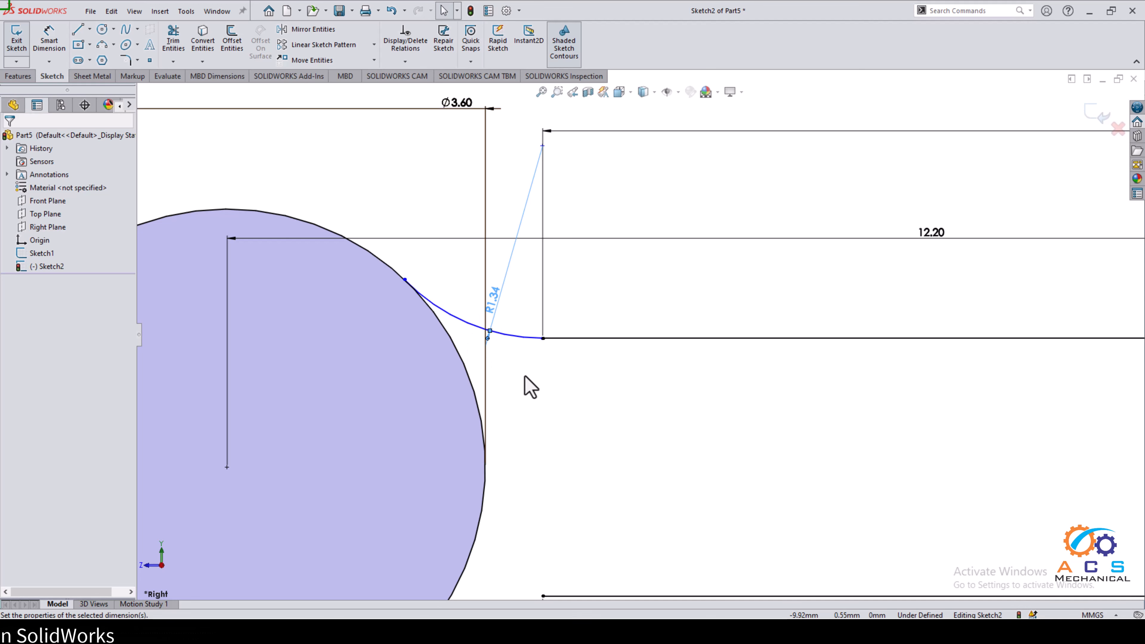
{"action": "left_click", "coordinate": [459, 350]}
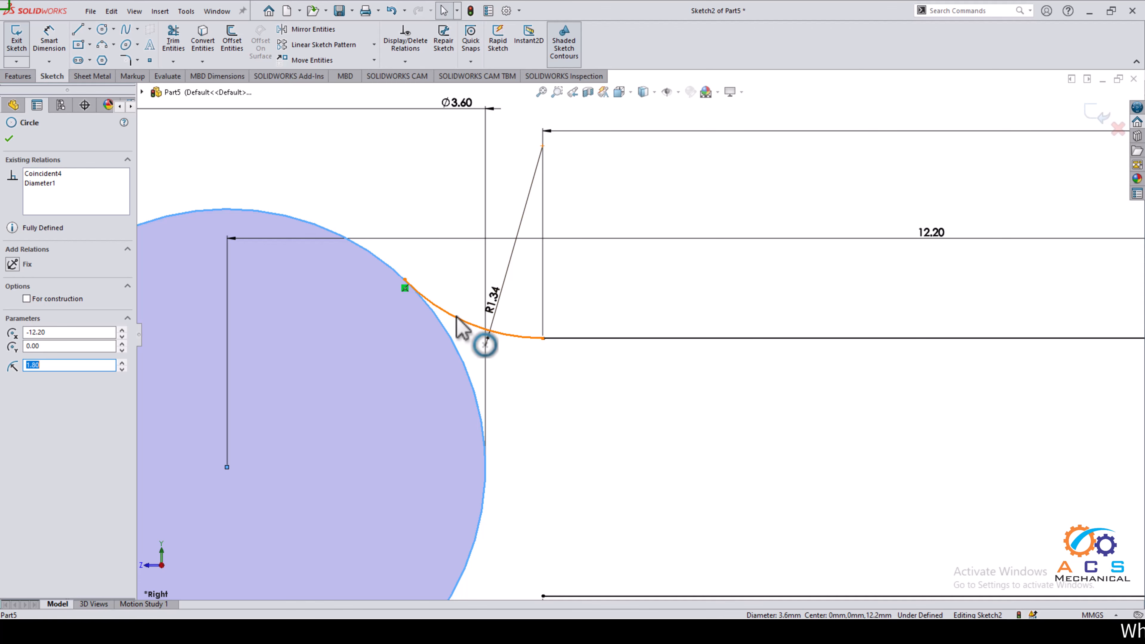
{"action": "left_click", "coordinate": [461, 324], "text": "ctrl"}
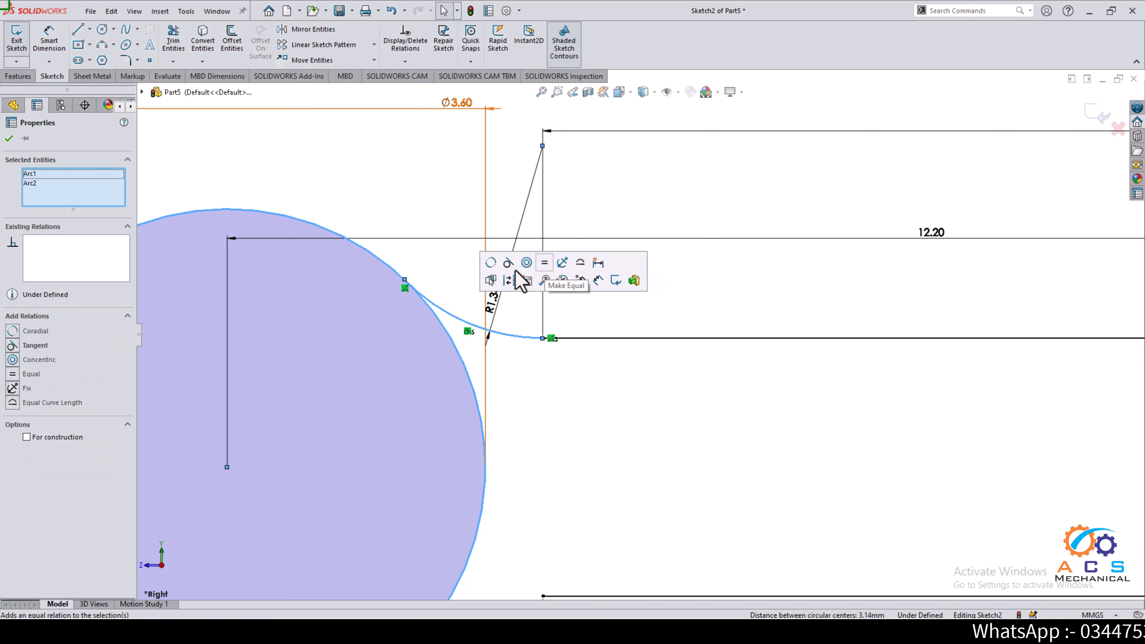
{"action": "left_click", "coordinate": [508, 263]}
{"action": "left_click", "coordinate": [562, 404]}
{"action": "key", "text": "f"}
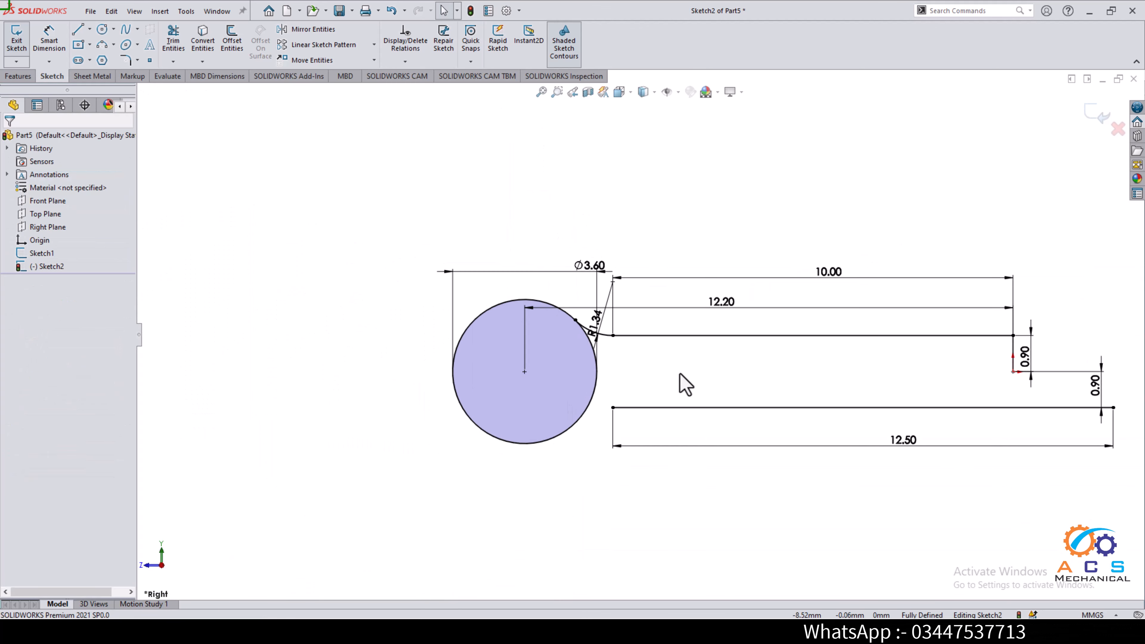
- Draw a three-point arc of about 4.8 mm radius between the lower line near its left end and the circle, bulging upward
{"action": "scroll", "coordinate": [683, 383], "scroll_direction": "up", "scroll_amount": 3}
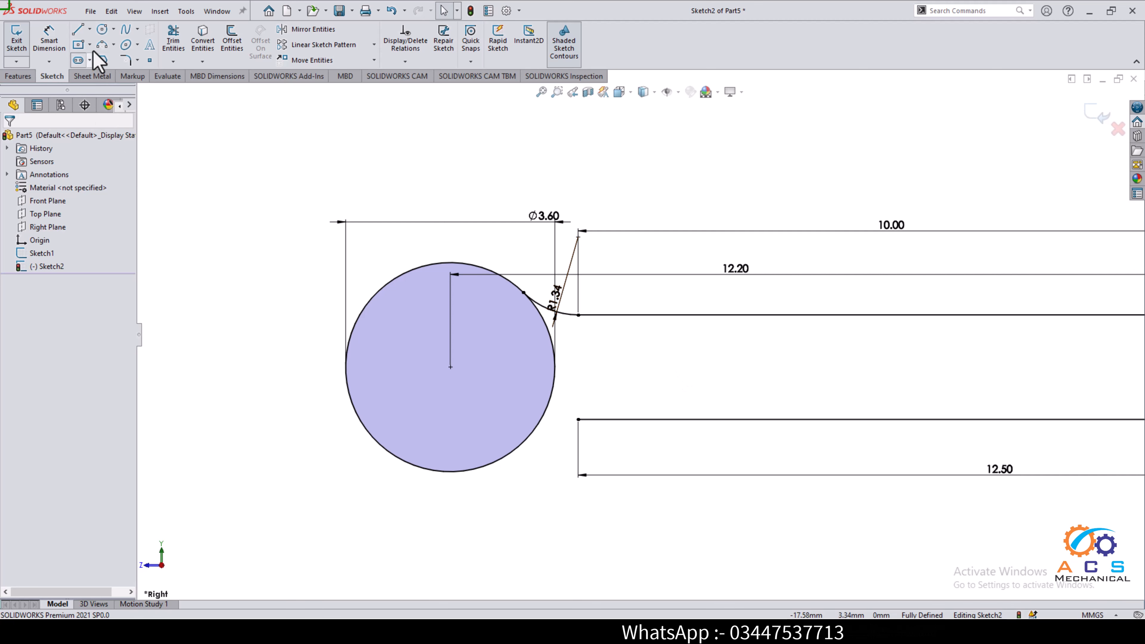
{"action": "left_click", "coordinate": [102, 47]}
{"action": "scroll", "coordinate": [507, 440], "scroll_direction": "down", "scroll_amount": 3}
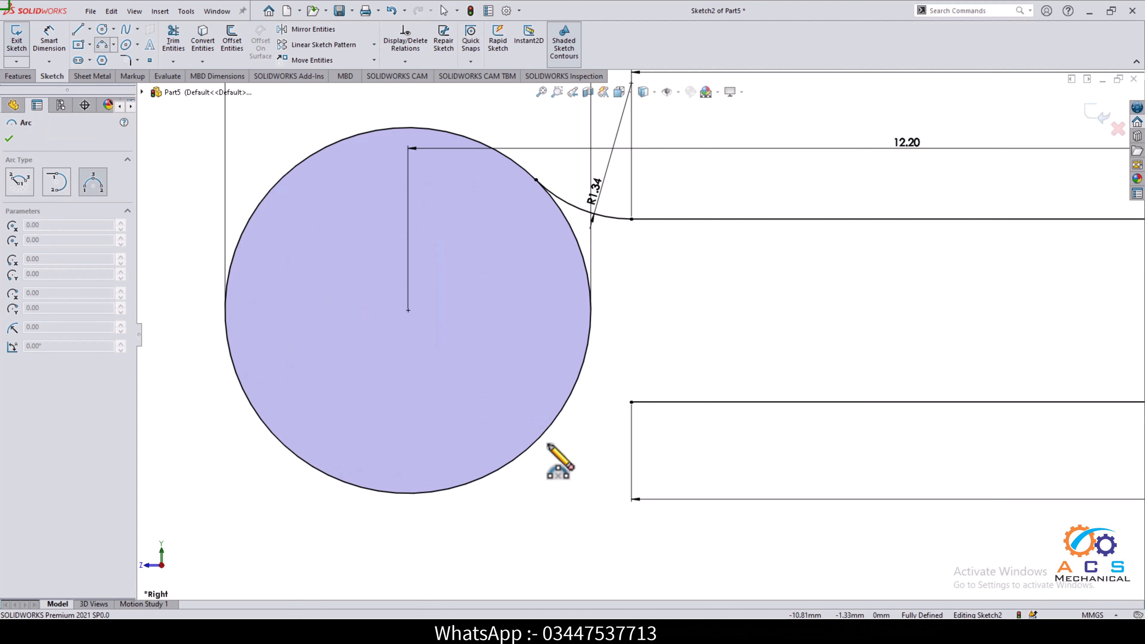
{"action": "left_click", "coordinate": [675, 403]}
{"action": "left_click", "coordinate": [615, 414]}
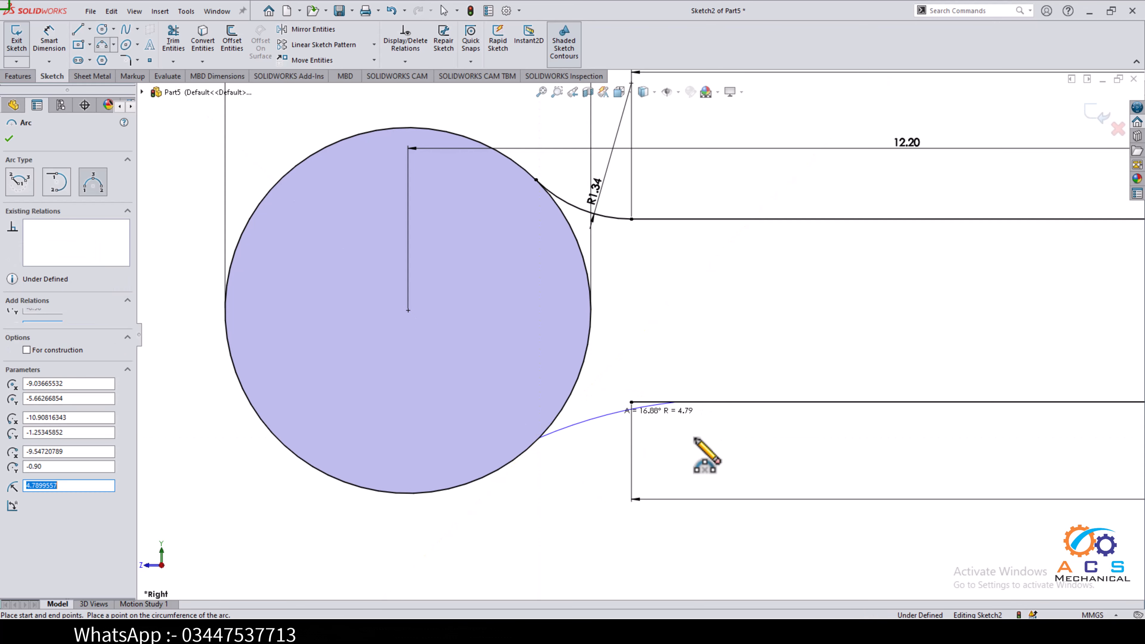
{"action": "right_click", "coordinate": [696, 433]}
{"action": "left_click", "coordinate": [712, 441]}
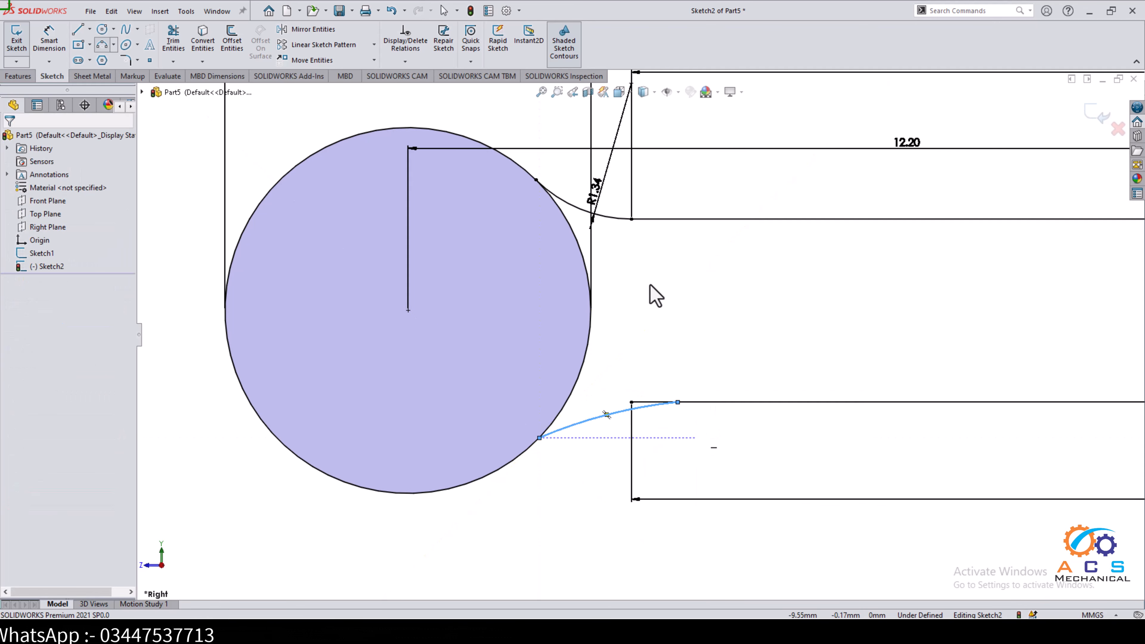
- Add an equal relation between the upper and lower connecting arcs
{"action": "left_click", "coordinate": [604, 216]}
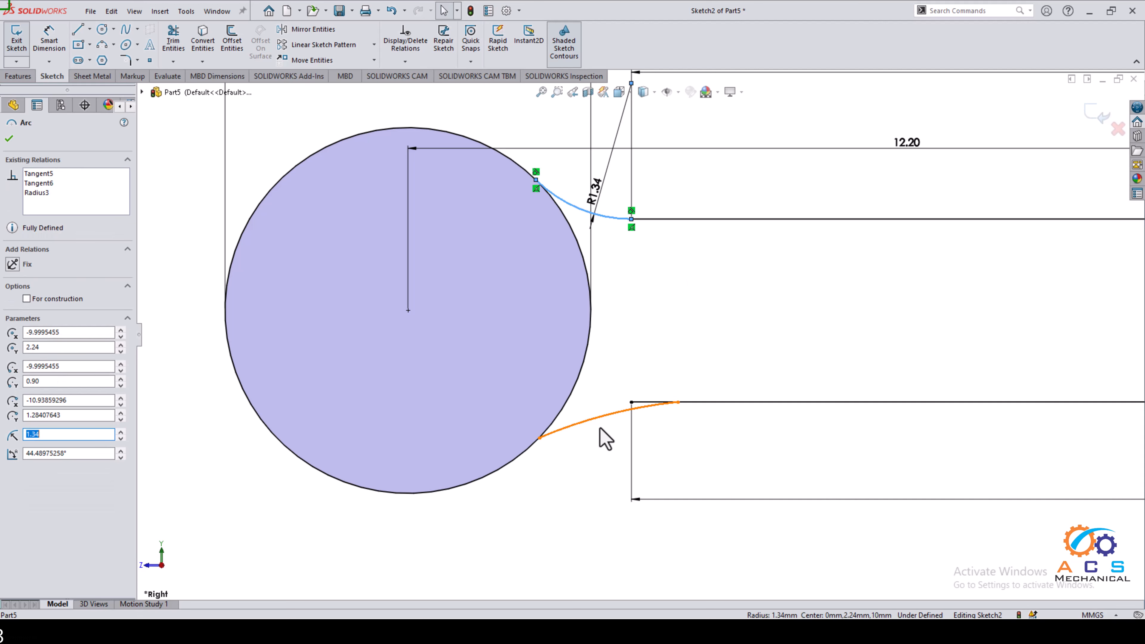
{"action": "left_click", "coordinate": [599, 418], "text": "ctrl"}
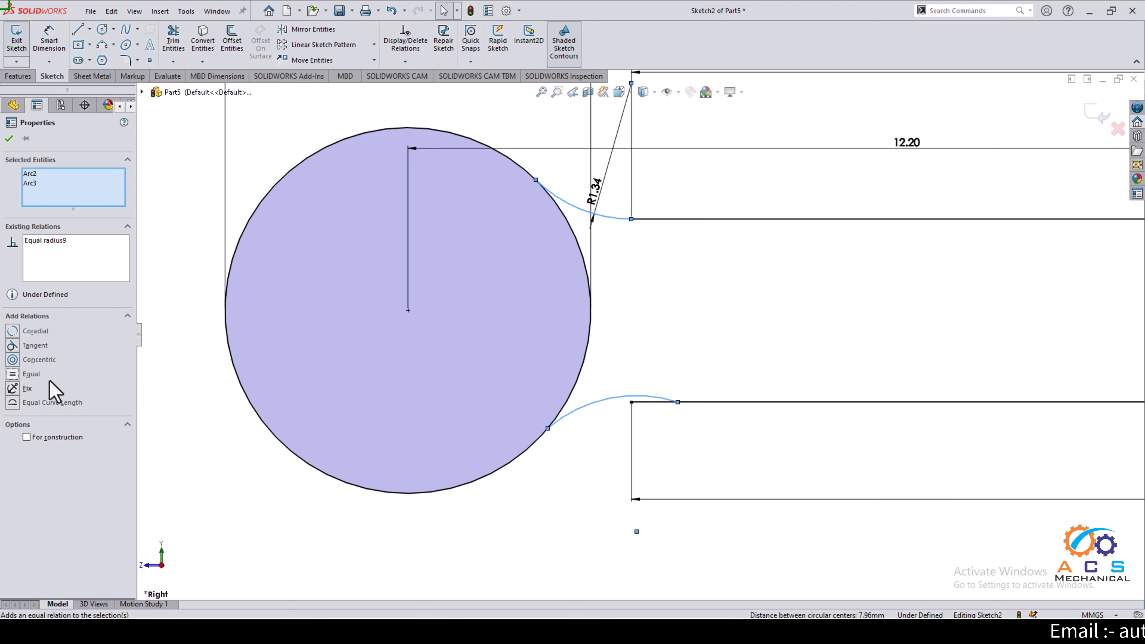
{"action": "left_click", "coordinate": [695, 340]}
- Add a tangent relation between the lower horizontal line and the lower connecting arc
{"action": "scroll", "coordinate": [729, 387], "scroll_direction": "down", "scroll_amount": 2}
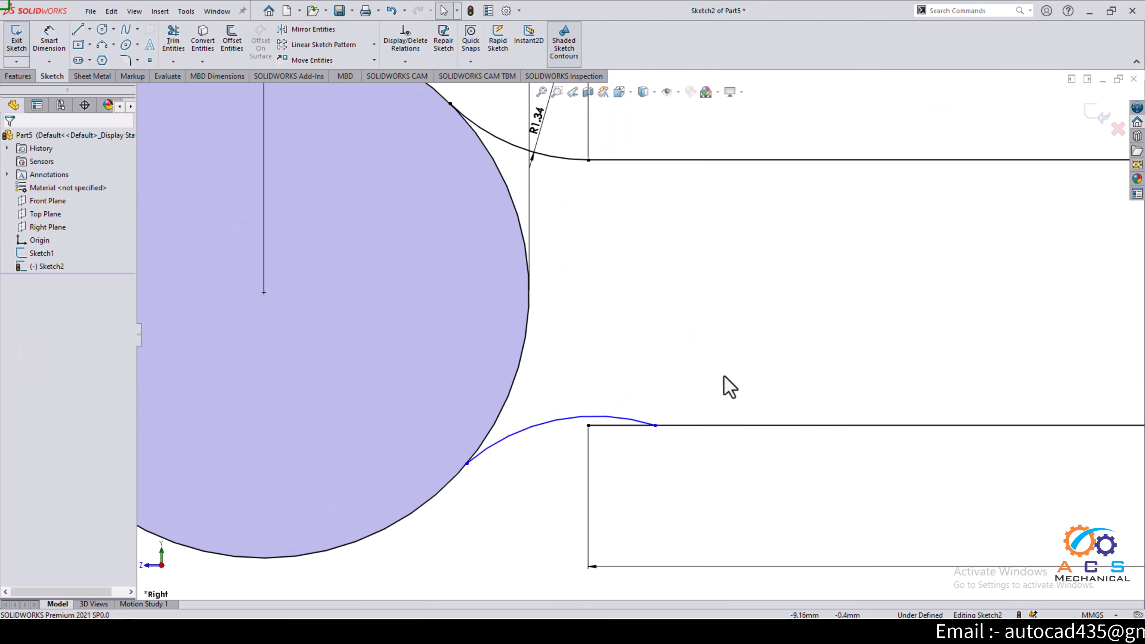
{"action": "left_click", "coordinate": [742, 426]}
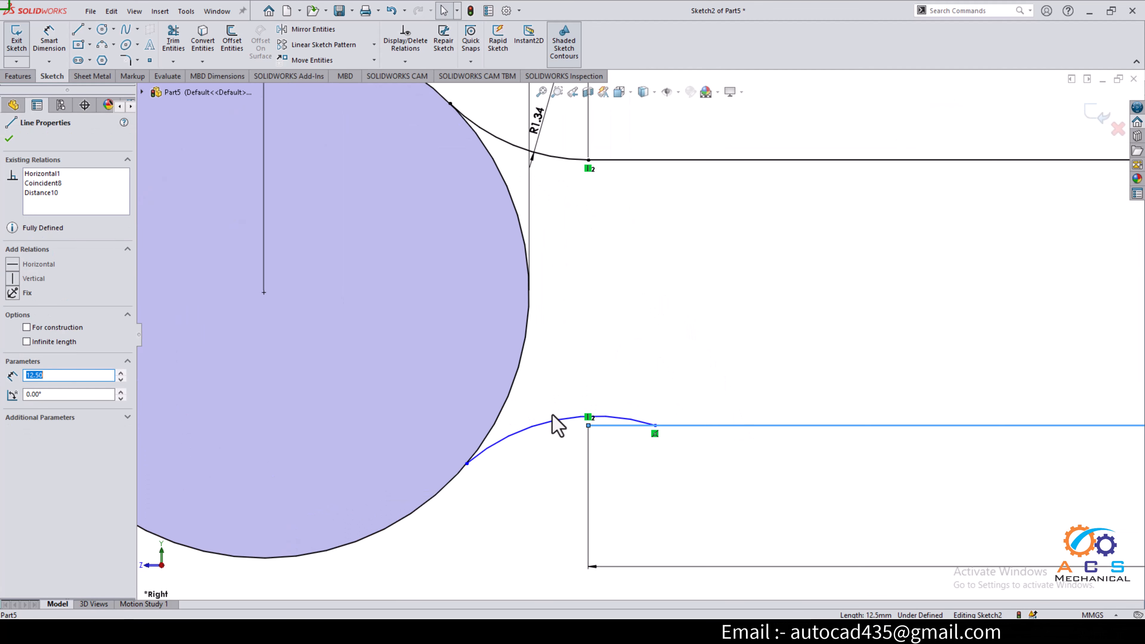
{"action": "left_click", "coordinate": [568, 419], "text": "ctrl"}
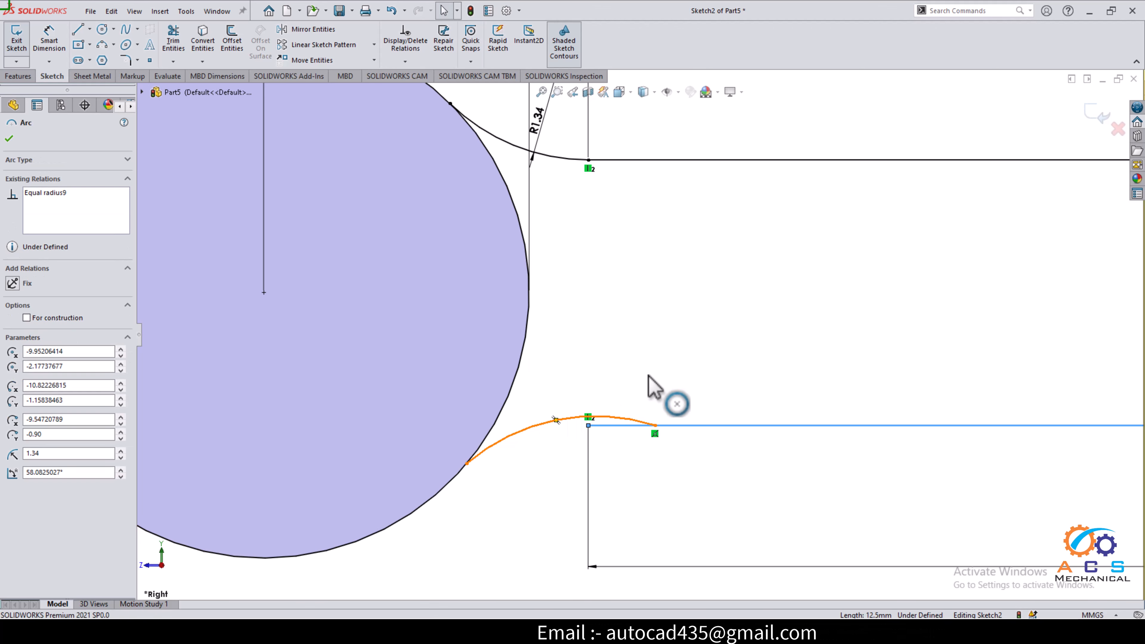
{"action": "left_click", "coordinate": [607, 367]}
{"action": "left_click", "coordinate": [607, 342]}
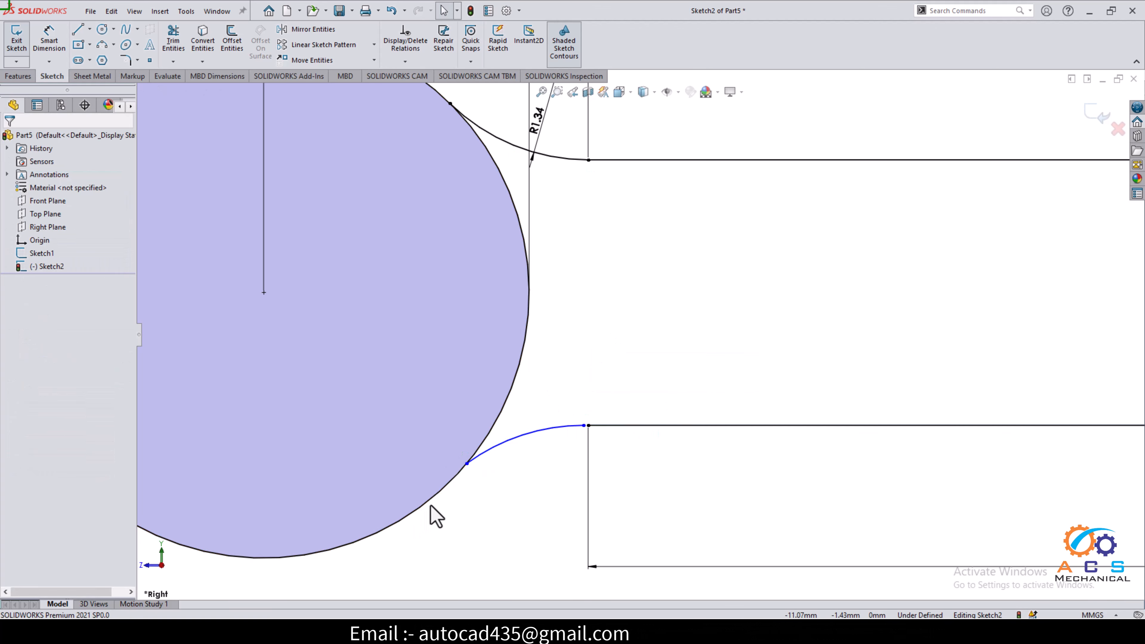
- Add a tangent relation between the eye circle and the lower connecting arc
{"action": "left_click", "coordinate": [432, 497]}
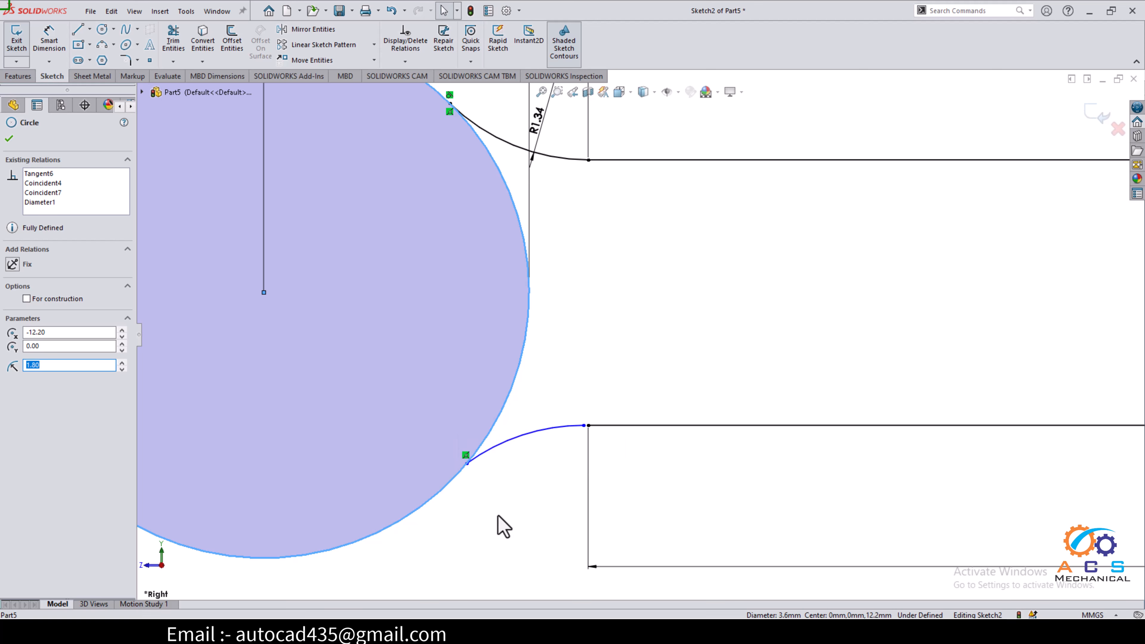
{"action": "left_click", "coordinate": [508, 440], "text": "ctrl"}
{"action": "left_click", "coordinate": [560, 386]}
{"action": "left_click", "coordinate": [619, 327]}
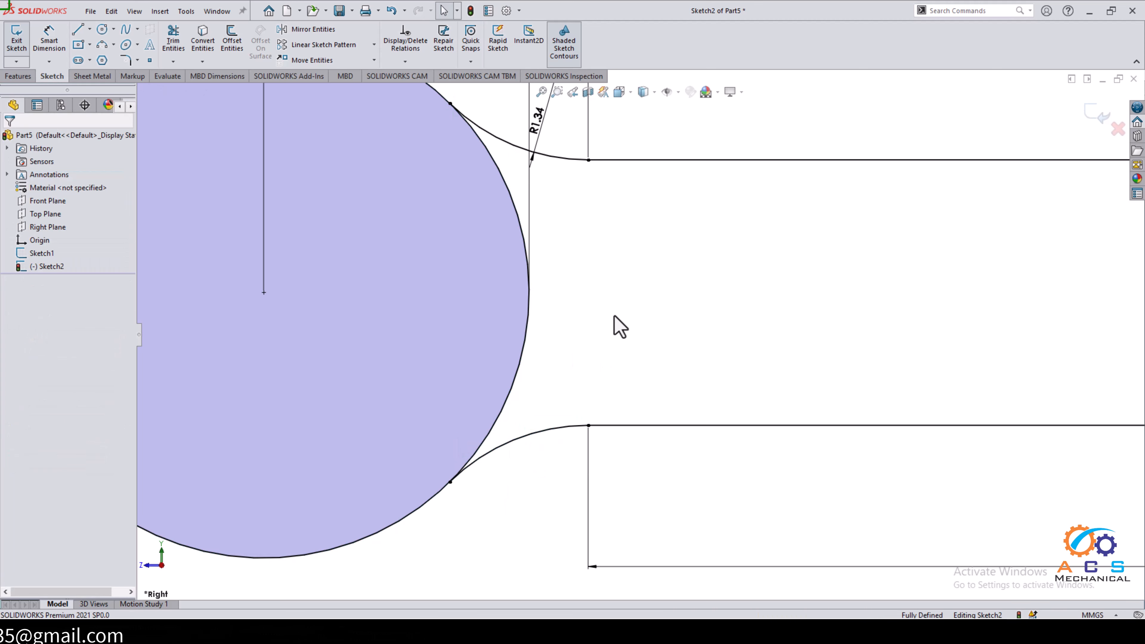
- Trim away the part of the eye circle between the two connecting arcs and exit the path sketch
{"action": "key", "text": "f"}
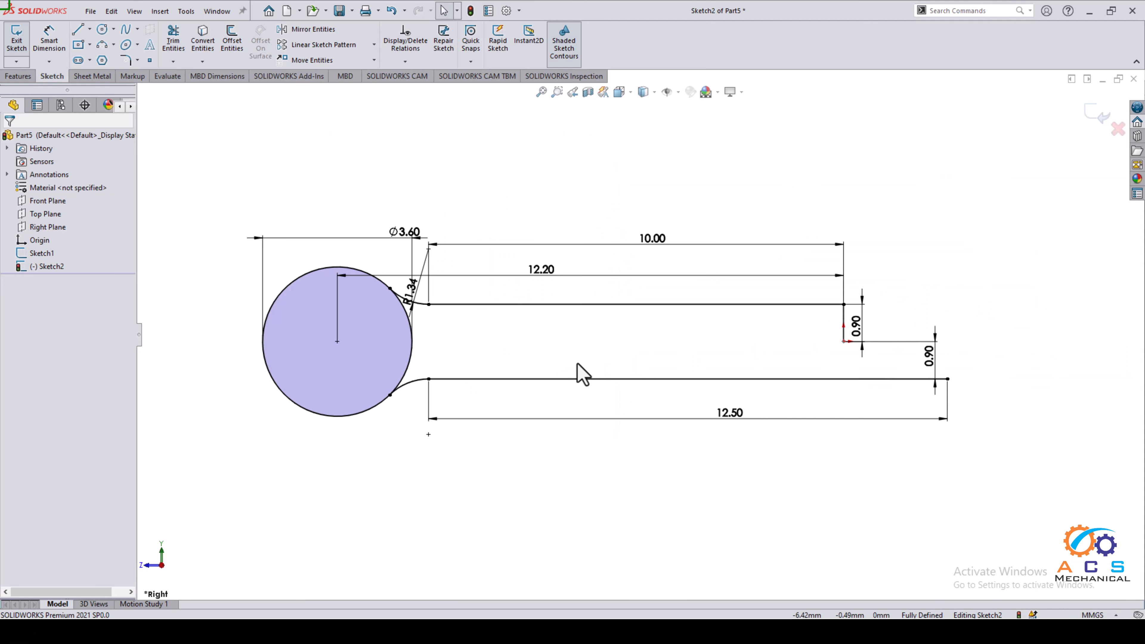
{"action": "left_click", "coordinate": [176, 45]}
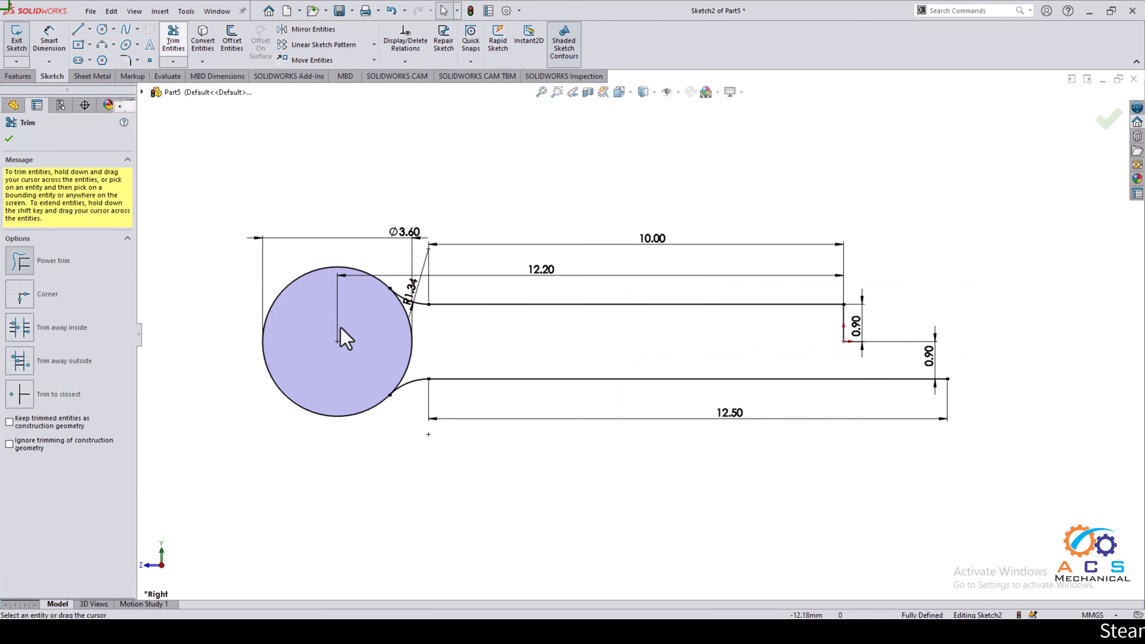
{"action": "scroll", "coordinate": [341, 328], "scroll_direction": "down", "scroll_amount": 2}
{"action": "left_click_drag", "start_coordinate": [437, 365], "coordinate": [491, 363]}
{"action": "key", "text": "f"}
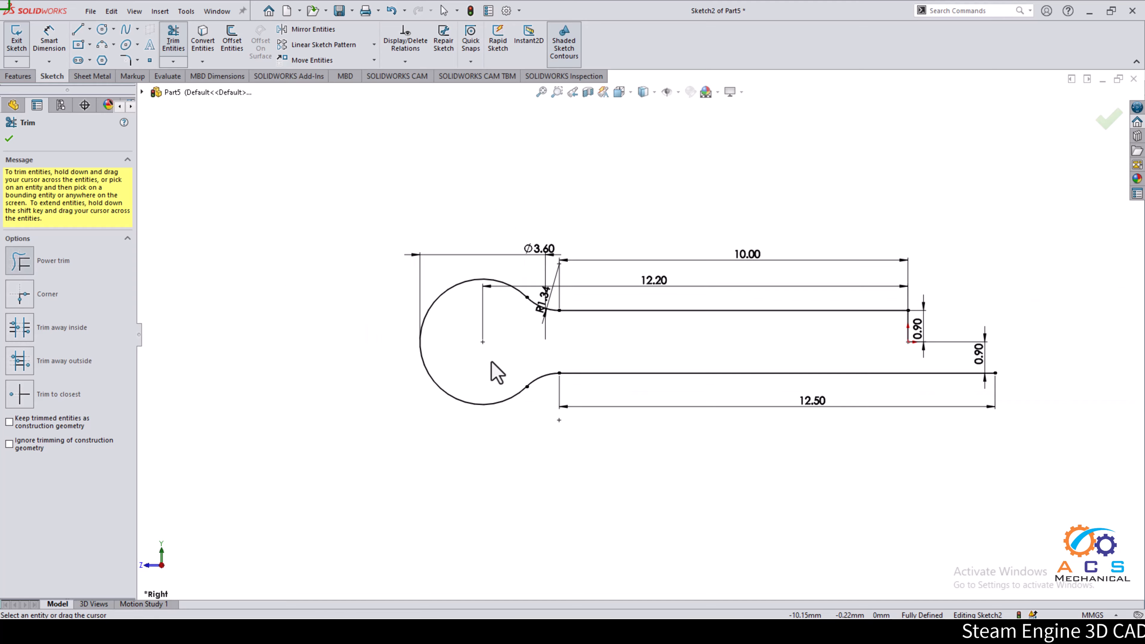
{"action": "left_click", "coordinate": [1100, 119]}
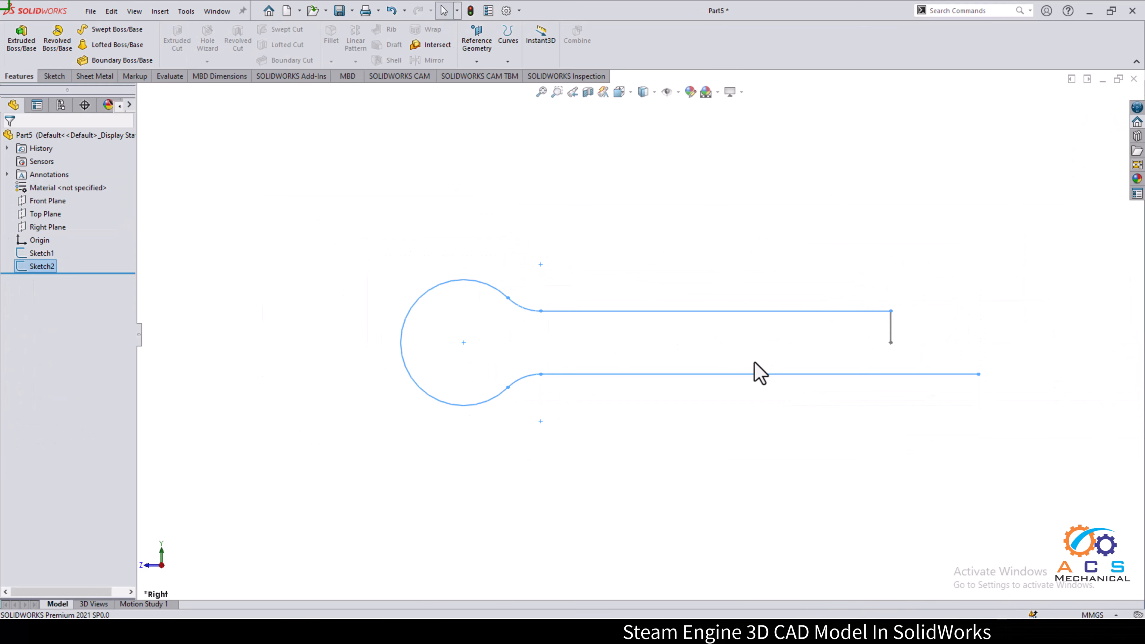
- Create a swept boss using the semicircle sketch as profile and the split-pin outline sketch as path
{"action": "mouse_move", "coordinate": [755, 364]}
{"action": "middle_mouse_down"}
{"action": "mouse_move", "coordinate": [638, 391]}
{"action": "mouse_move", "coordinate": [689, 395]}
{"action": "middle_mouse_up"}
{"action": "left_click", "coordinate": [345, 445]}
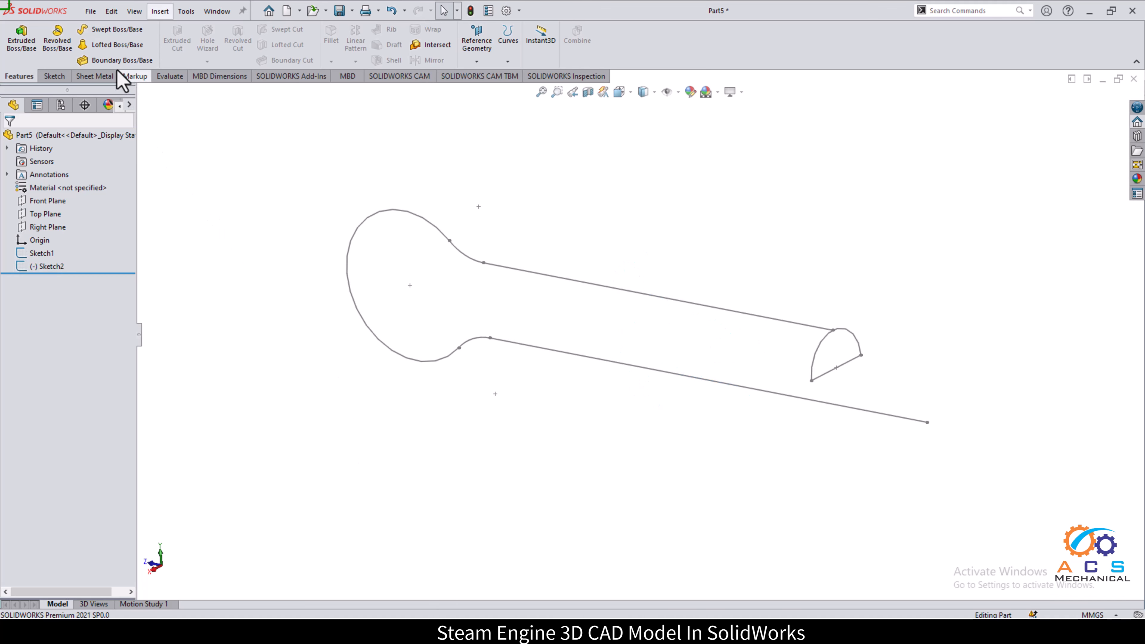
{"action": "left_click", "coordinate": [117, 30]}
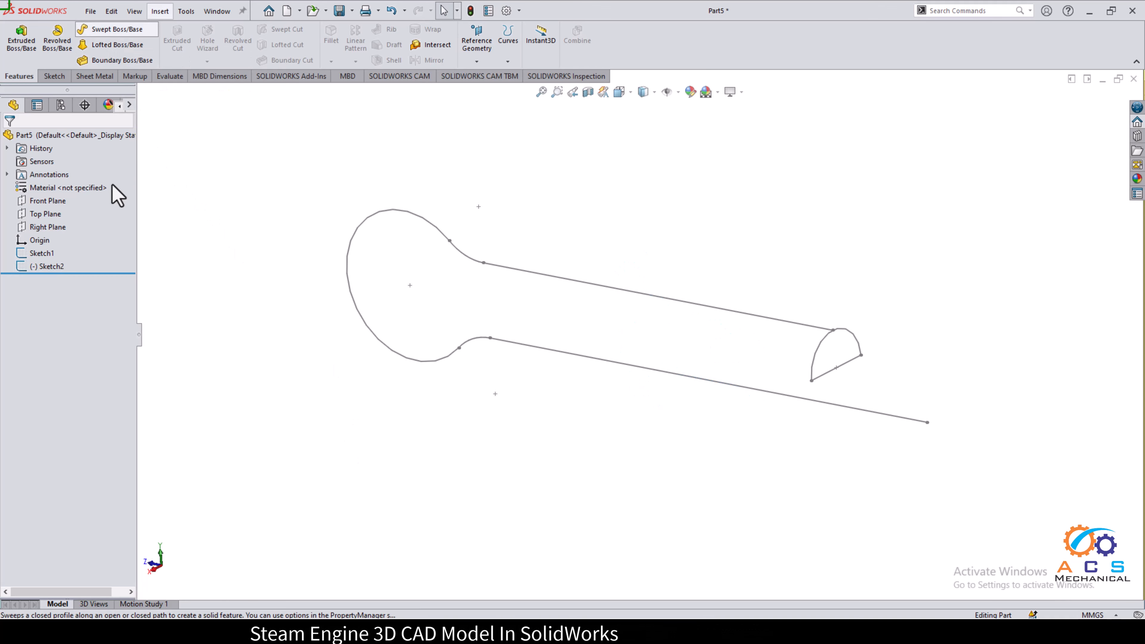
{"action": "left_click", "coordinate": [816, 356]}
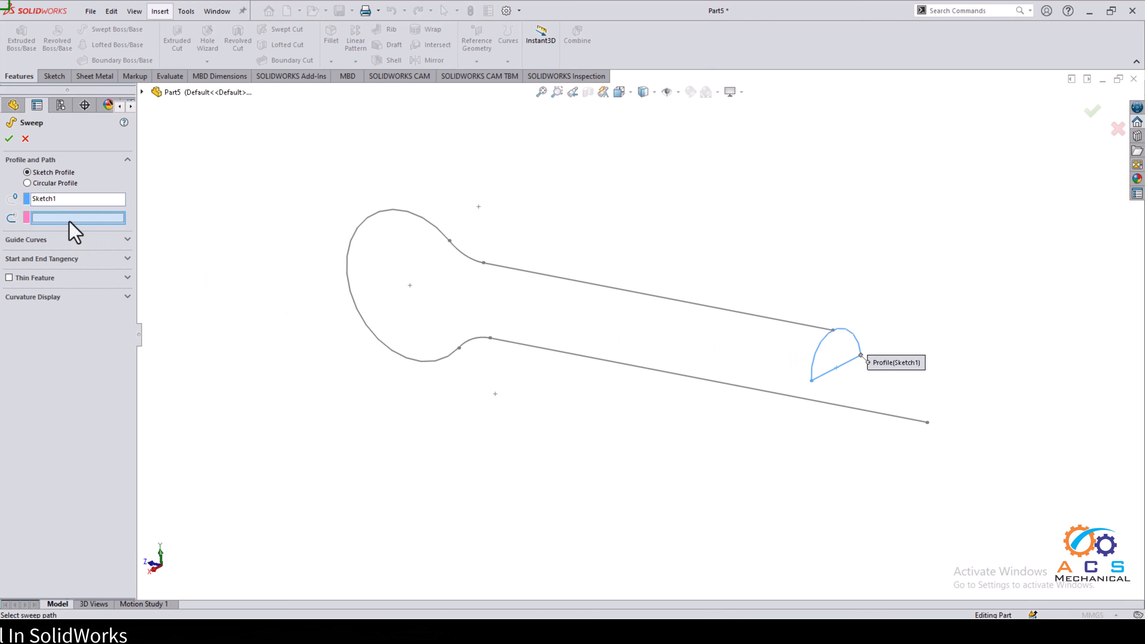
{"action": "left_click", "coordinate": [588, 284]}
{"action": "mouse_move", "coordinate": [568, 307]}
{"action": "middle_mouse_down"}
{"action": "mouse_move", "coordinate": [593, 353]}
{"action": "mouse_move", "coordinate": [540, 347]}
{"action": "middle_mouse_up"}
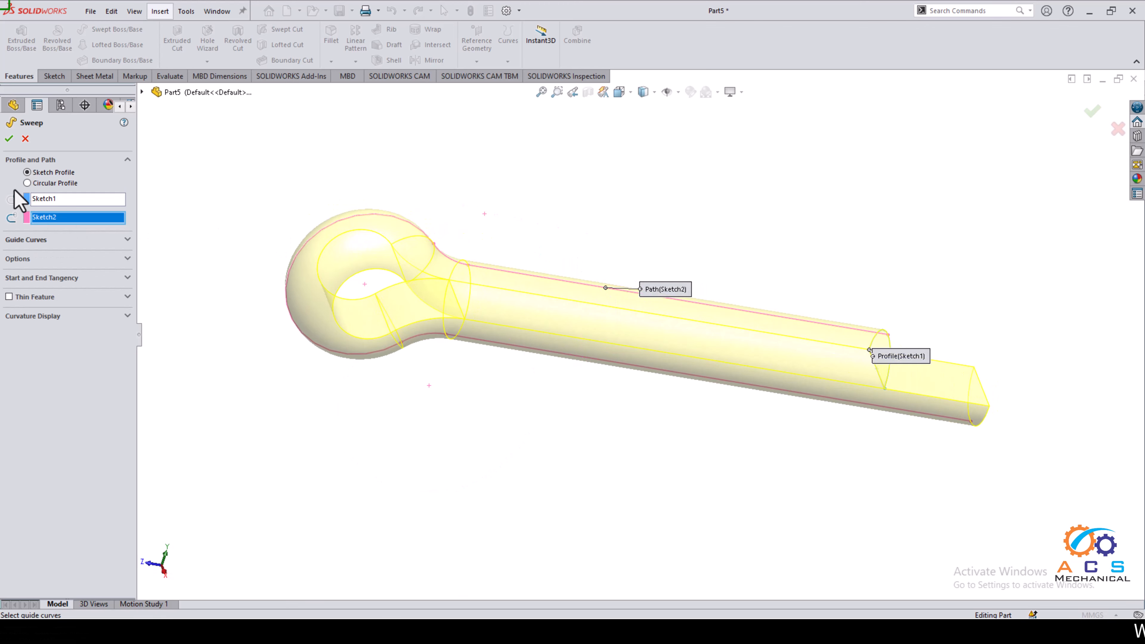
{"action": "middle_click_drag", "start_coordinate": [634, 303], "coordinate": [260, 435]}
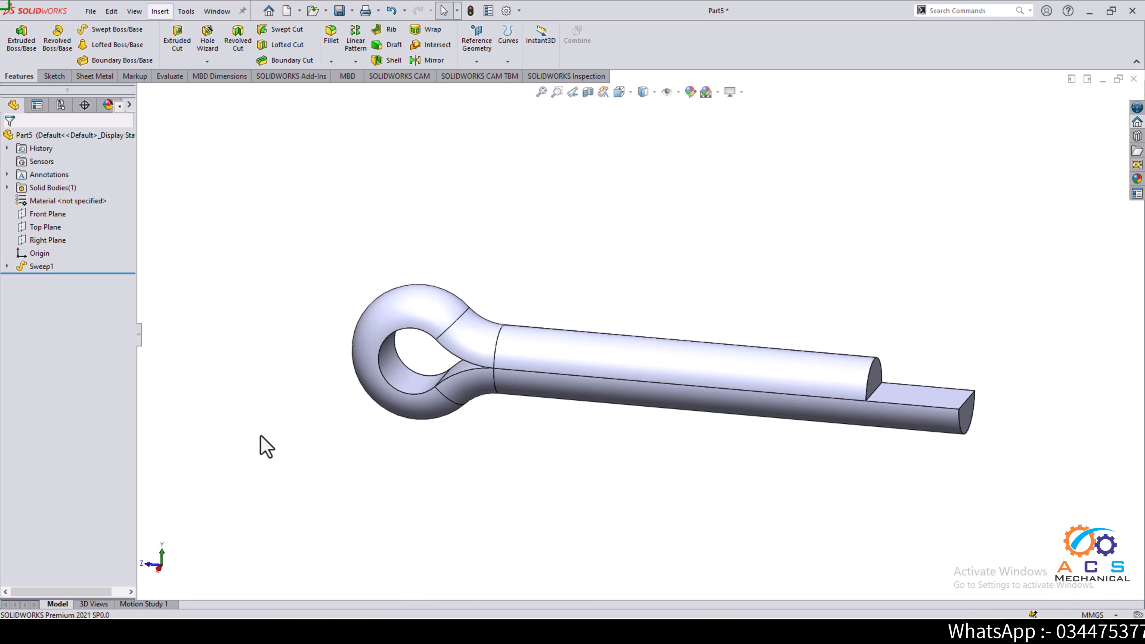
- Start a sketch on the Right Plane and draw a line about 1.4 mm long from the upper leg's end-edge midpoint to its top edge
{"action": "left_click", "coordinate": [60, 237]}
{"action": "left_click", "coordinate": [63, 228]}
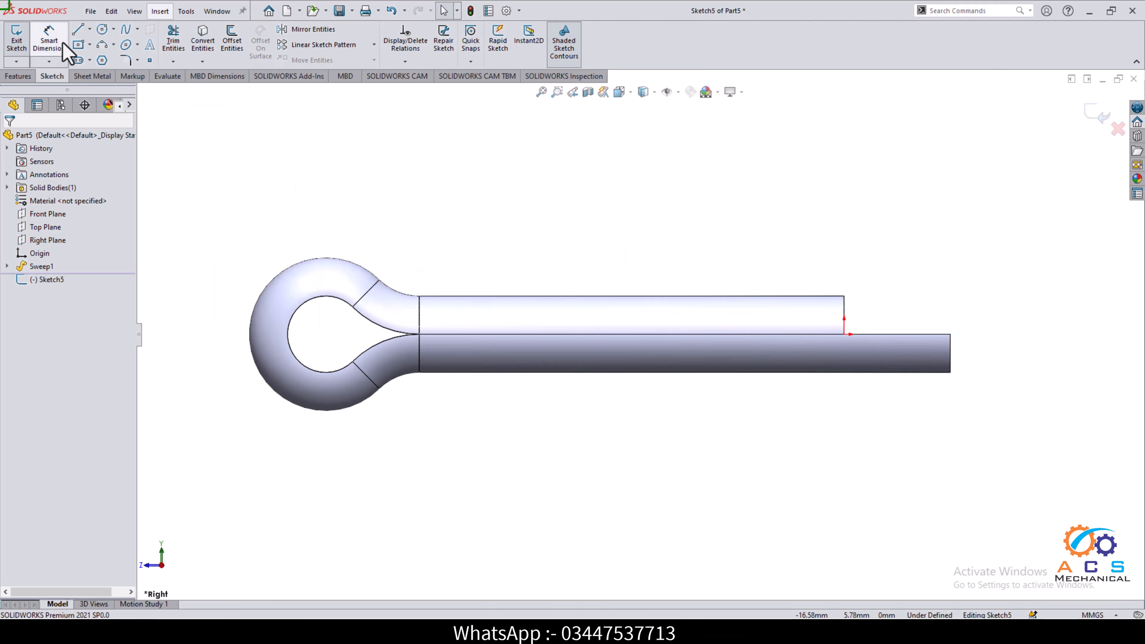
{"action": "left_click", "coordinate": [78, 30]}
{"action": "scroll", "coordinate": [769, 287], "scroll_direction": "down", "scroll_amount": 3}
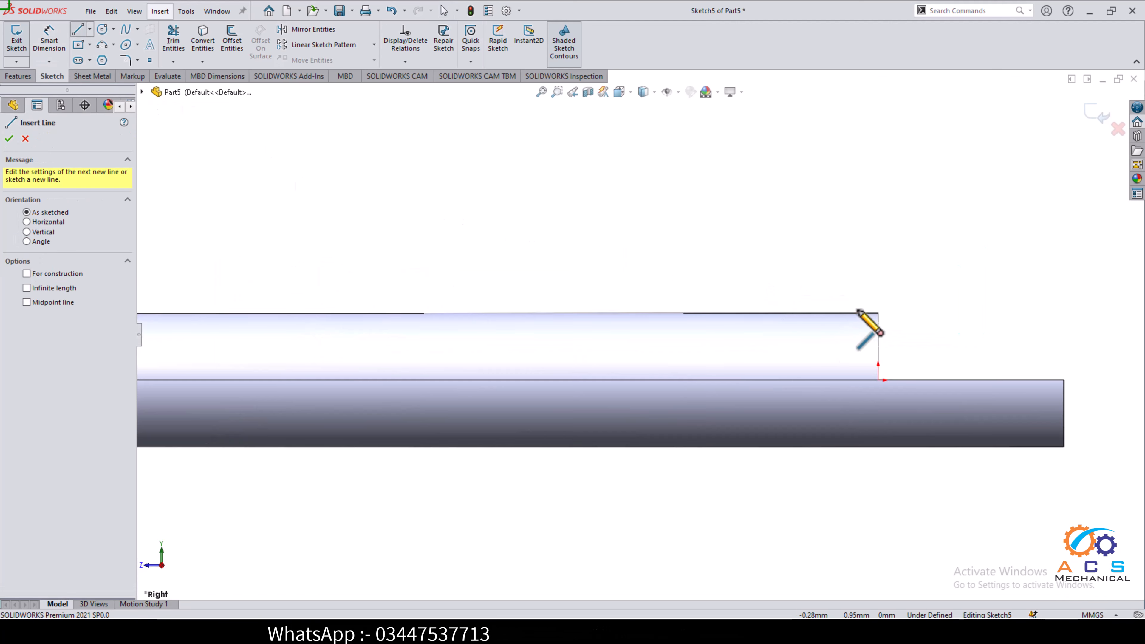
{"action": "scroll", "coordinate": [870, 320], "scroll_direction": "down", "scroll_amount": 2}
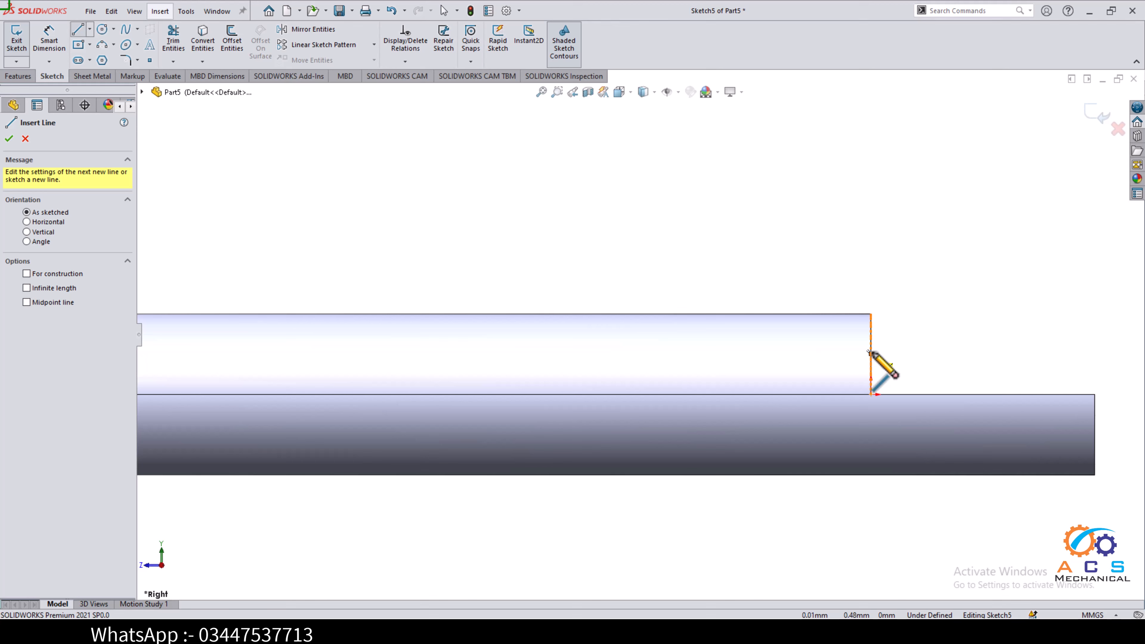
{"action": "left_click", "coordinate": [870, 353]}
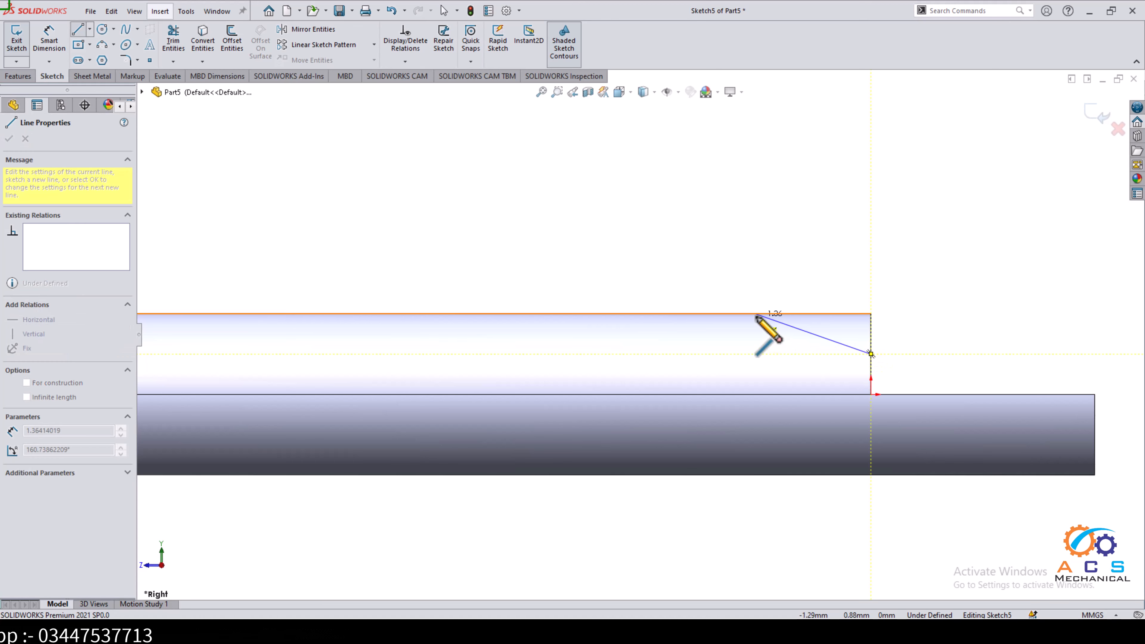
{"action": "left_click", "coordinate": [757, 314]}
{"action": "right_click", "coordinate": [717, 273]}
{"action": "left_click", "coordinate": [718, 275]}
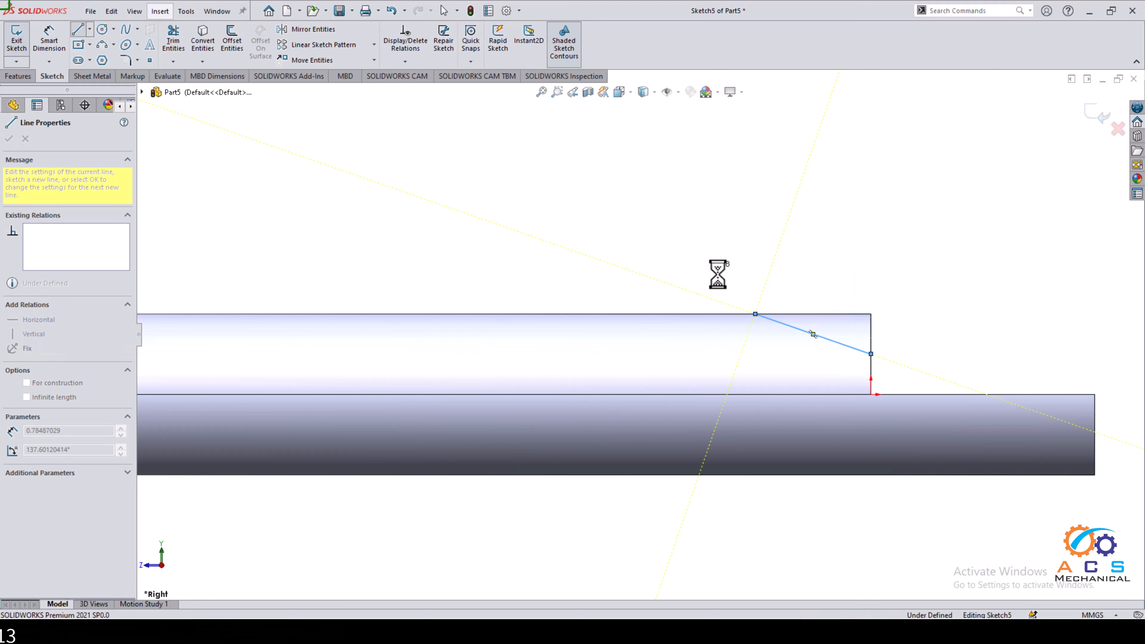
- Draw a second sloping line from the same end-edge midpoint back to the upper leg's lower edge, forming a V
{"action": "key", "text": "l"}
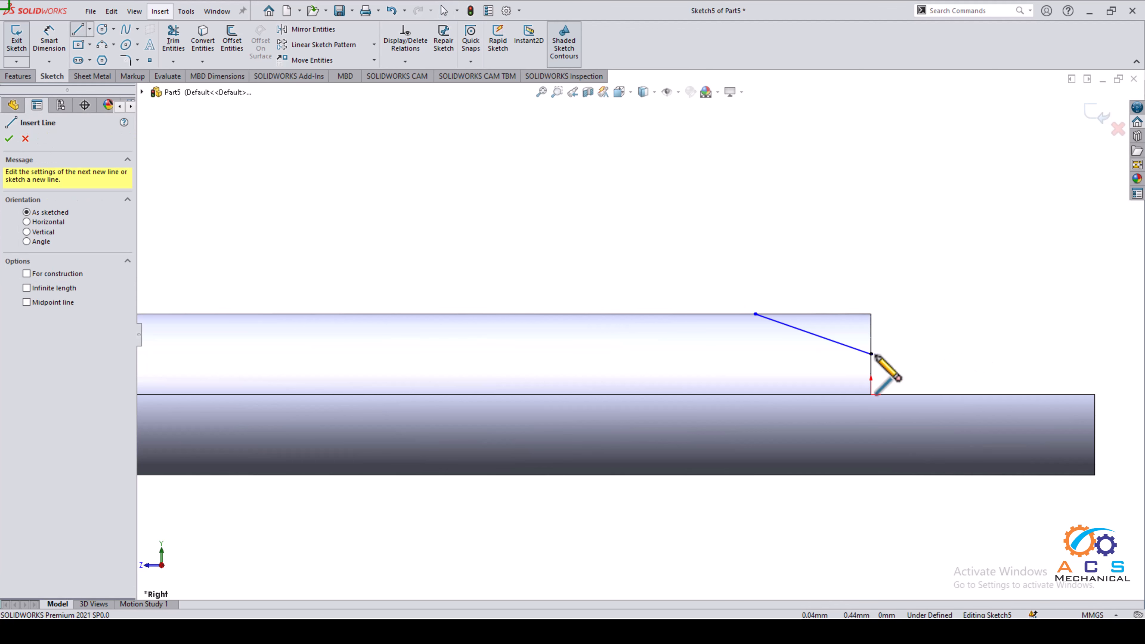
{"action": "left_click", "coordinate": [871, 353]}
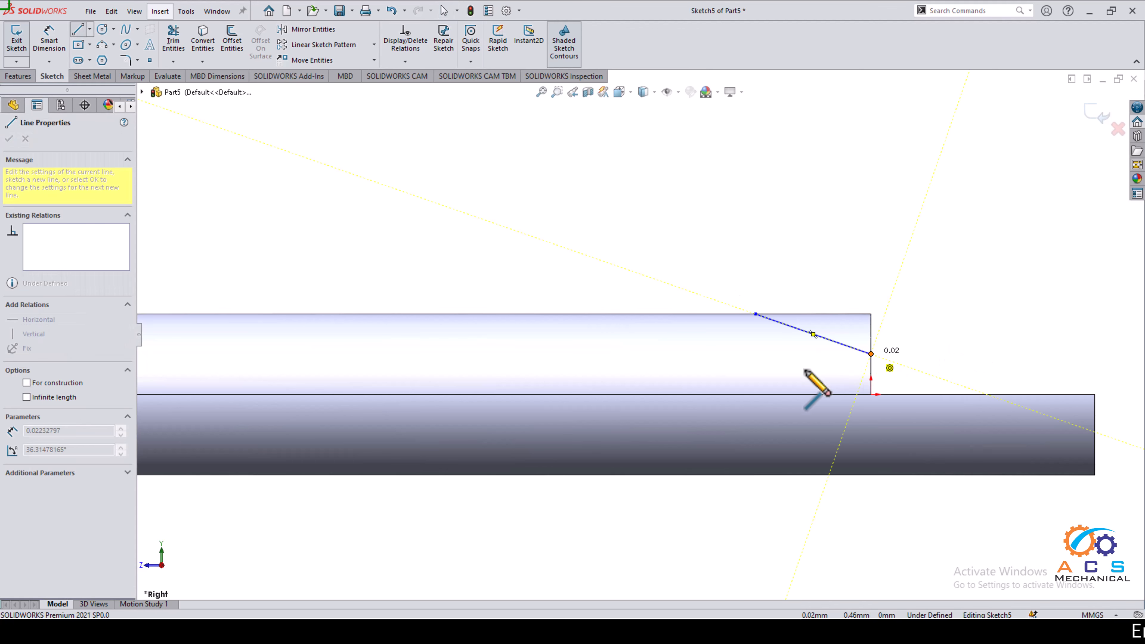
{"action": "left_click", "coordinate": [755, 394]}
{"action": "right_click", "coordinate": [785, 264]}
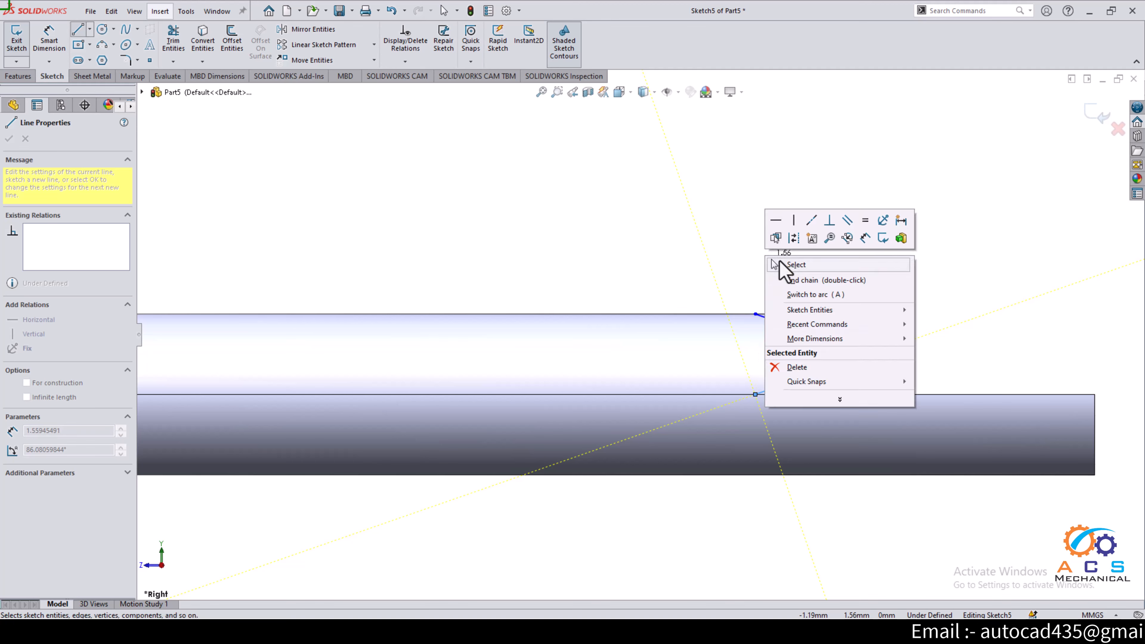
{"action": "left_click", "coordinate": [787, 266]}
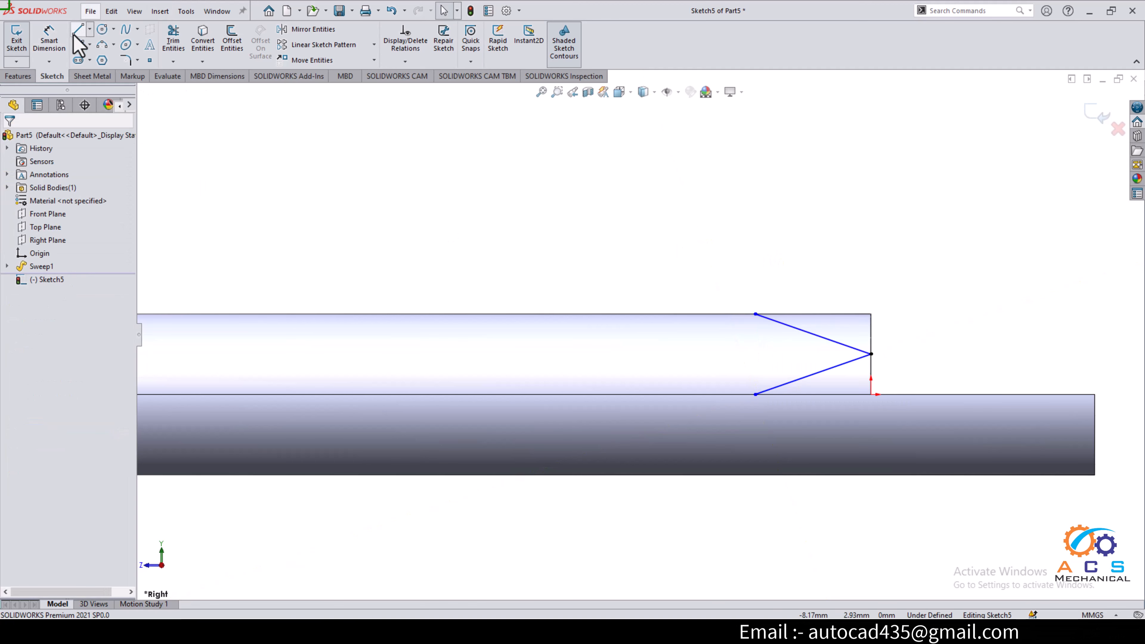
- Close the upper leg's V with two horizontal lines extending past its tip and a vertical line about 0.9 mm long
{"action": "scroll", "coordinate": [858, 366], "scroll_direction": "down", "scroll_amount": 4}
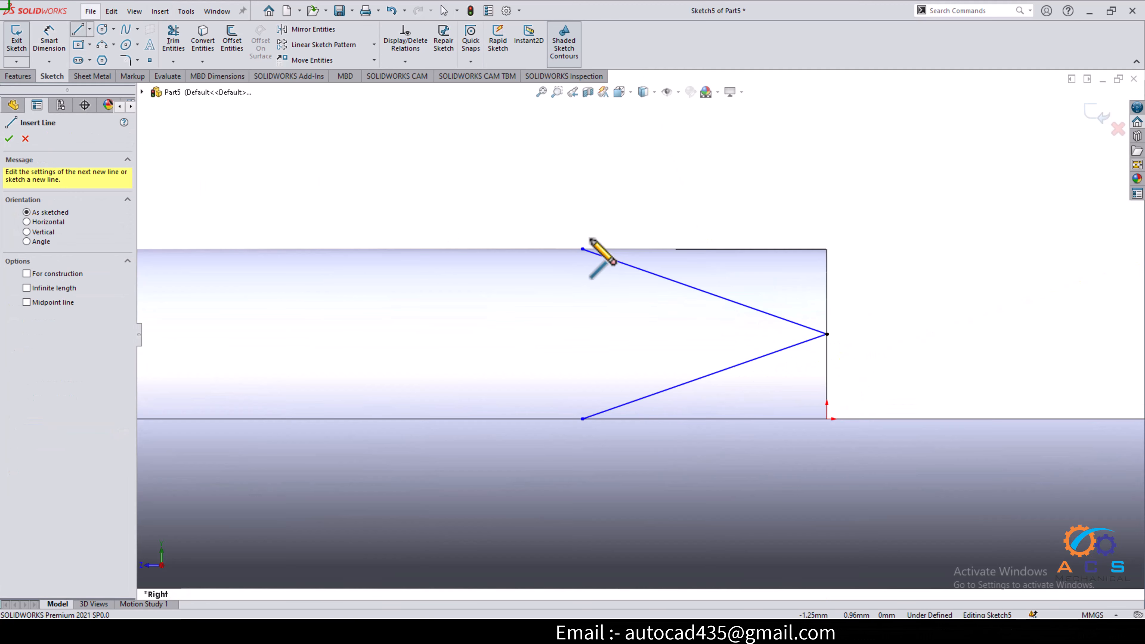
{"action": "left_click", "coordinate": [583, 249]}
{"action": "left_click", "coordinate": [890, 250]}
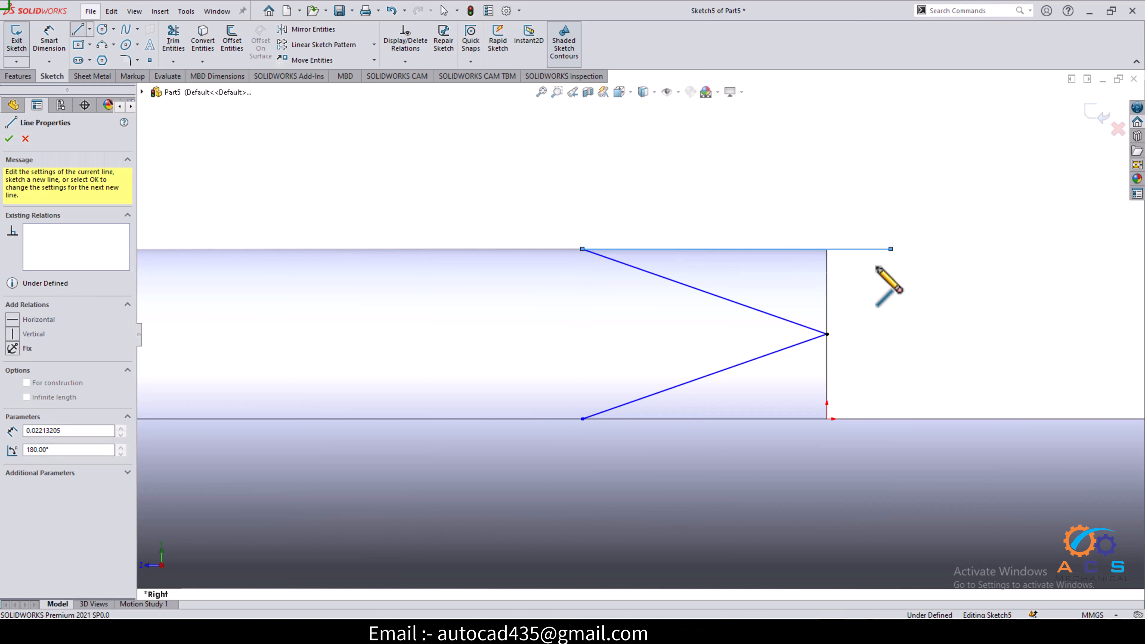
{"action": "left_click", "coordinate": [890, 418]}
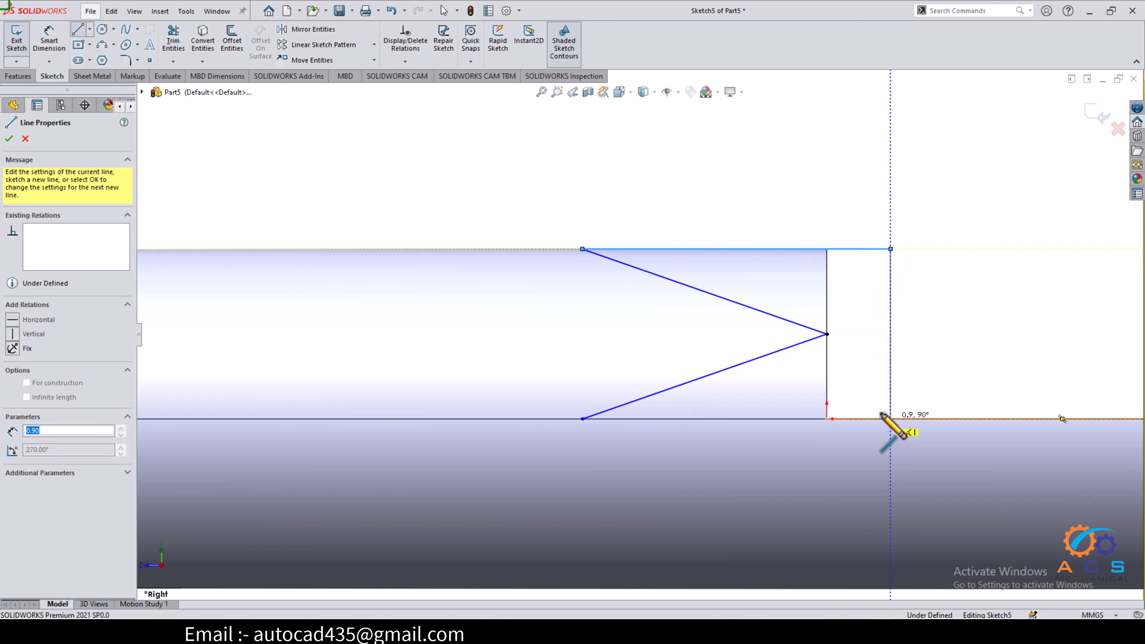
{"action": "left_click", "coordinate": [583, 419]}
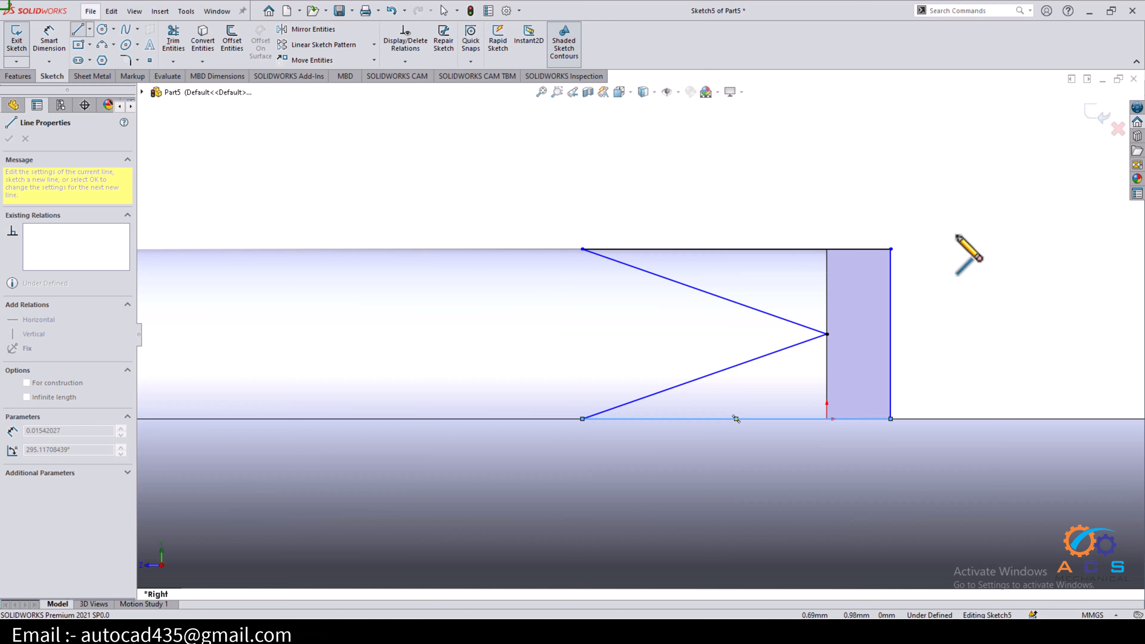
{"action": "right_click", "coordinate": [964, 246]}
{"action": "left_click", "coordinate": [969, 246]}
{"action": "scroll", "coordinate": [653, 316], "scroll_direction": "up", "scroll_amount": 5}
{"action": "scroll", "coordinate": [856, 383], "scroll_direction": "down", "scroll_amount": 3}
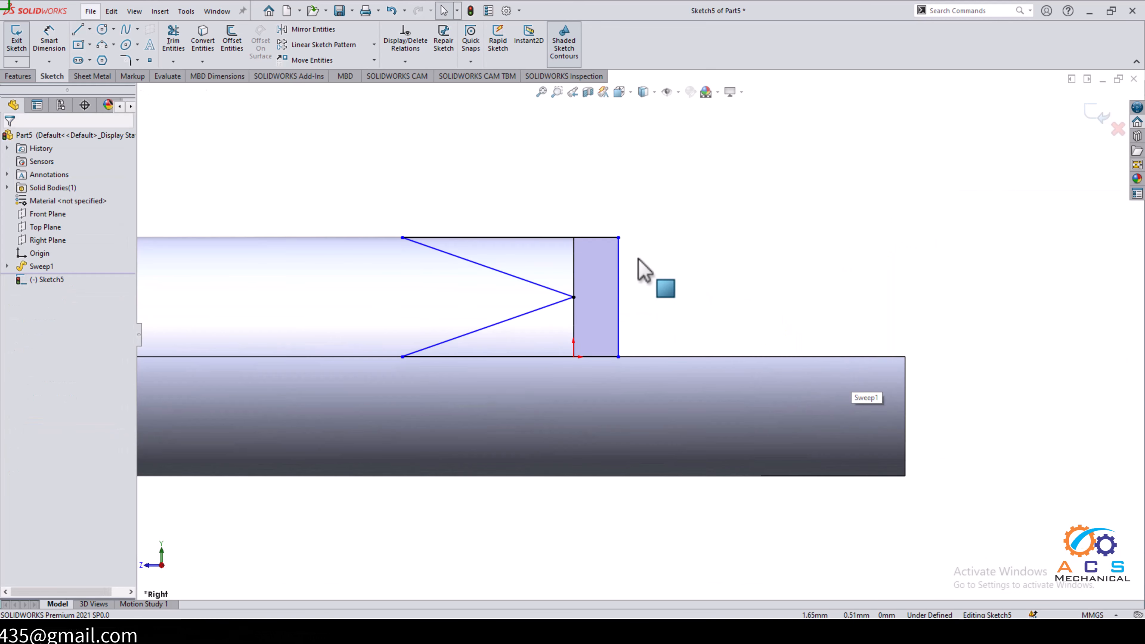
- Draw a sloping line from the midpoint of the lower leg's end edge back to that leg's top edge
{"action": "left_click", "coordinate": [75, 34]}
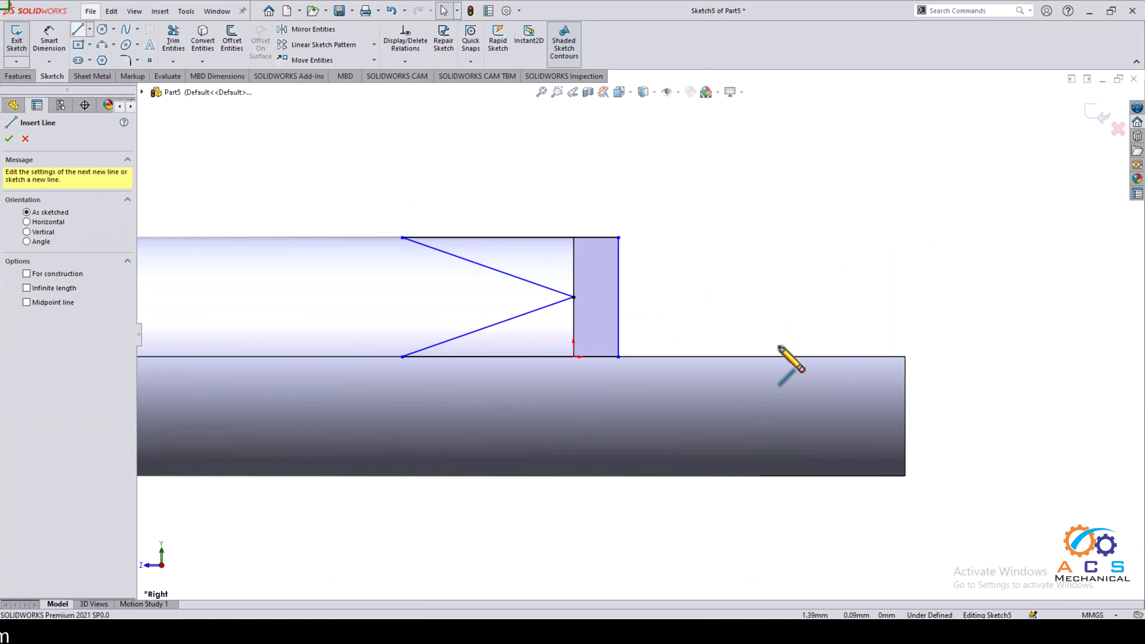
{"action": "scroll", "coordinate": [838, 374], "scroll_direction": "down", "scroll_amount": 2}
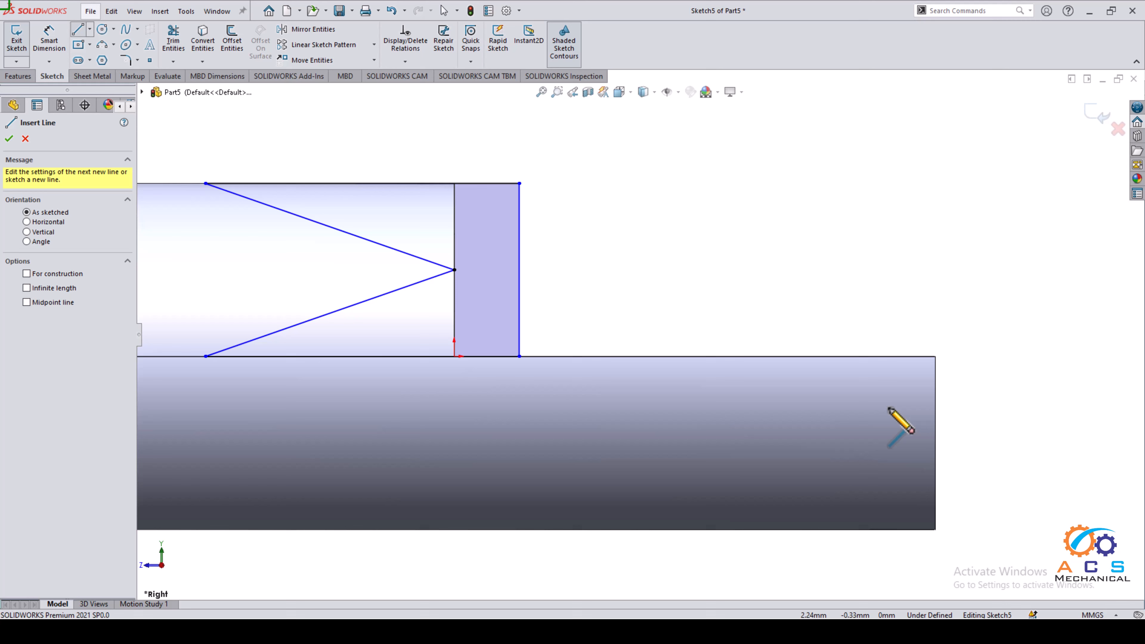
{"action": "left_click", "coordinate": [935, 442]}
{"action": "left_click", "coordinate": [748, 356]}
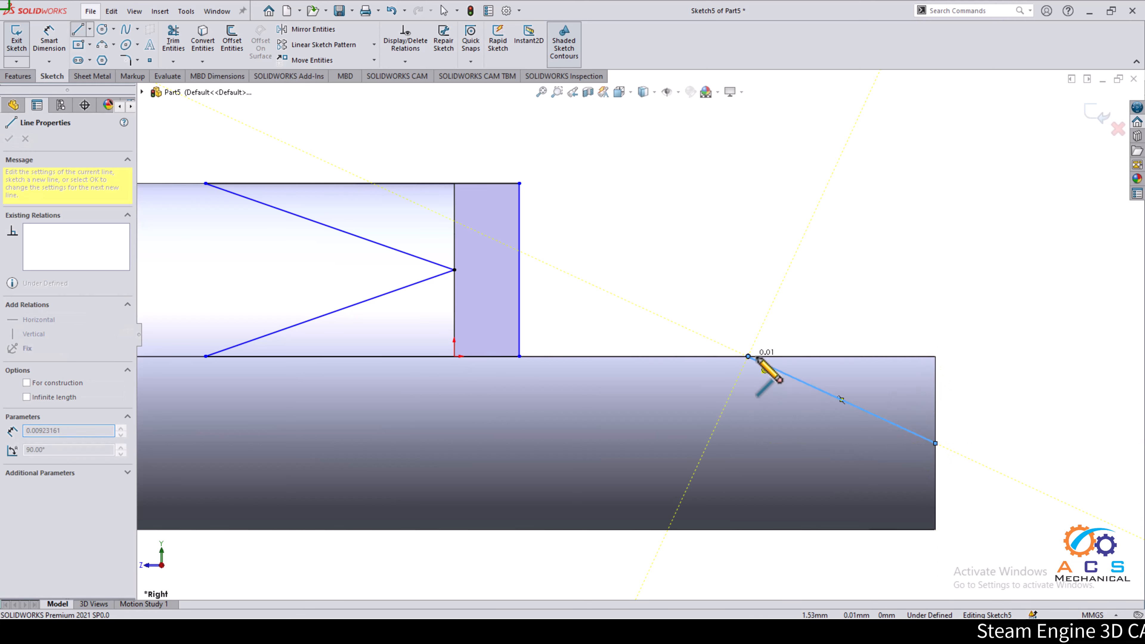
{"action": "right_click", "coordinate": [796, 324]}
{"action": "left_click", "coordinate": [811, 333]}
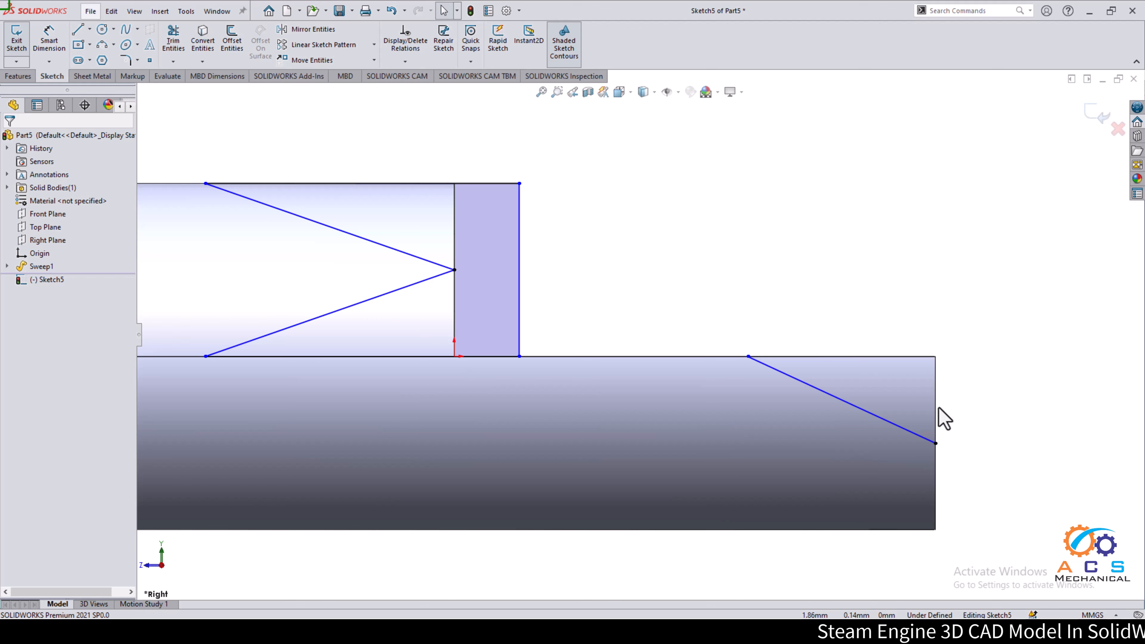
- Draw a line about 1 mm long from the lower leg's end-edge midpoint to its bottom edge, mirroring the upper slope
{"action": "key", "text": "l"}
{"action": "left_click", "coordinate": [935, 443]}
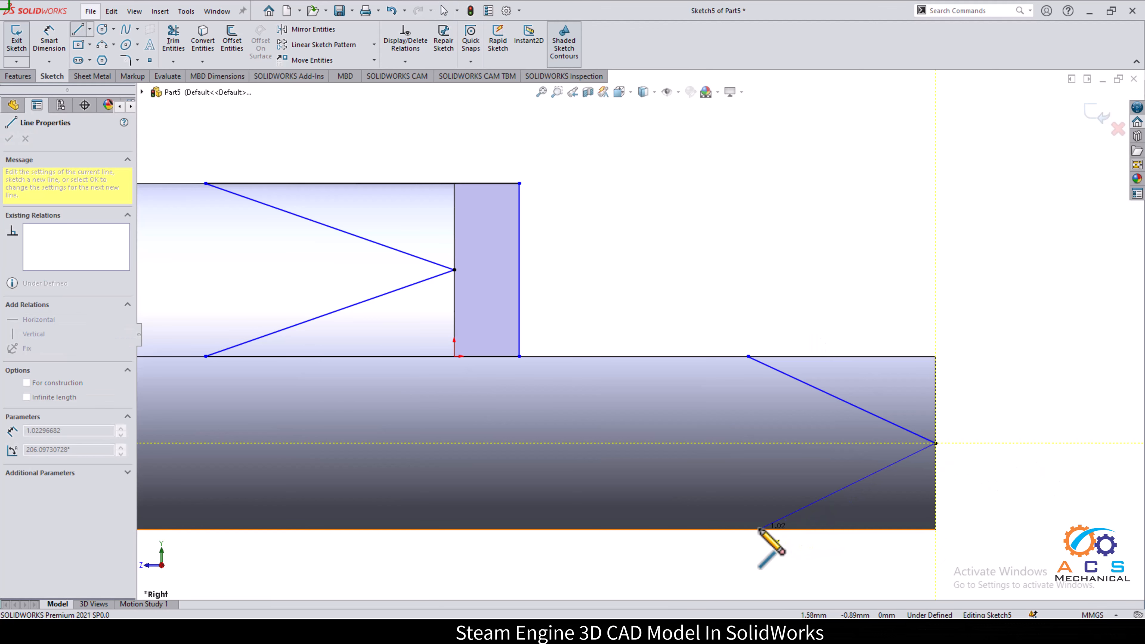
{"action": "left_click", "coordinate": [749, 529]}
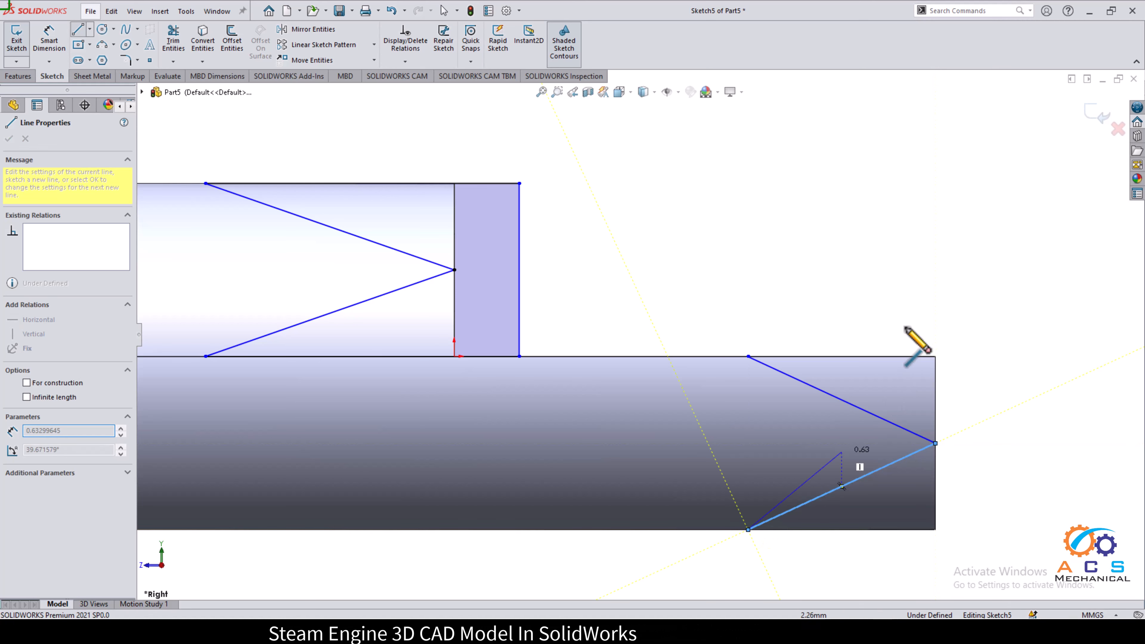
{"action": "key", "text": "Escape"}
- Close the lower leg's V with two horizontal lines extending past its tip and a vertical line about 0.9 mm long
{"action": "key", "text": "l"}
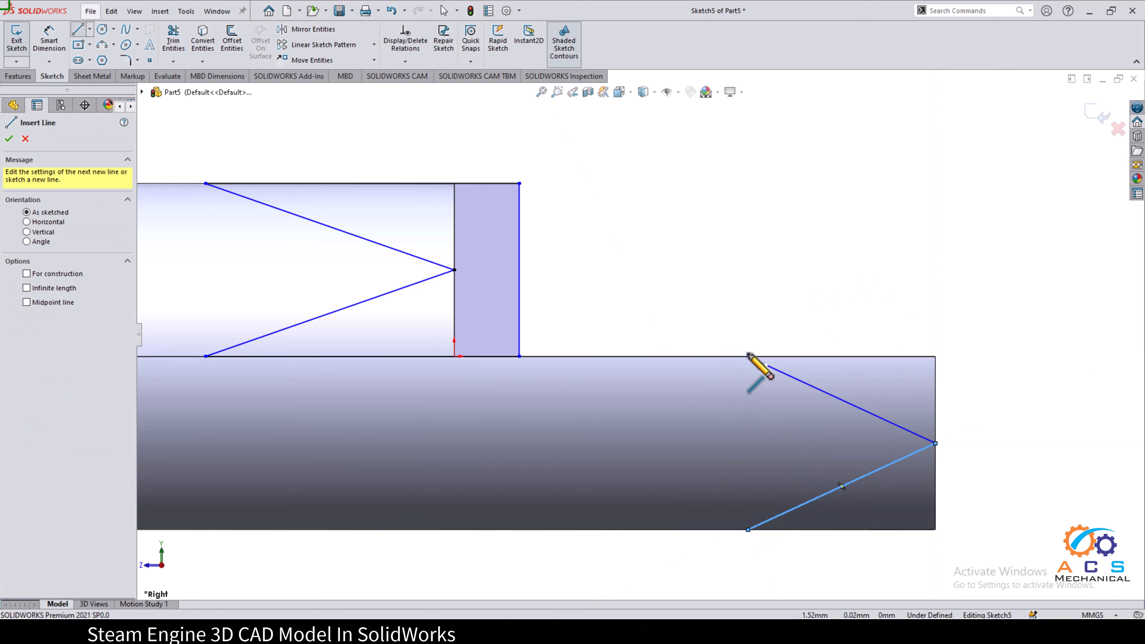
{"action": "left_click", "coordinate": [748, 356]}
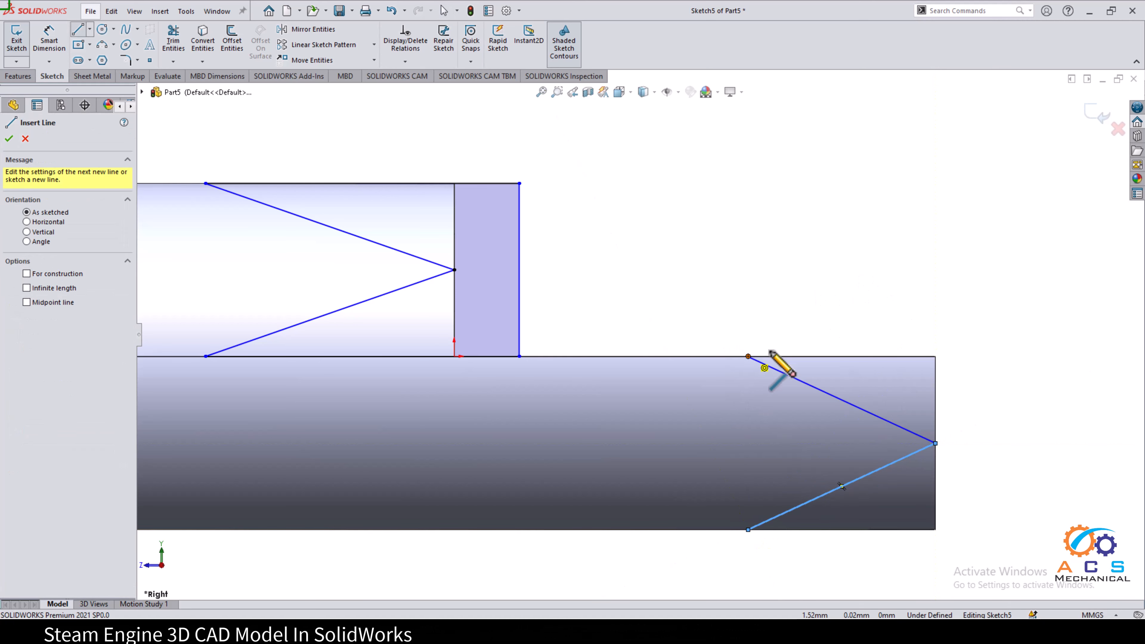
{"action": "left_click", "coordinate": [968, 356]}
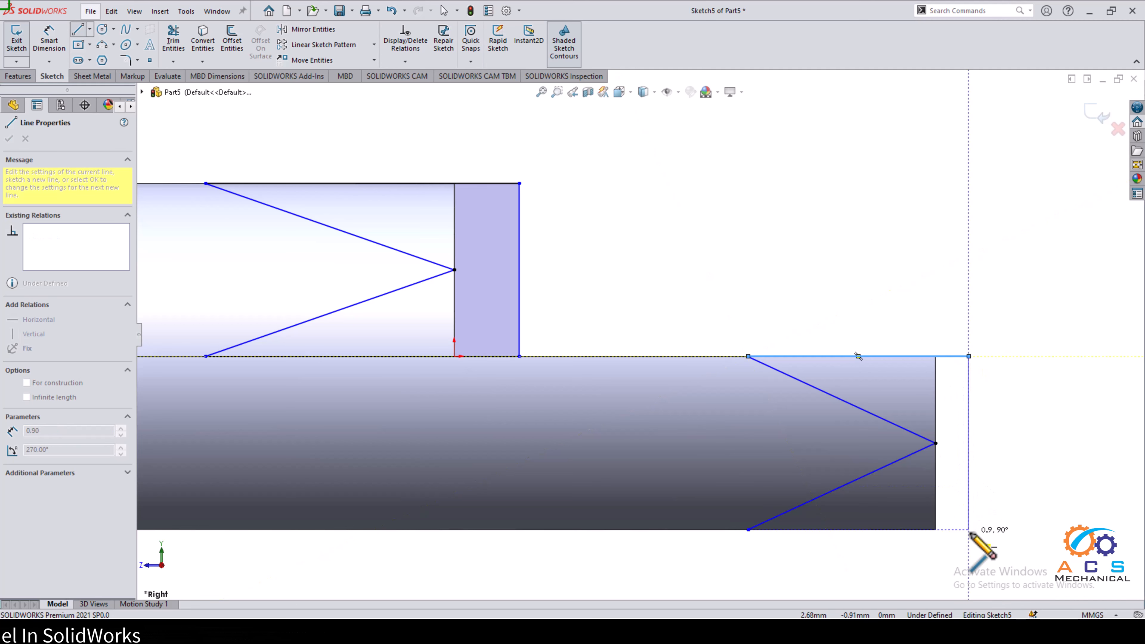
{"action": "left_click", "coordinate": [968, 530]}
{"action": "left_click", "coordinate": [748, 529]}
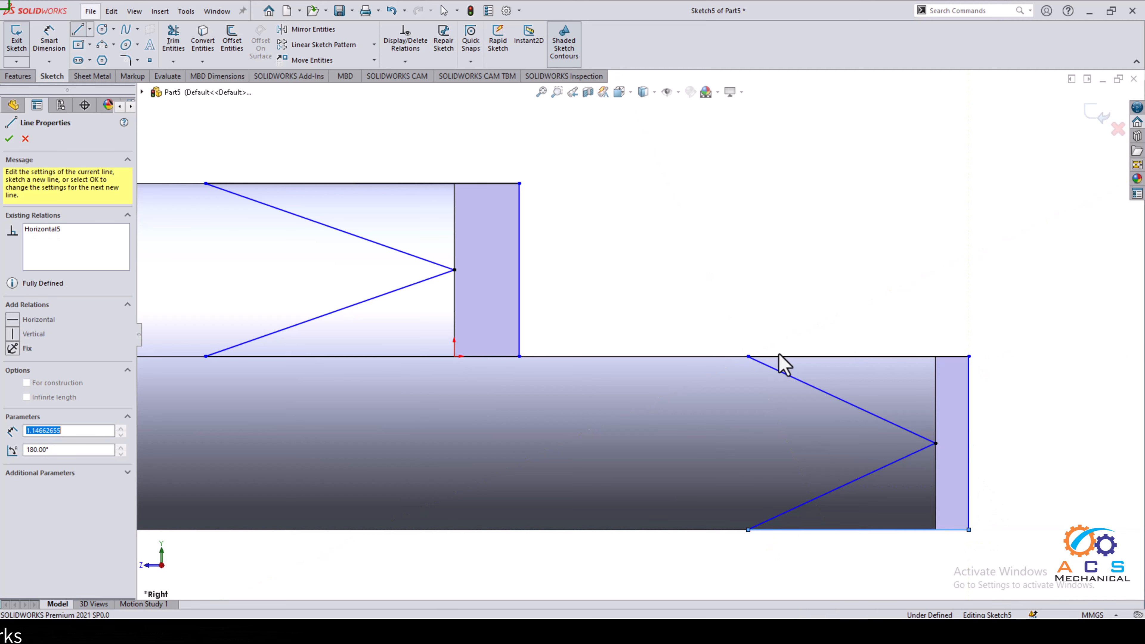
{"action": "key", "text": "Escape"}
- Cut-extrude both V-shaped profiles 5 mm with the Mid Plane end condition to point the two leg tips
{"action": "key", "text": "f"}
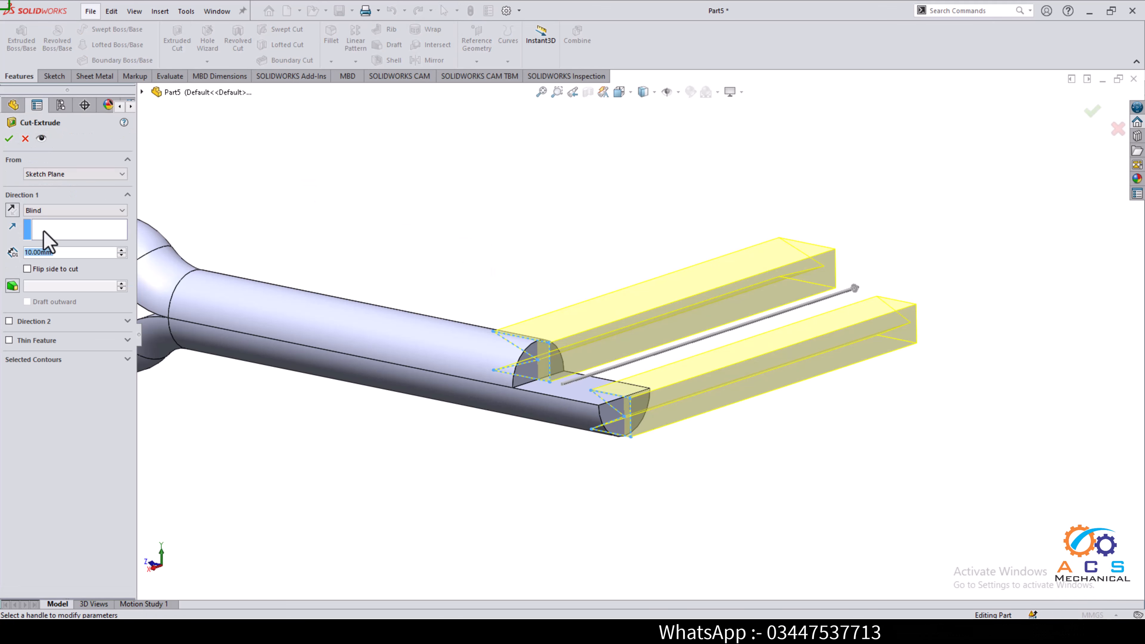
{"action": "left_click", "coordinate": [67, 210]}
{"action": "left_click", "coordinate": [54, 287]}
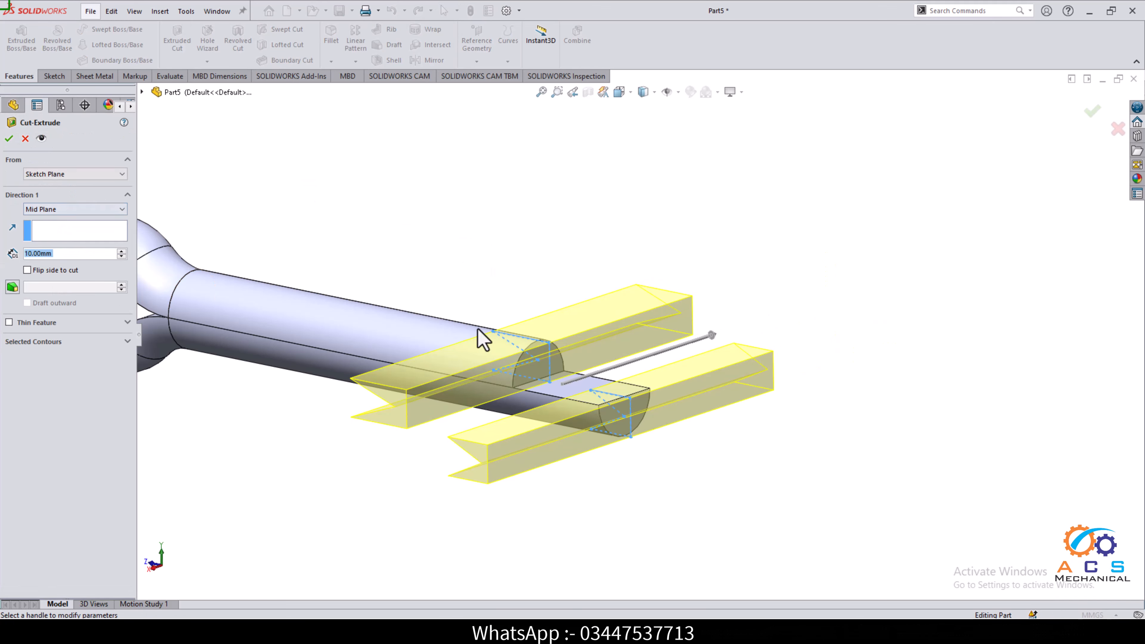
{"action": "left_click_drag", "start_coordinate": [721, 339], "coordinate": [621, 378]}
{"action": "scroll", "coordinate": [594, 406], "scroll_direction": "up", "scroll_amount": 3}
{"action": "middle_click_drag", "start_coordinate": [594, 405], "coordinate": [622, 398]}
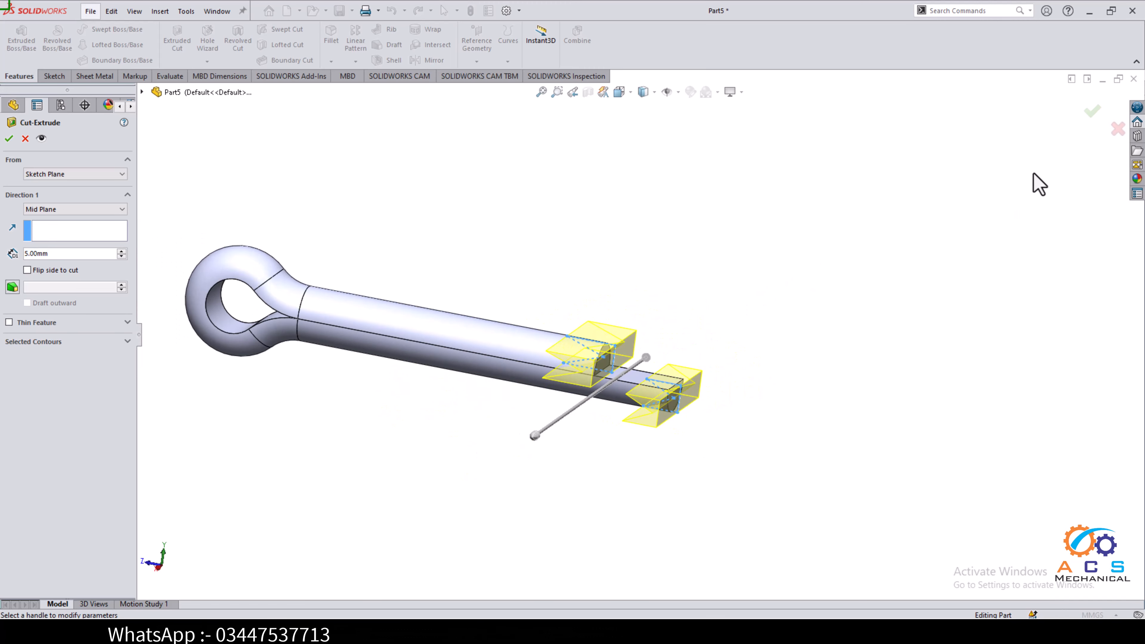
{"action": "left_click", "coordinate": [1095, 116]}
{"action": "middle_click_drag", "start_coordinate": [808, 366], "coordinate": [629, 444]}
{"action": "middle_click_drag", "start_coordinate": [716, 442], "coordinate": [658, 505]}
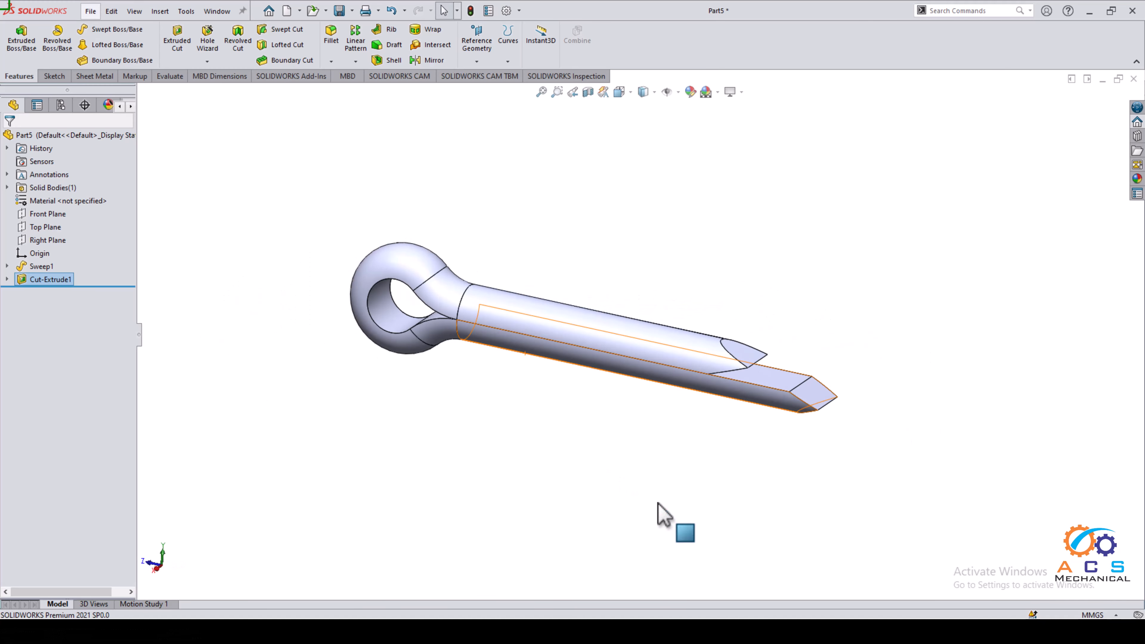
- Apply a standard gray color, RGB 128, 128, 128, to the whole part
{"action": "right_click", "coordinate": [100, 134]}
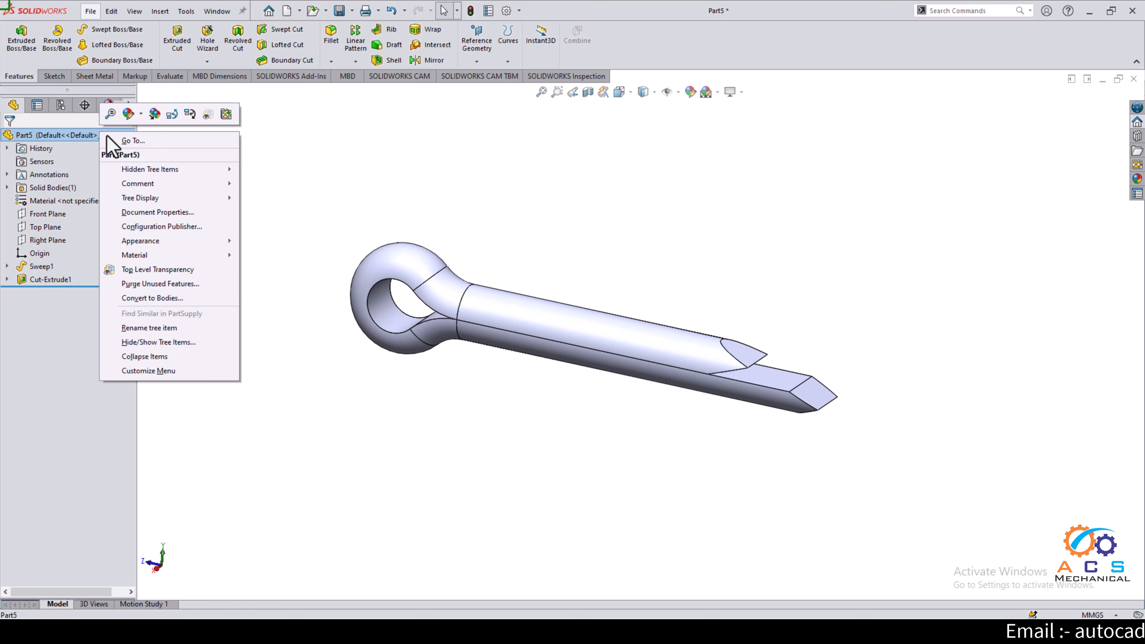
{"action": "left_click", "coordinate": [139, 115]}
{"action": "left_click", "coordinate": [190, 143]}
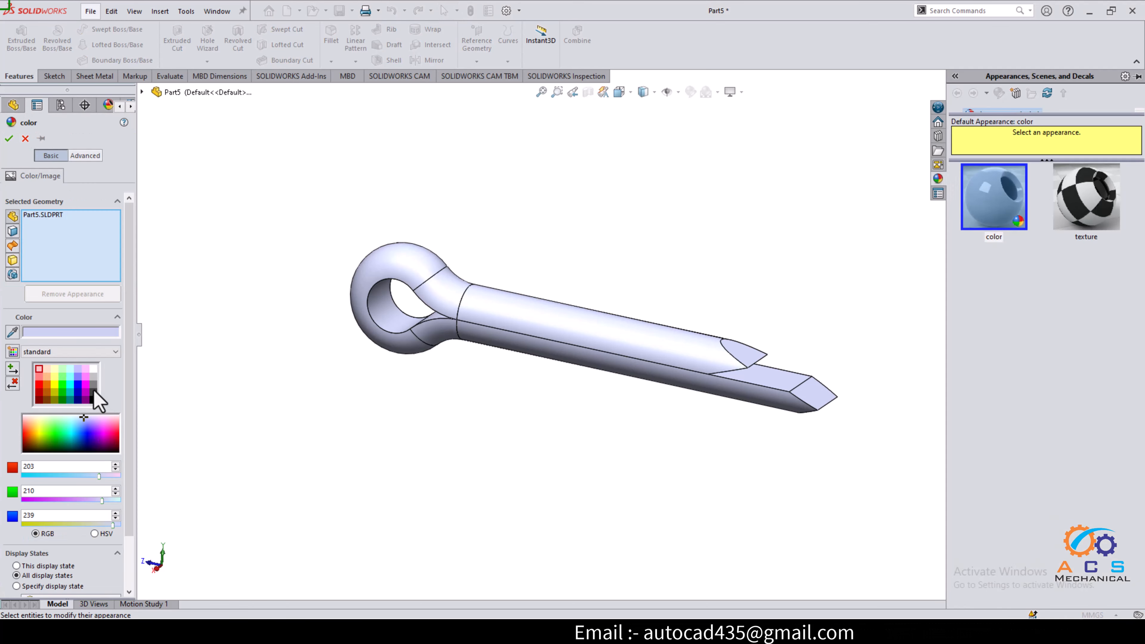
{"action": "left_click", "coordinate": [94, 384]}
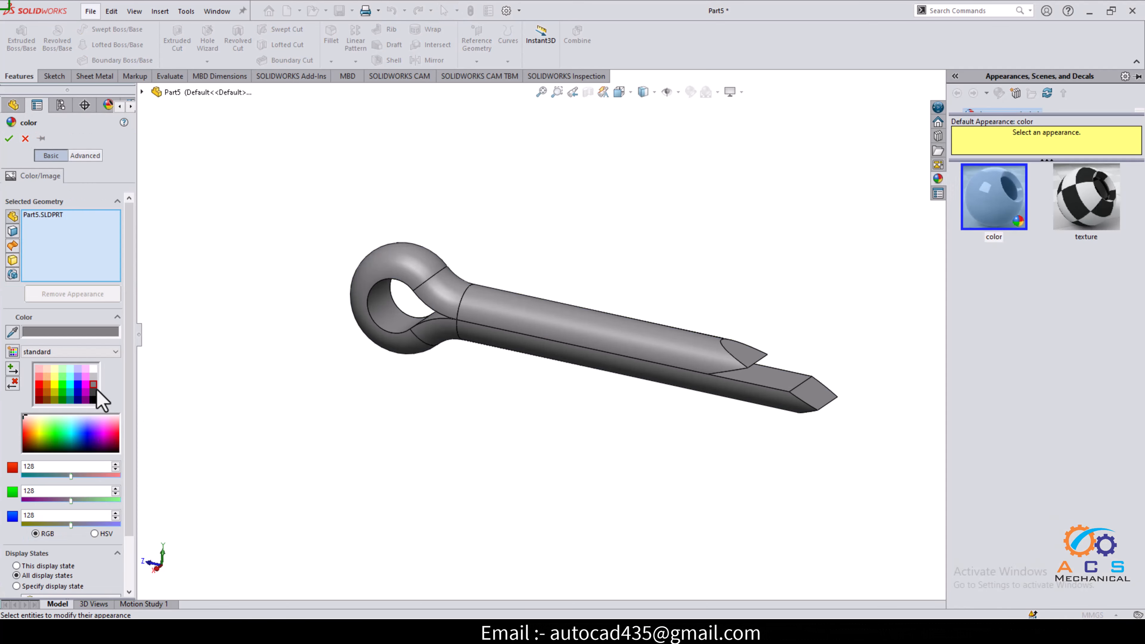
{"action": "left_click", "coordinate": [10, 138]}
{"action": "middle_click_drag", "start_coordinate": [577, 228], "coordinate": [556, 366]}
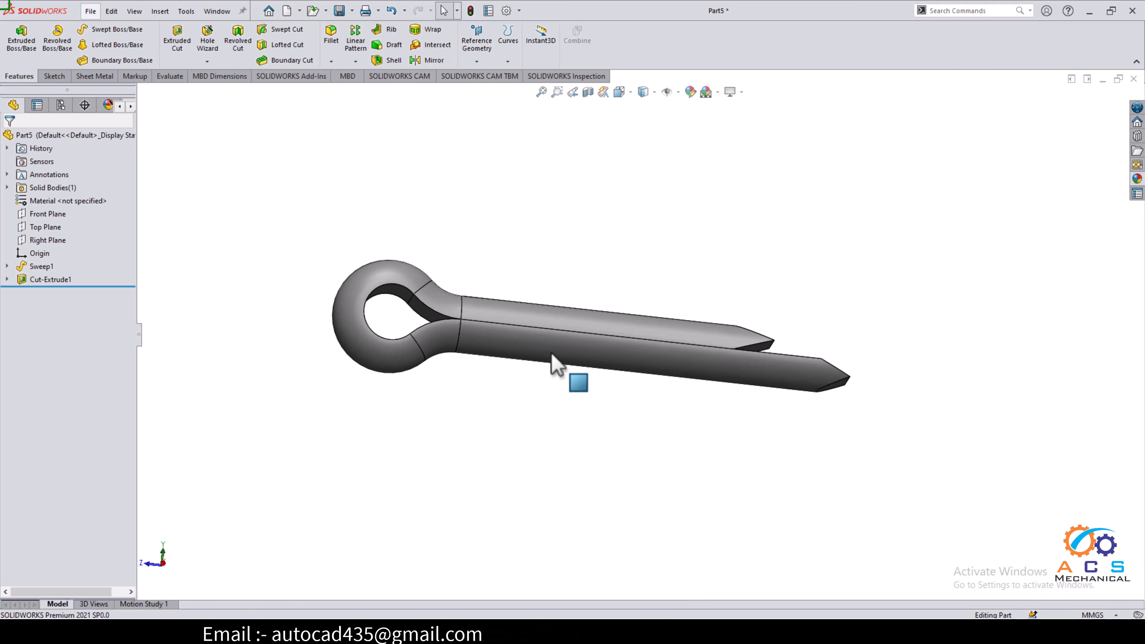
{"action": "middle_click_drag", "start_coordinate": [787, 429], "coordinate": [538, 496]}
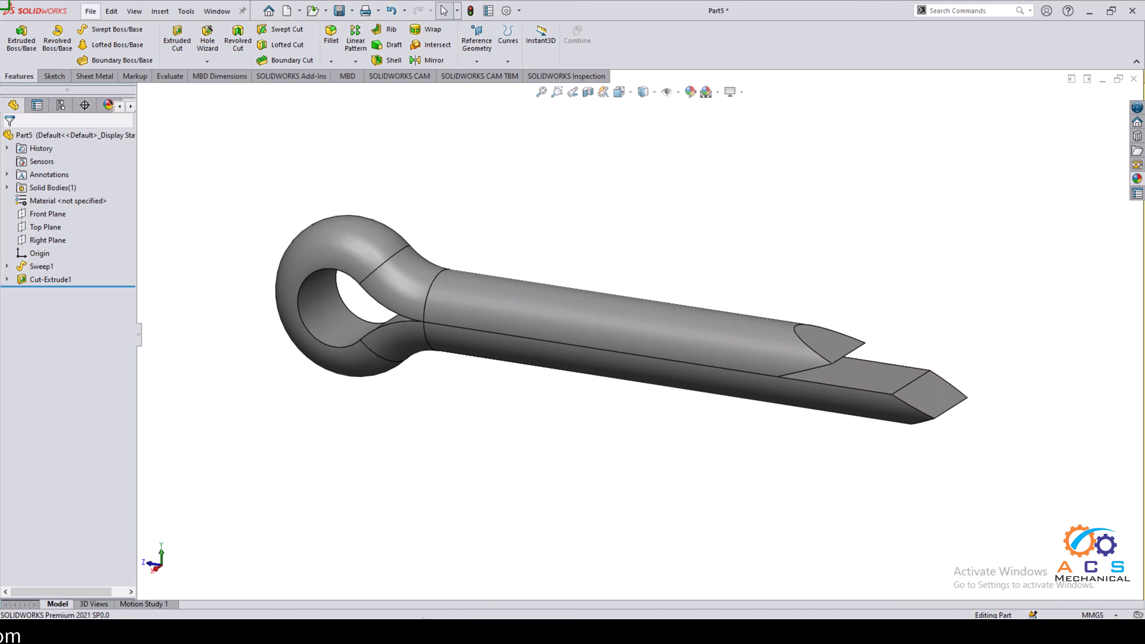